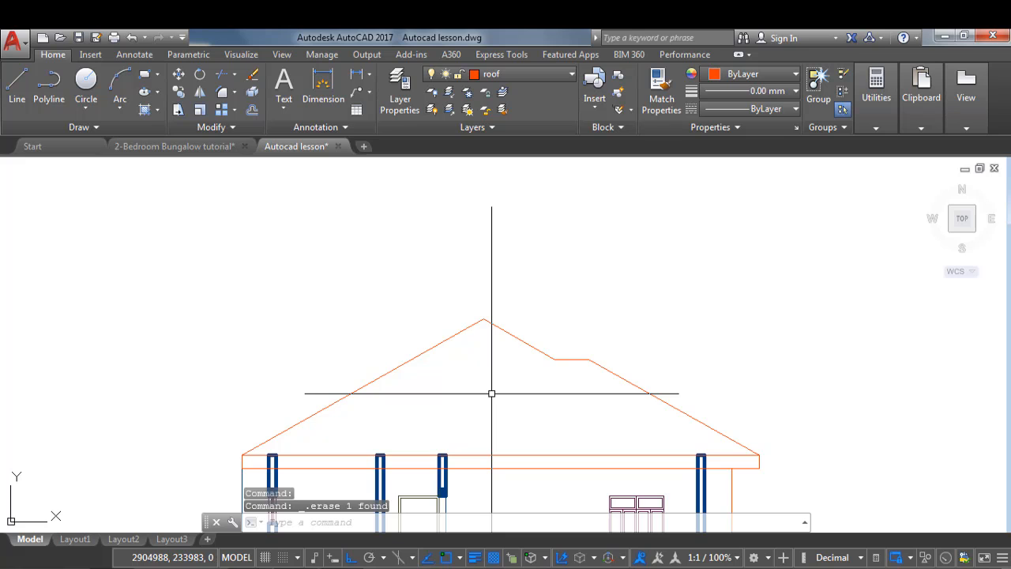
scroll(506, 355, down, 4)
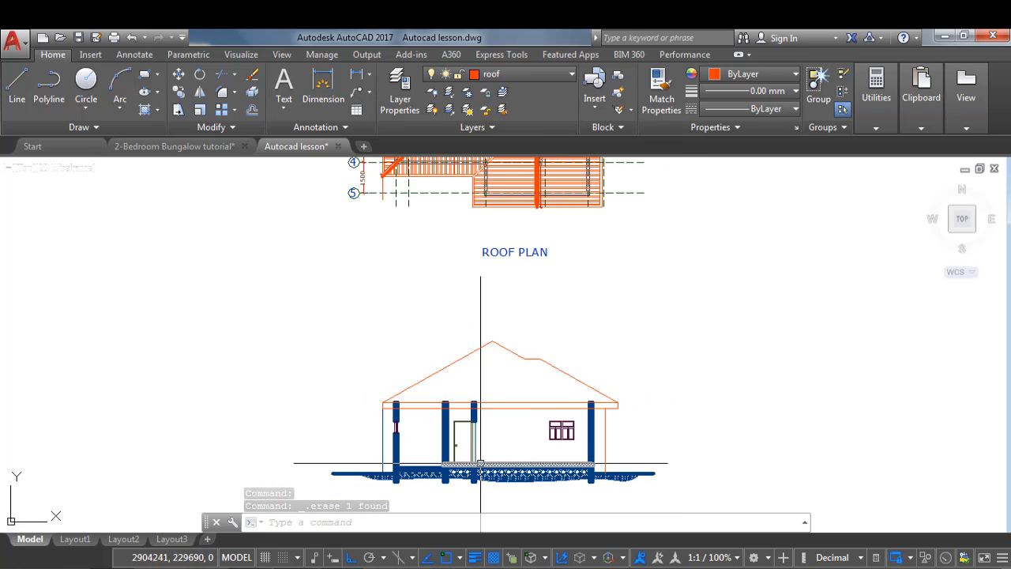
scroll(480, 464, up, 4)
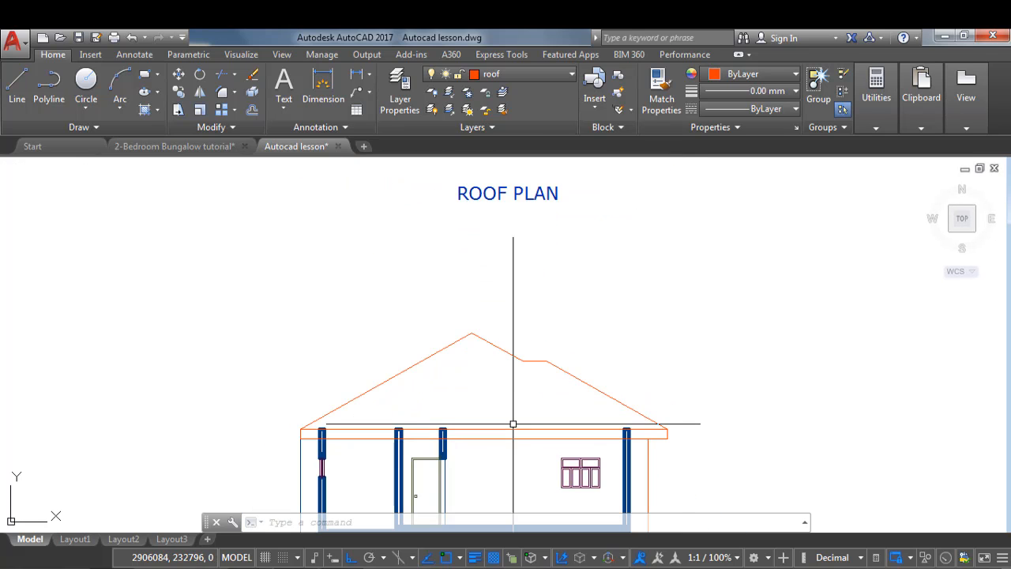
scroll(424, 387, up, 2)
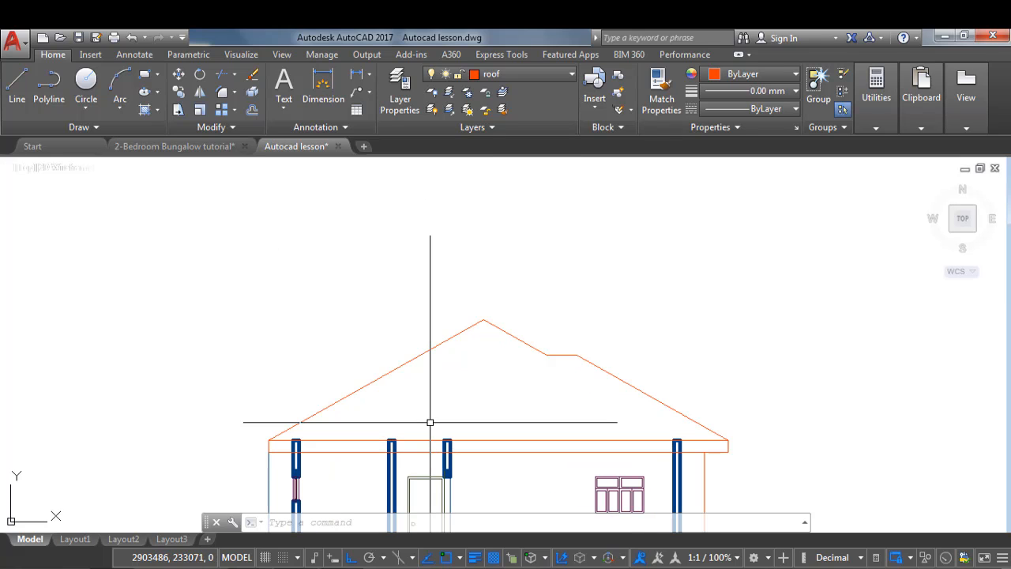
text(o)
key(Return)
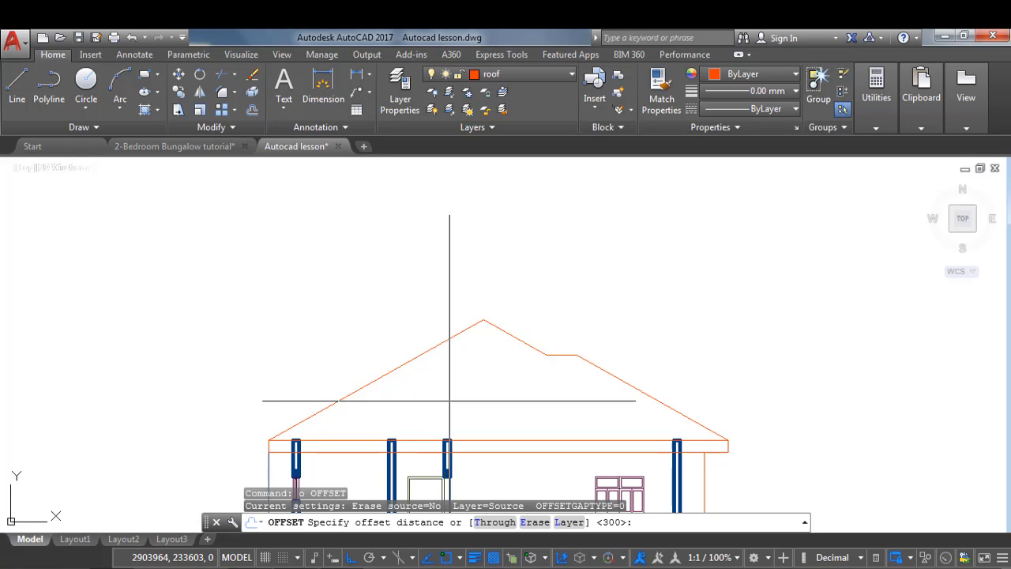
key(Return)
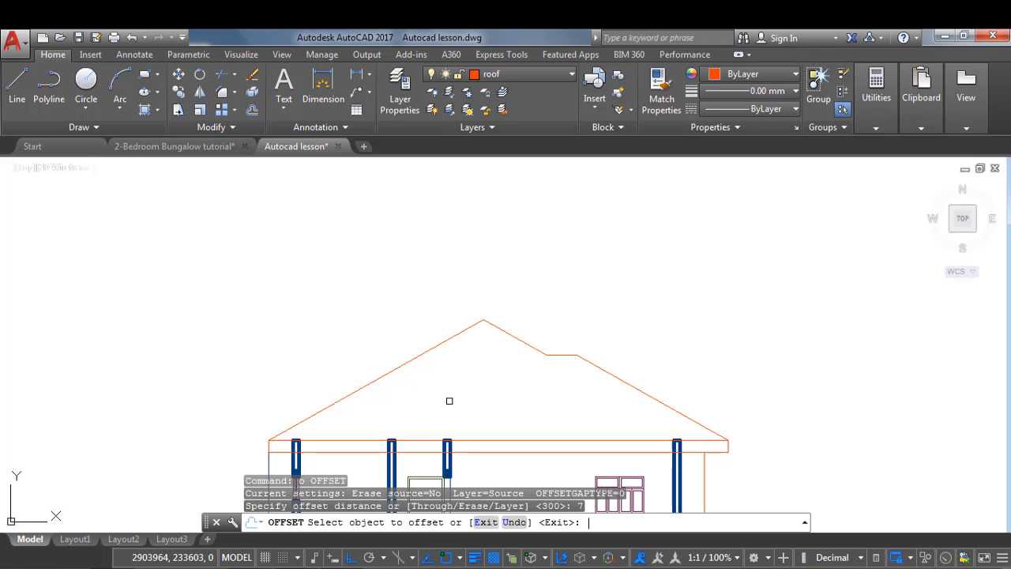
key(Escape)
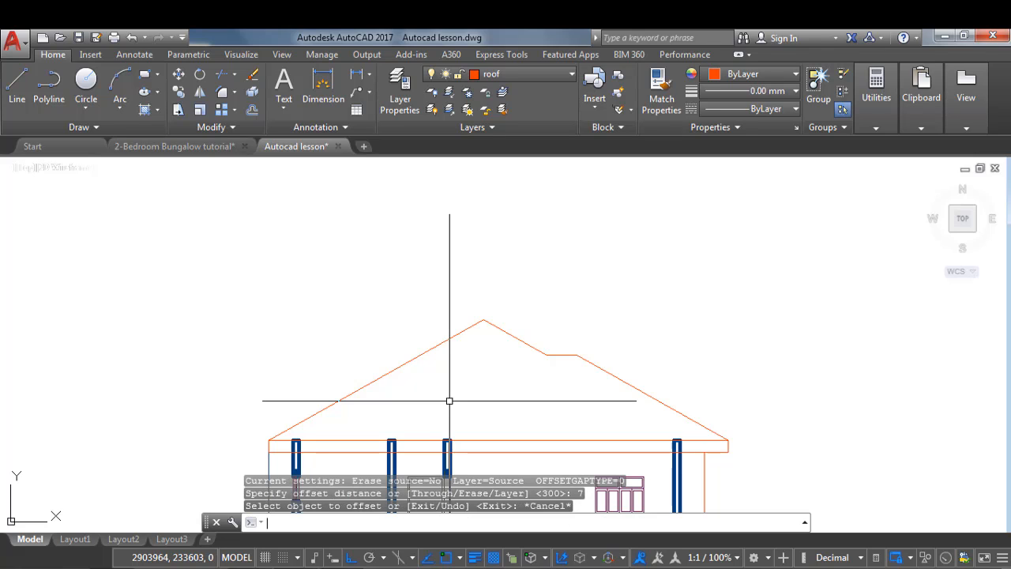
Offset the two roof slope lines that meet at the peak by 0.7 in the section view
text(o)
key(Return)
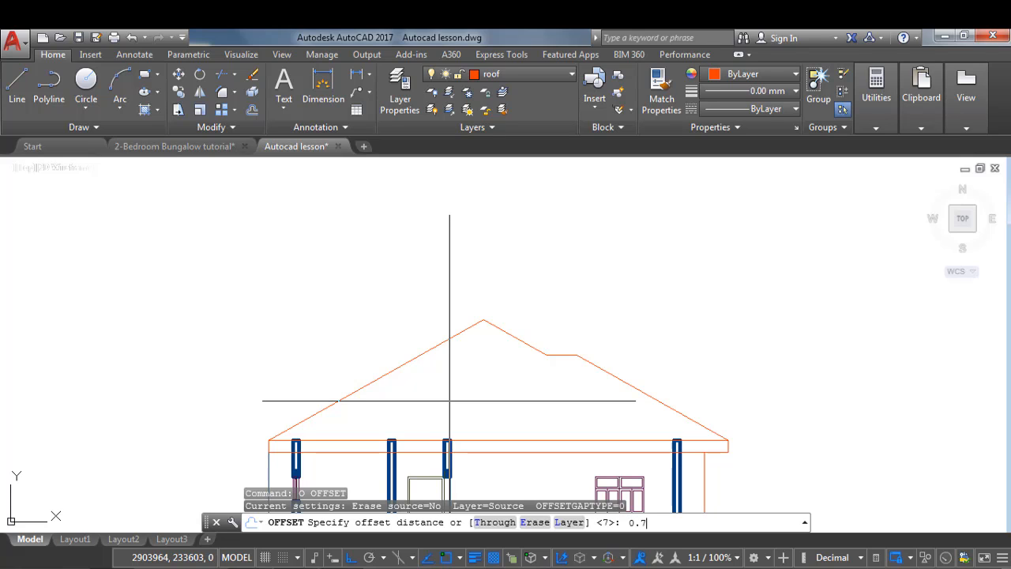
key(Return)
scroll(449, 401, up, 1)
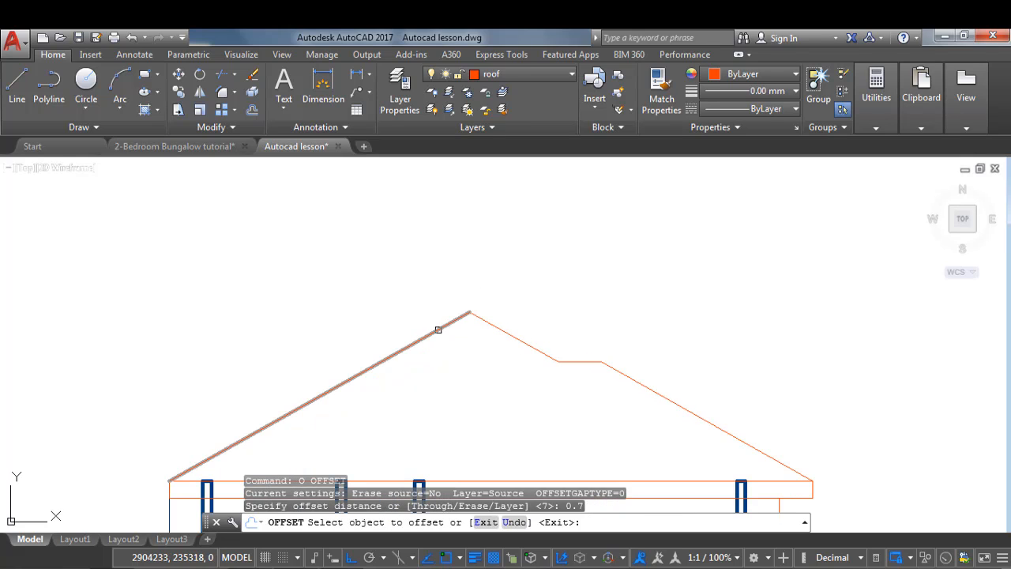
click(438, 330)
click(482, 359)
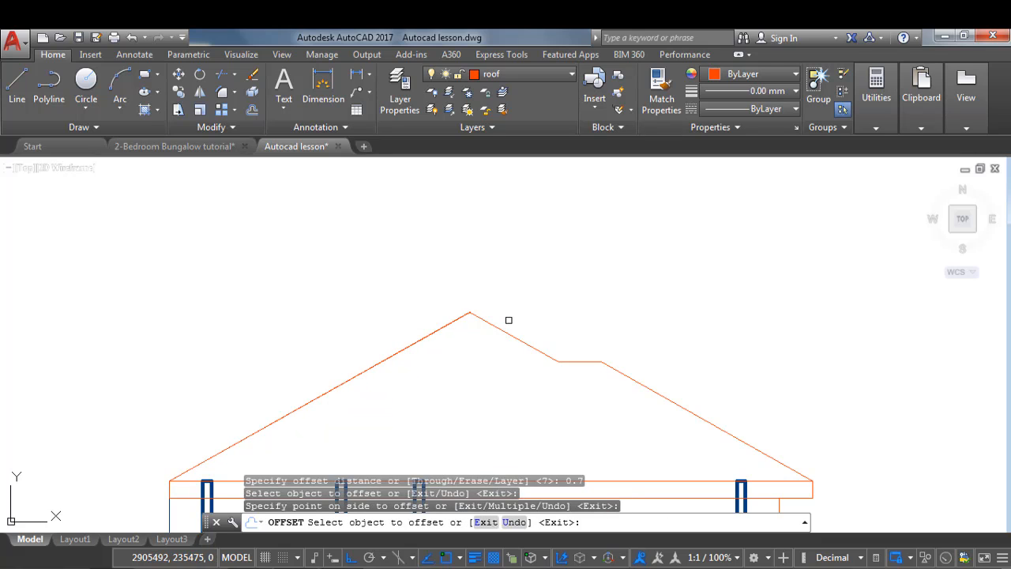
click(508, 334)
click(467, 305)
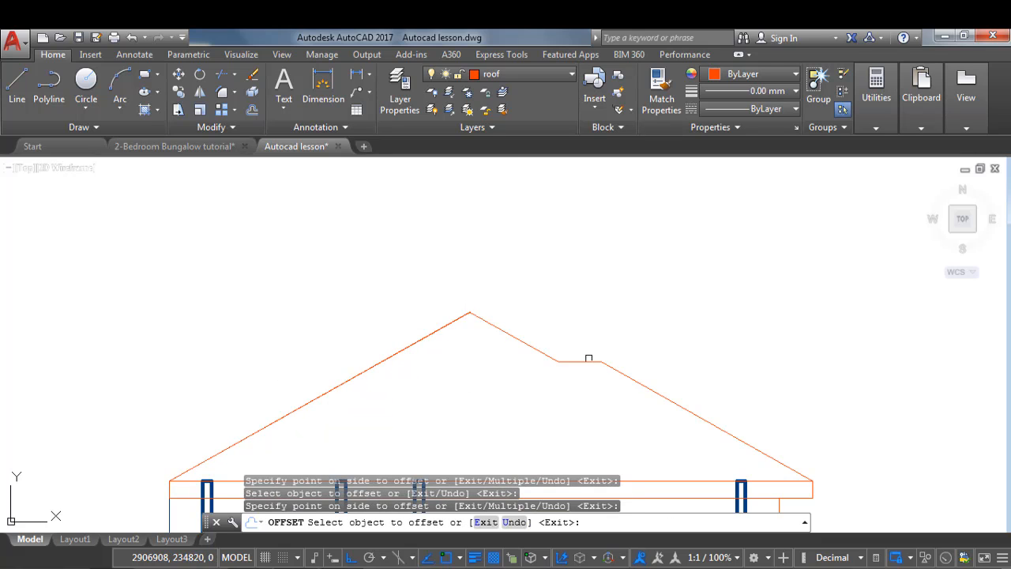
Offset the short flat roof line and the lower right slope line inward by the same 0.7 distance
click(589, 360)
click(590, 401)
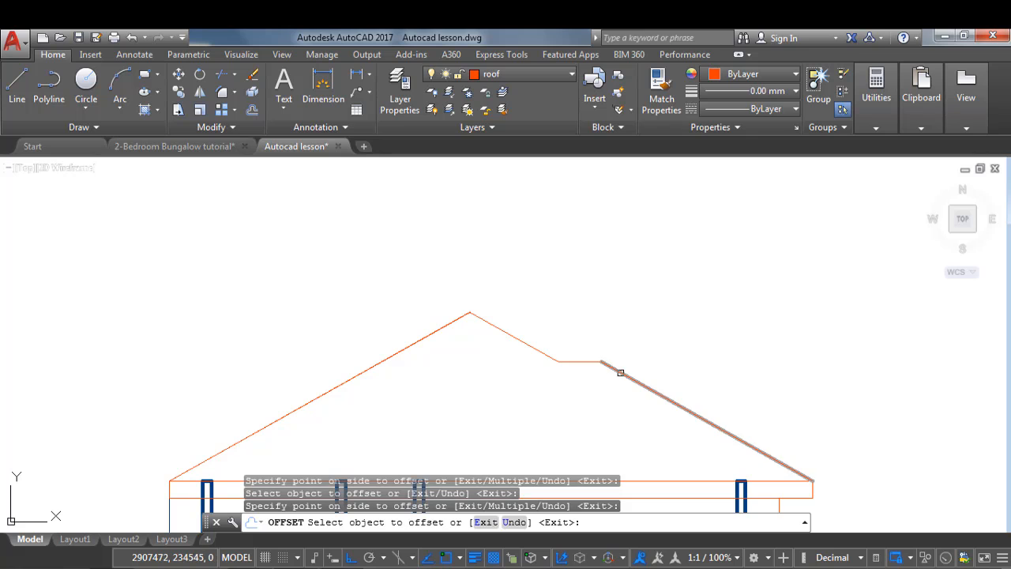
click(621, 373)
click(575, 418)
scroll(545, 356, down, 5)
scroll(433, 417, up, 4)
right_click(452, 358)
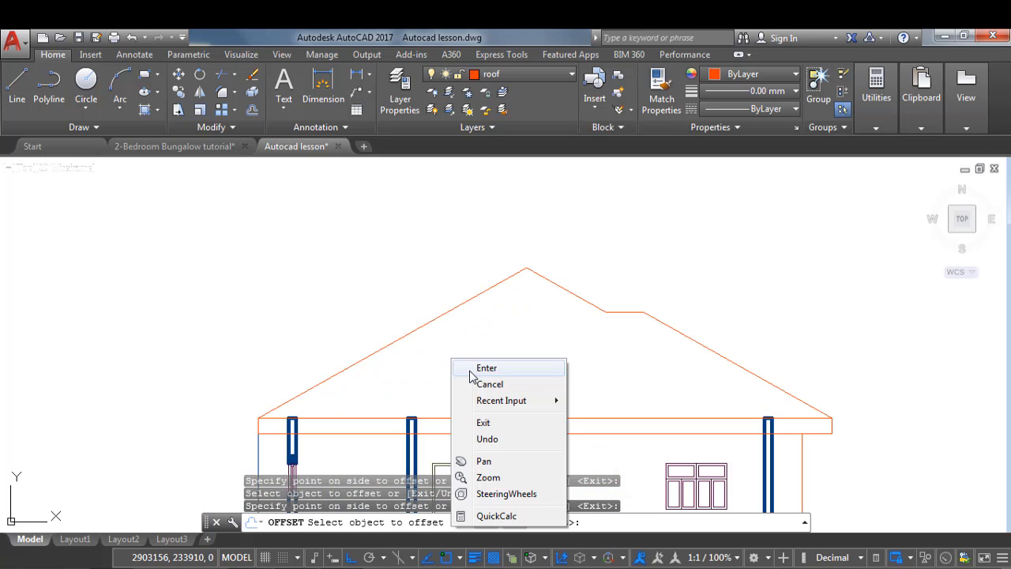
click(482, 368)
Offset the two roof slope lines meeting at the peak 50 towards the inside of the roof
scroll(433, 384, up, 3)
text(o)
key(Return)
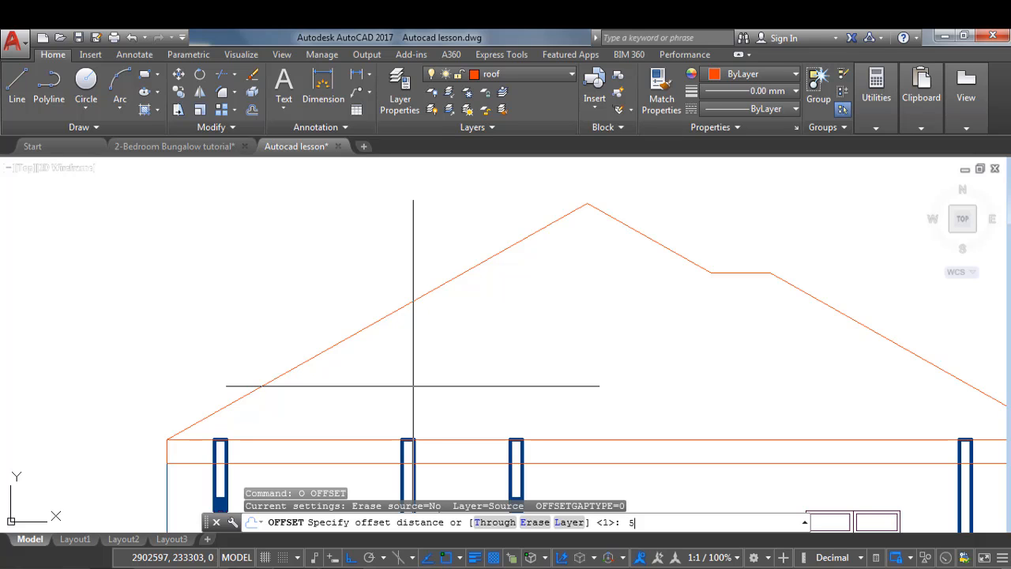
text(50)
key(Return)
click(450, 281)
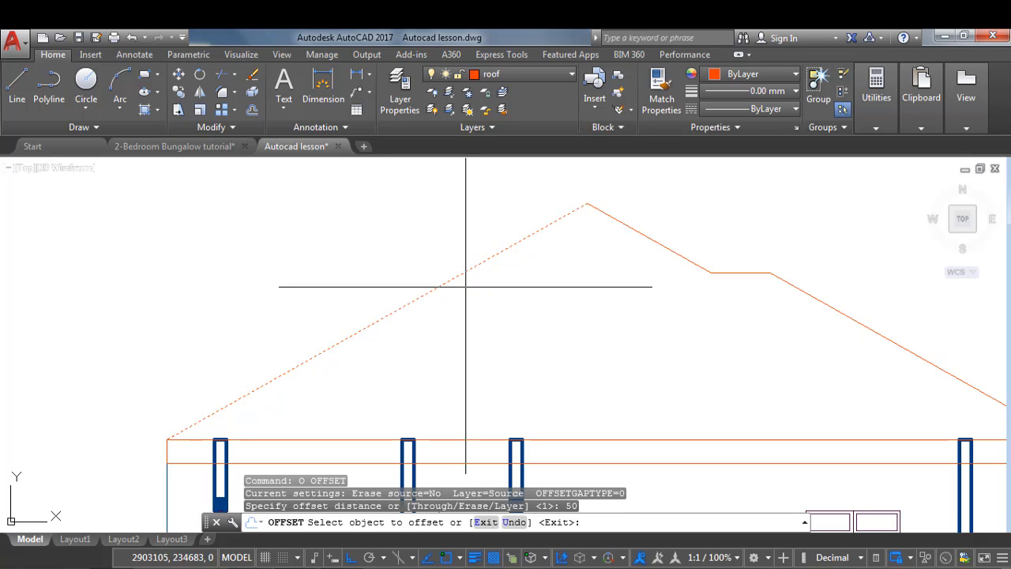
click(564, 281)
click(625, 225)
click(591, 296)
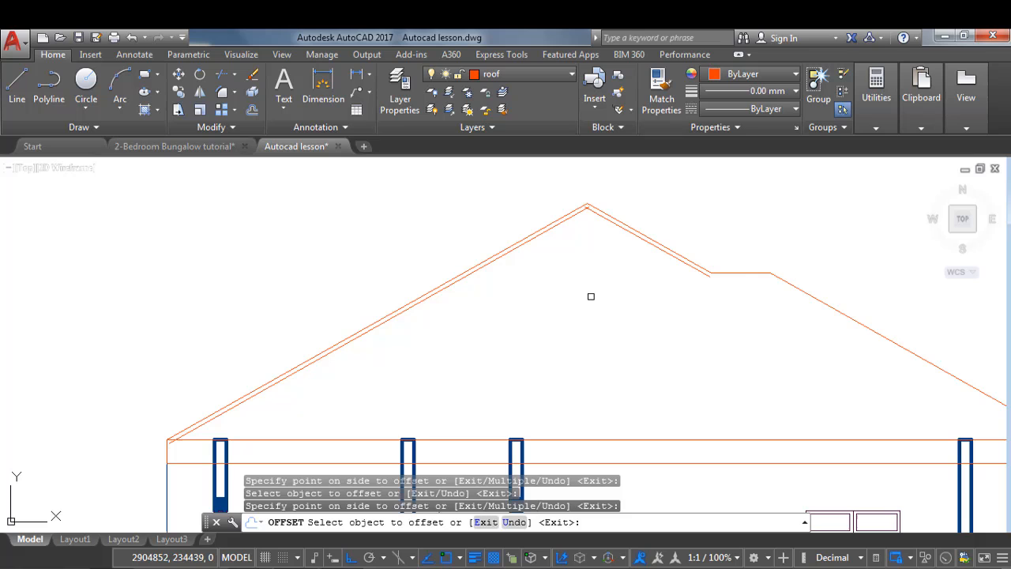
Offset the short flat roof line and the lower right slope inward by the same 50 distance
click(743, 270)
click(745, 320)
scroll(524, 336, down, 2)
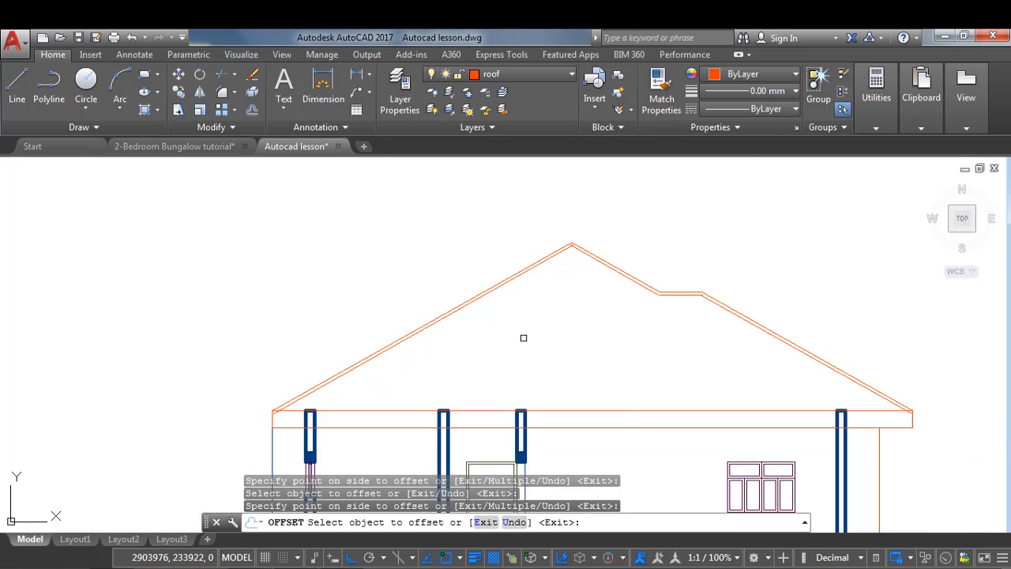
key(Return)
Offset the inner lines of the two slopes meeting at the peak a further 150 into the roof
scroll(523, 335, up, 2)
text(o)
key(Return)
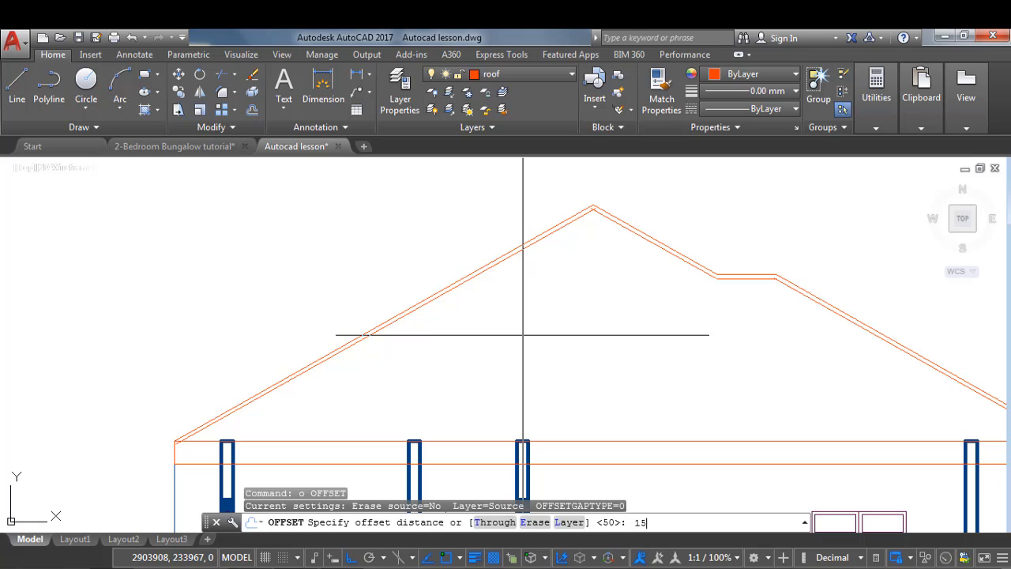
key(Return)
scroll(521, 284, up, 1)
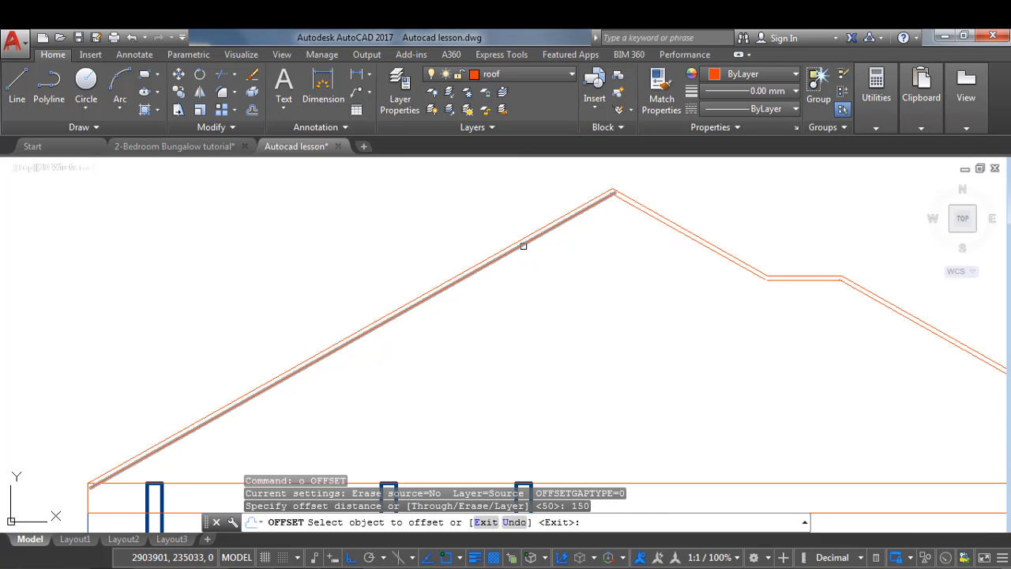
click(522, 242)
click(551, 317)
click(654, 219)
click(772, 308)
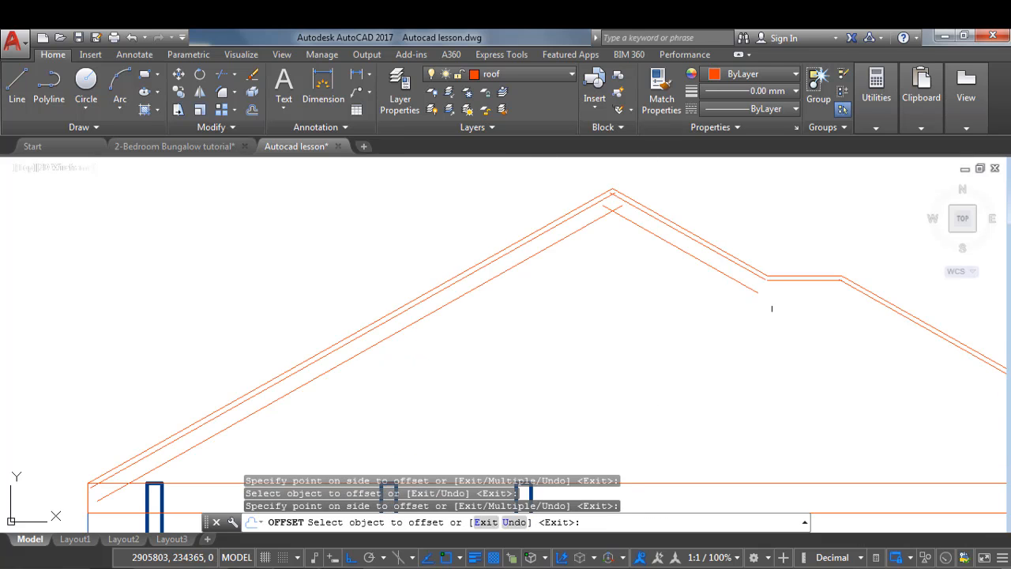
Offset the inner lines of the flat section and lower right slope inward by the same 150 distance
click(817, 281)
click(838, 320)
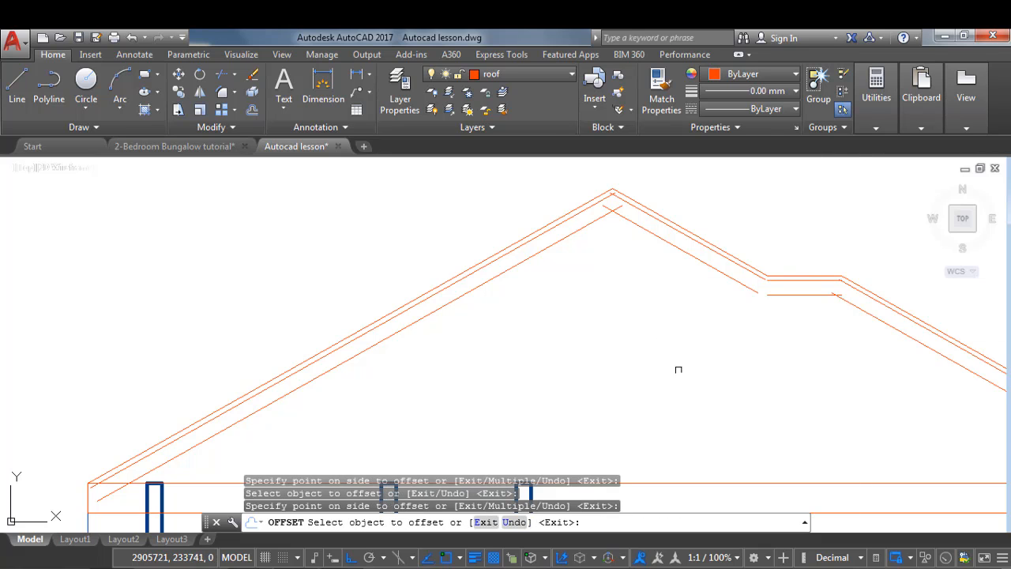
scroll(677, 366, down, 5)
key(Return)
Use zero-distance Chamfer to join the innermost pair and the middle pair of slope lines into sharp corners at the roof peak
scroll(345, 420, up, 3)
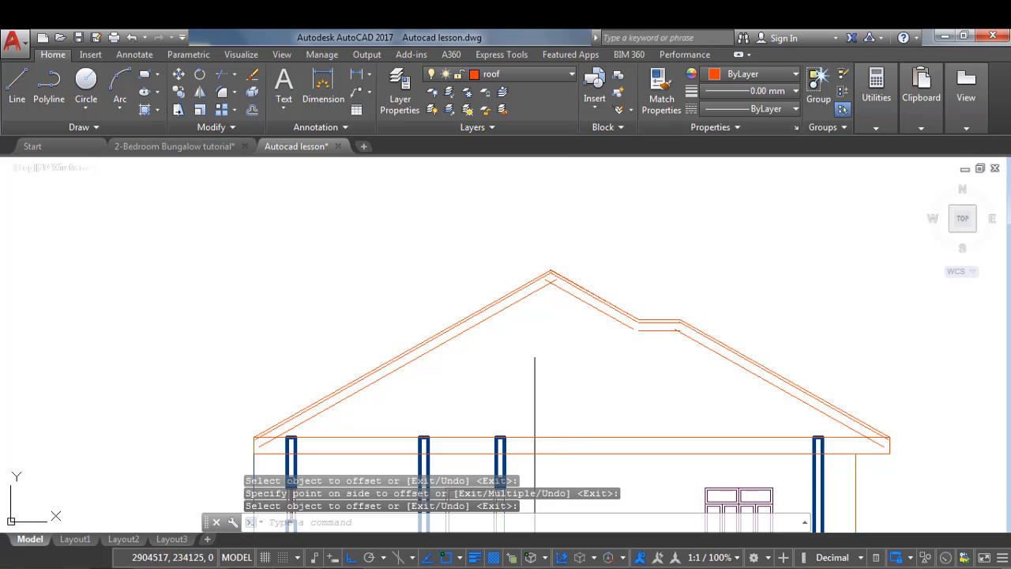
scroll(548, 282, up, 2)
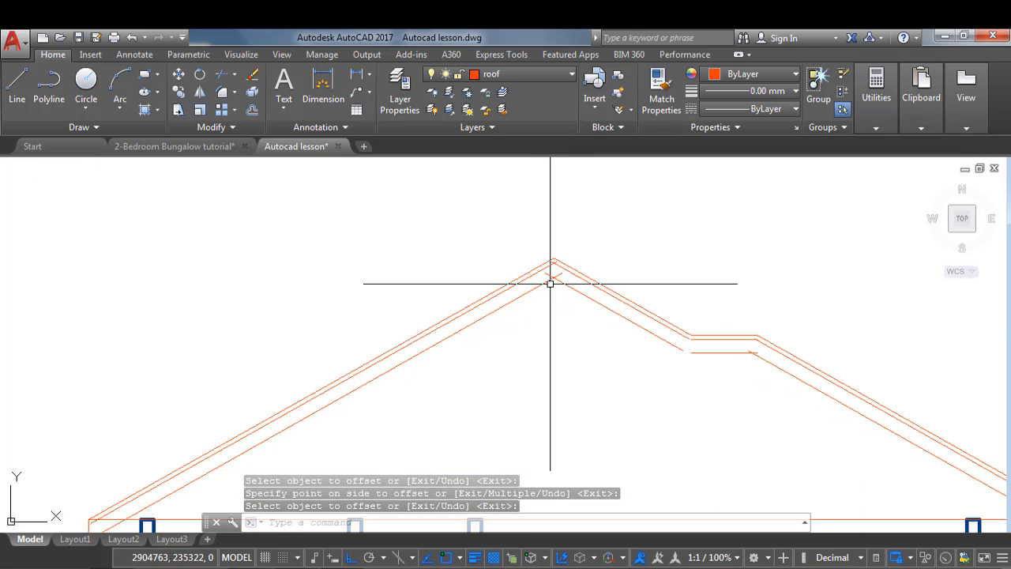
click(236, 92)
click(259, 147)
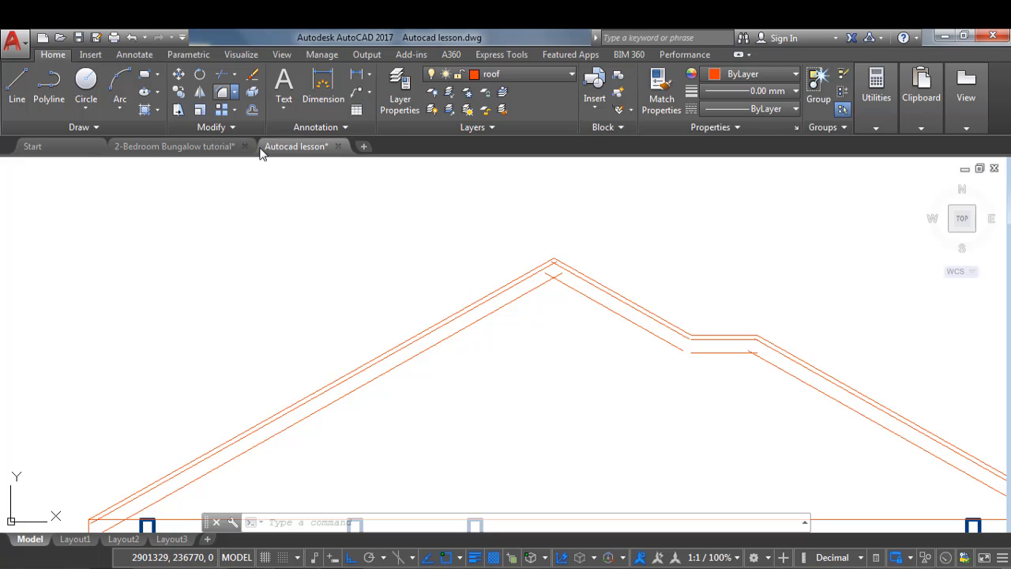
scroll(545, 282, up, 1)
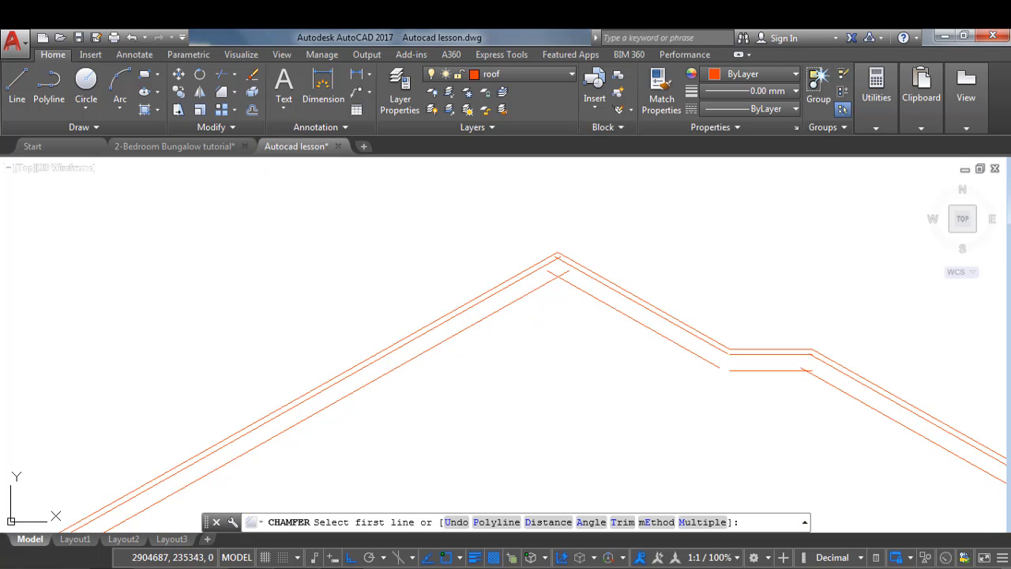
click(545, 282)
click(574, 284)
scroll(541, 249, up, 1)
scroll(544, 253, up, 1)
key(space)
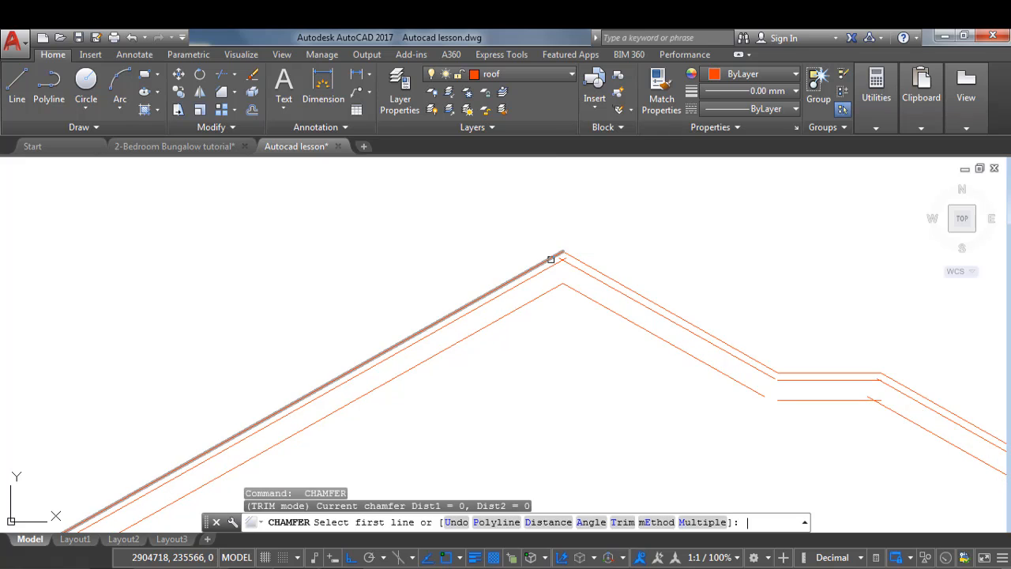
click(555, 266)
click(577, 269)
Chamfer the middle and innermost slope lines to their matching flat lines at the left end of the flat roof section
scroll(283, 164, down, 1)
scroll(641, 316, up, 1)
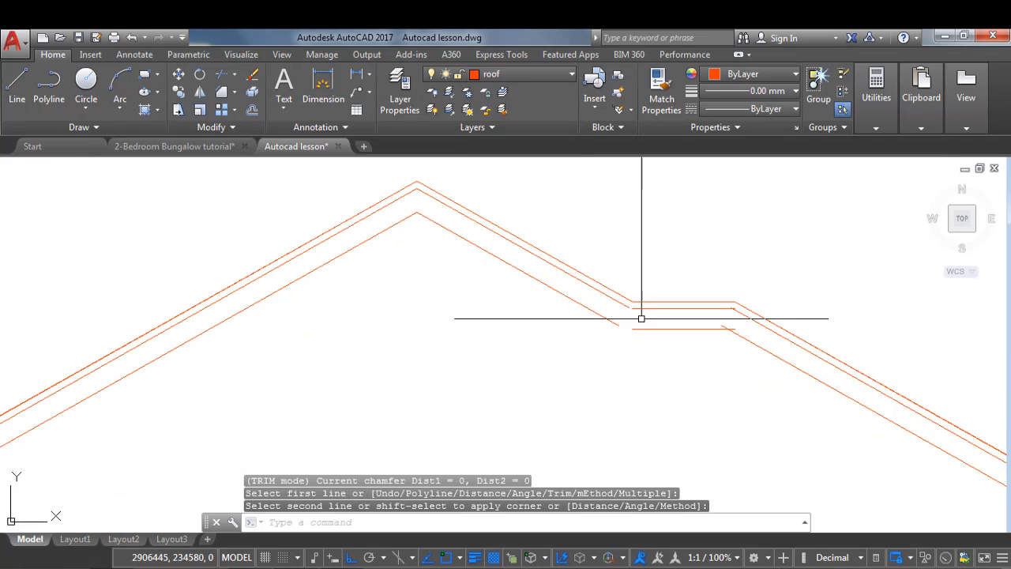
key(space)
click(621, 298)
click(656, 305)
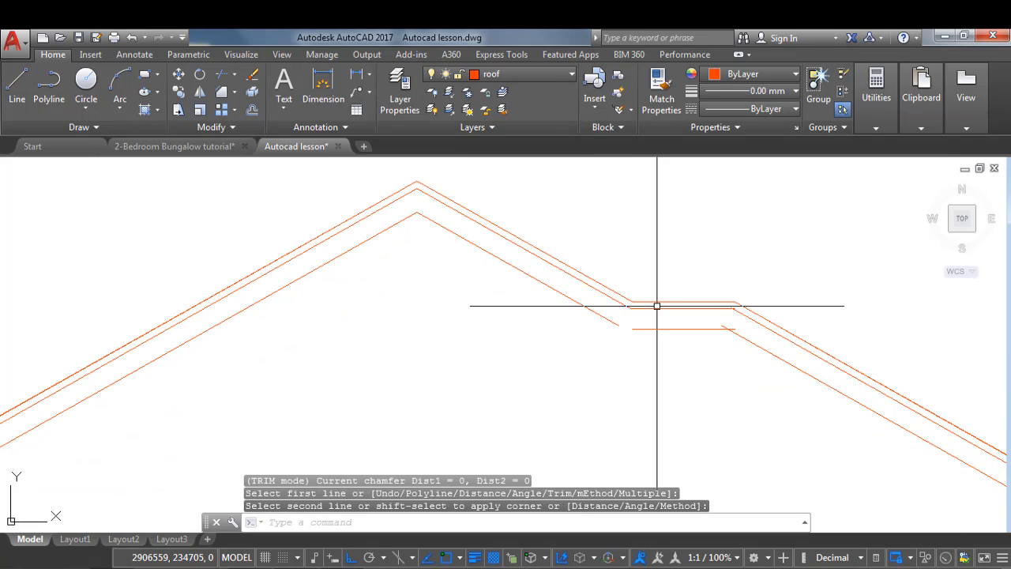
key(space)
click(600, 311)
click(638, 330)
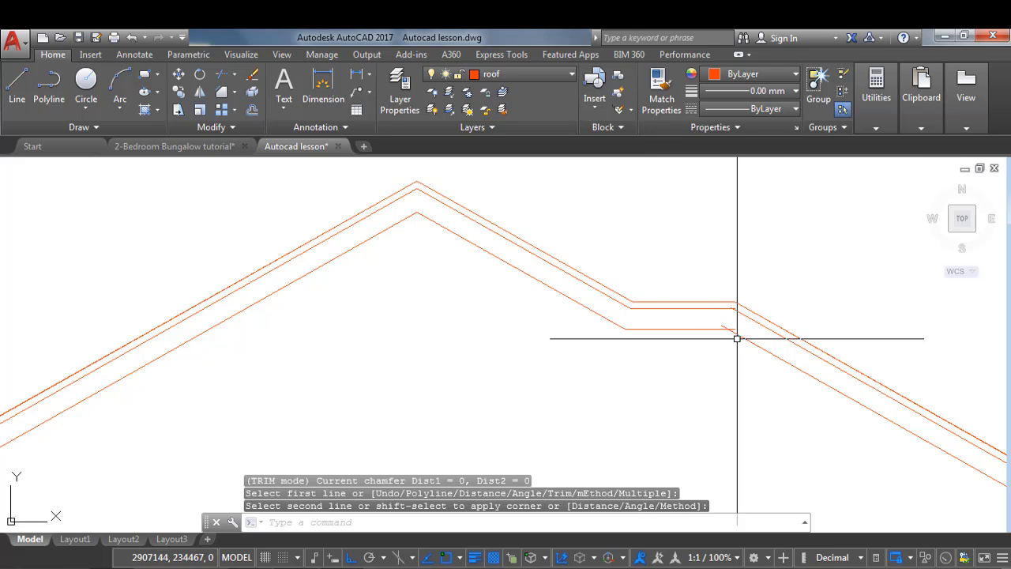
Chamfer the innermost flat line and the innermost right slope line into a sharp corner
key(space)
click(700, 328)
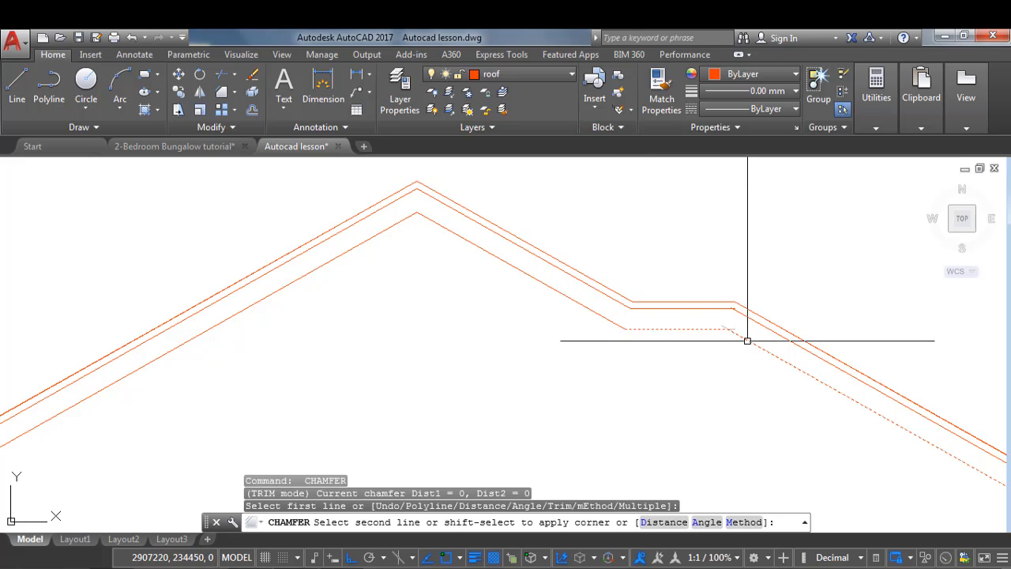
click(745, 338)
Try to chamfer the middle flat line to the middle right slope line at the flat section's right end
key(space)
click(722, 305)
click(747, 316)
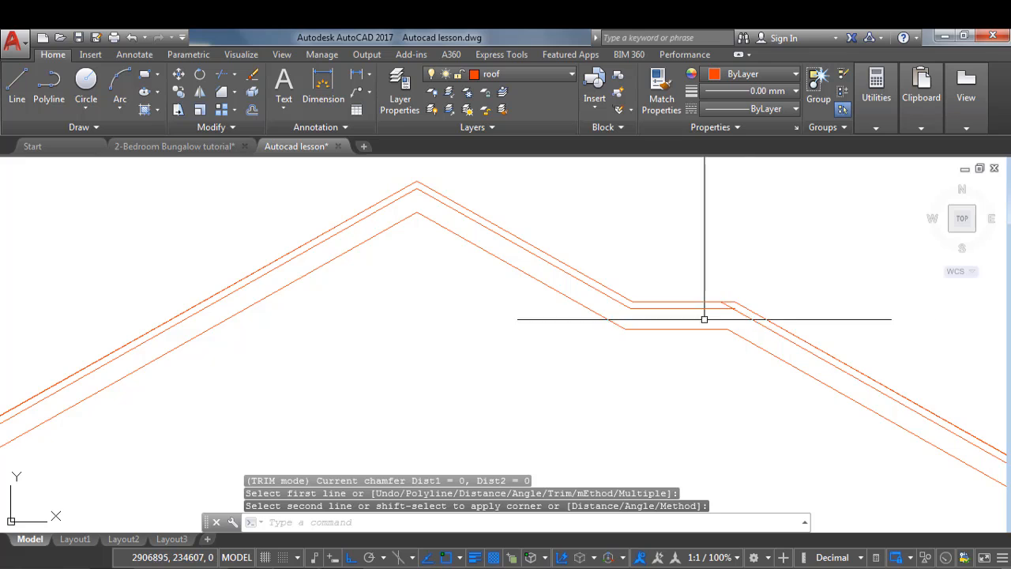
Undo the last two operations
scroll(703, 316, up, 1)
key(space)
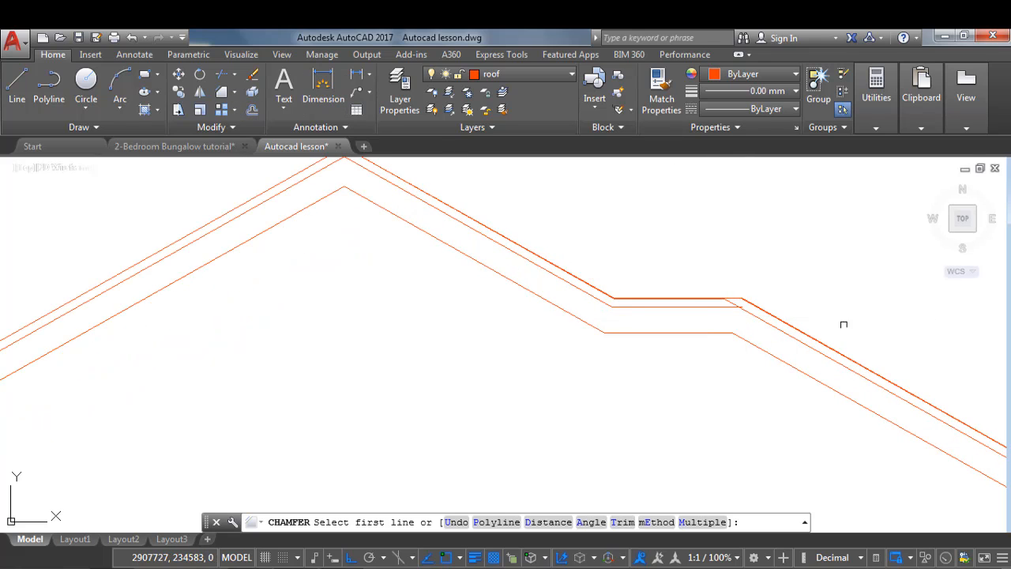
key(Escape)
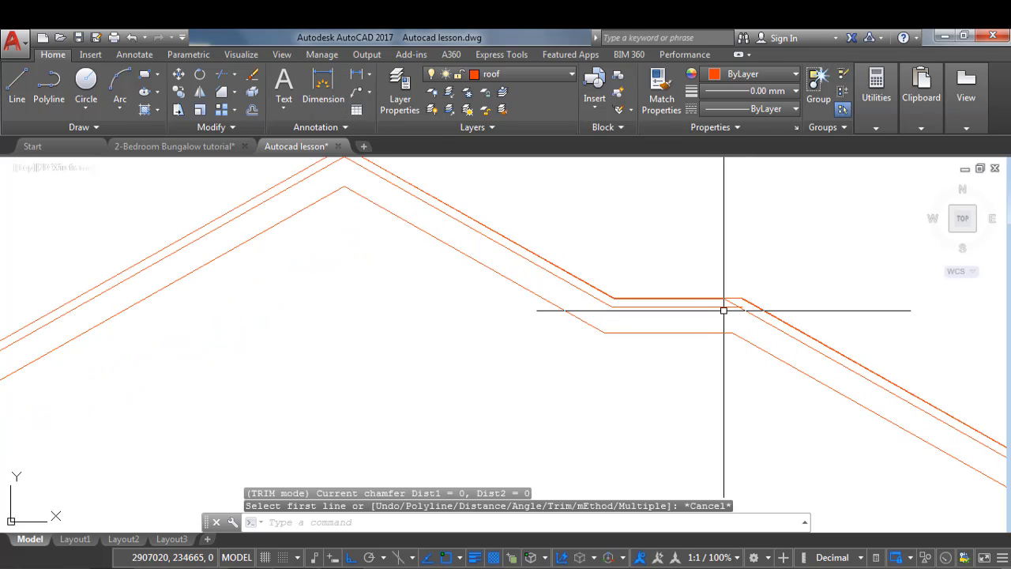
key(ctrl+z)
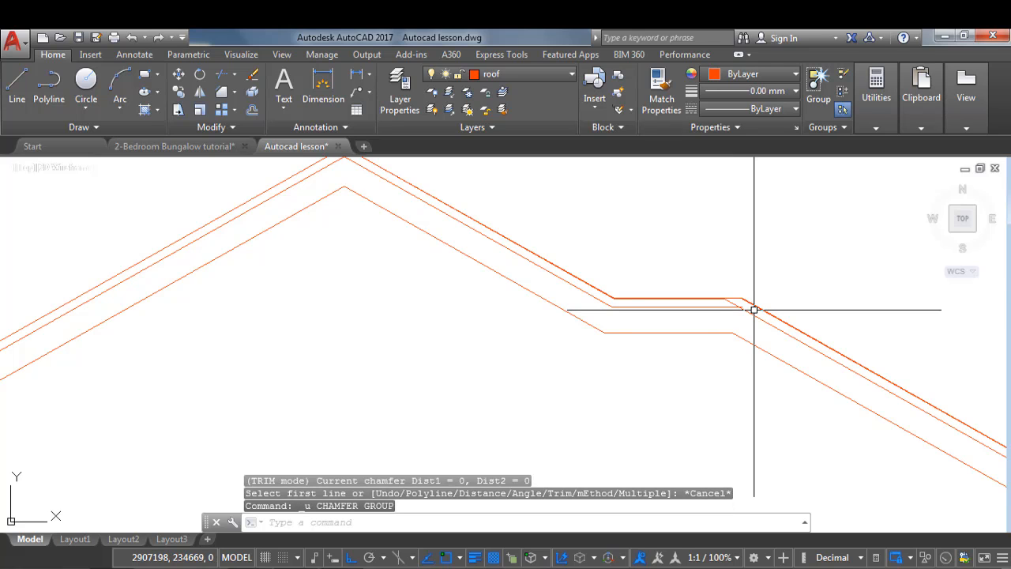
key(ctrl+z)
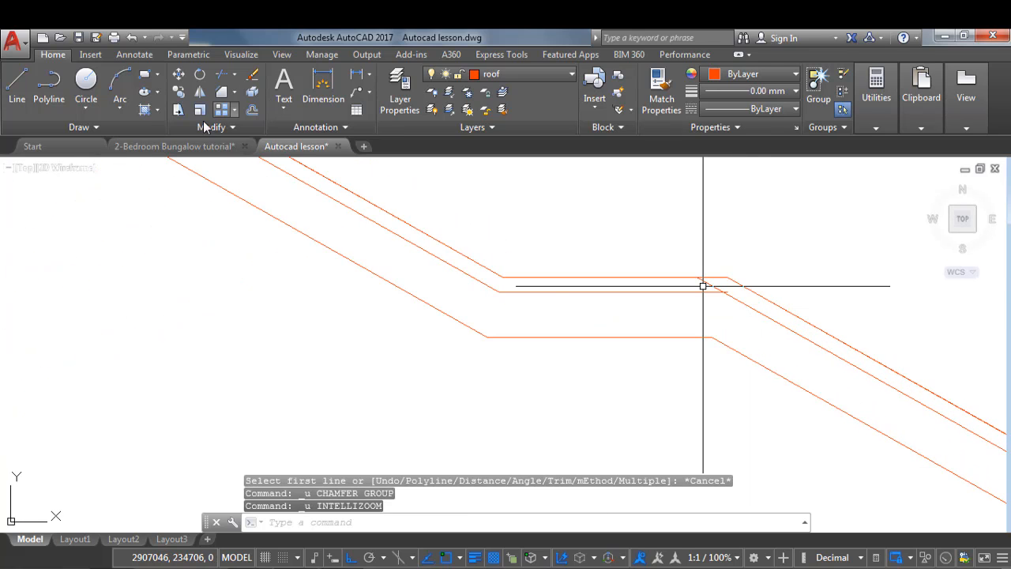
Chamfer the middle flat line and the middle right slope line into a sharp corner at the flat section's right end
click(217, 93)
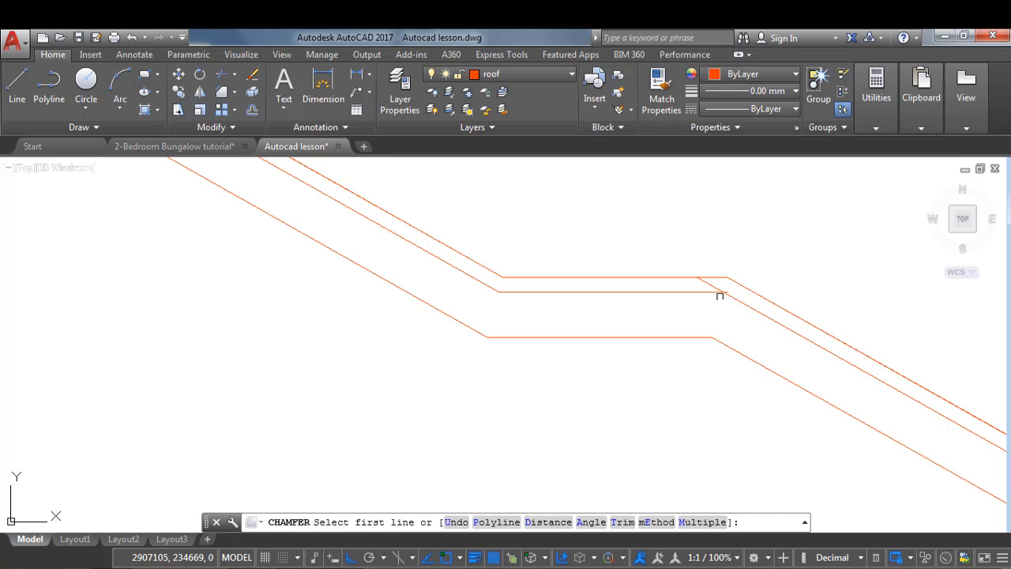
click(709, 292)
click(737, 299)
scroll(470, 260, down, 1)
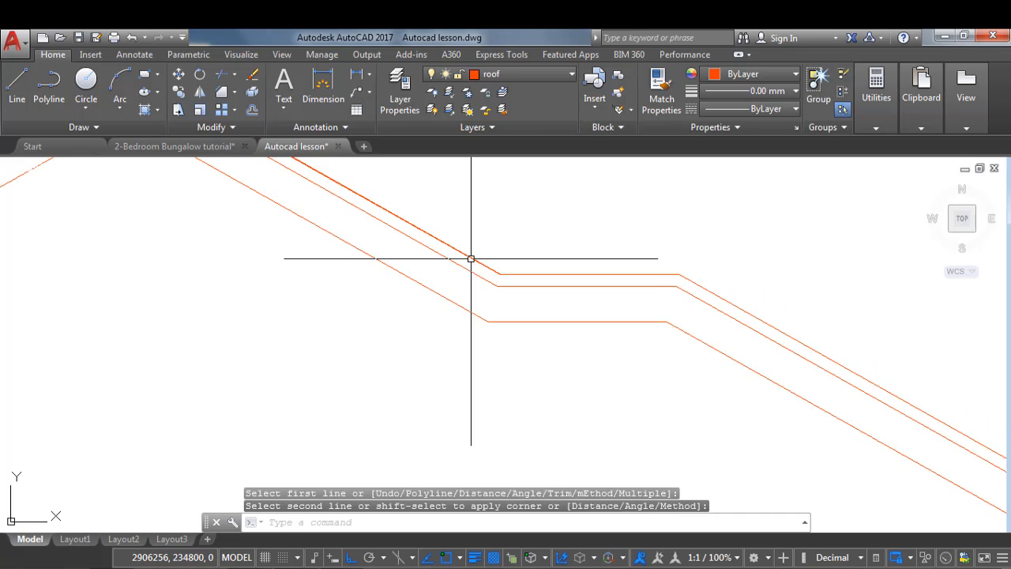
scroll(603, 251, down, 2)
scroll(715, 270, down, 9)
Offset the vertical fascia line at the left eave 25 units inward
scroll(327, 391, up, 4)
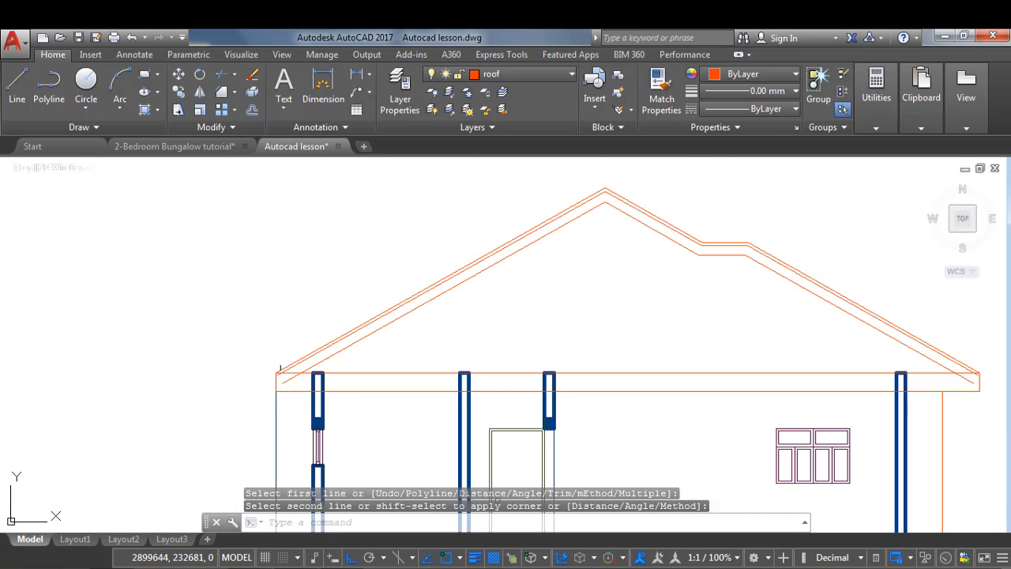
scroll(413, 377, down, 3)
scroll(557, 313, up, 2)
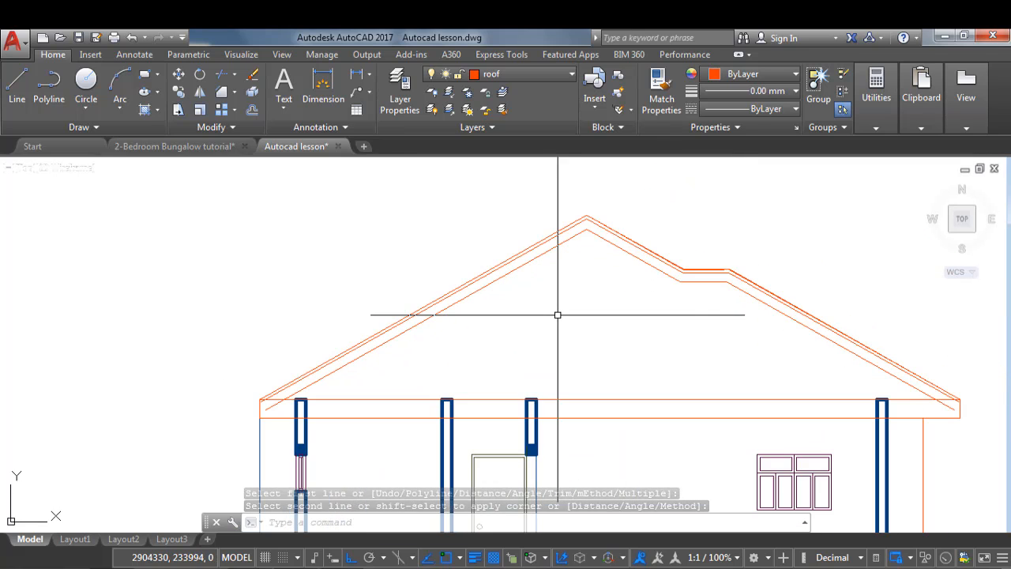
scroll(244, 429, up, 5)
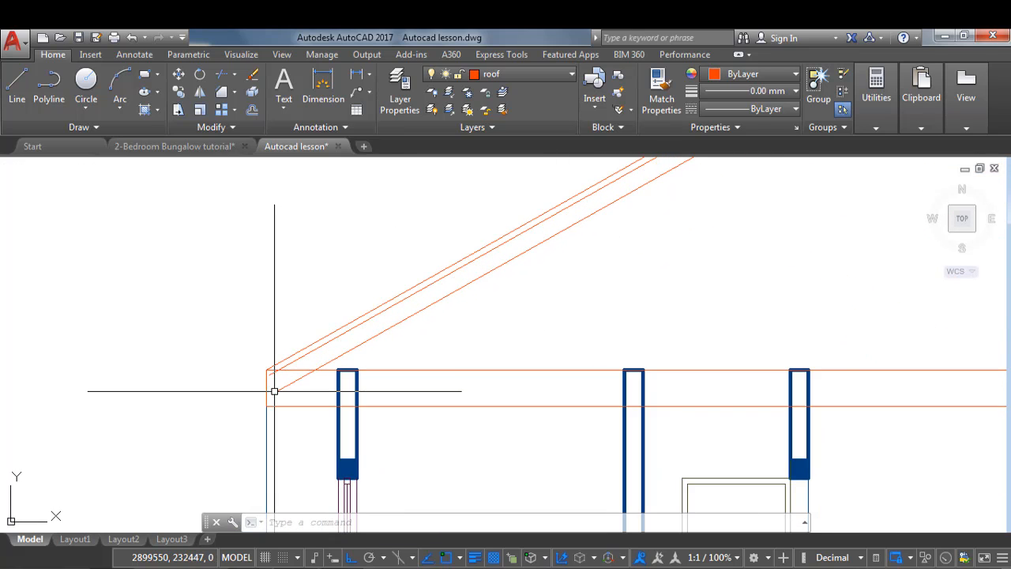
text(o)
key(Return)
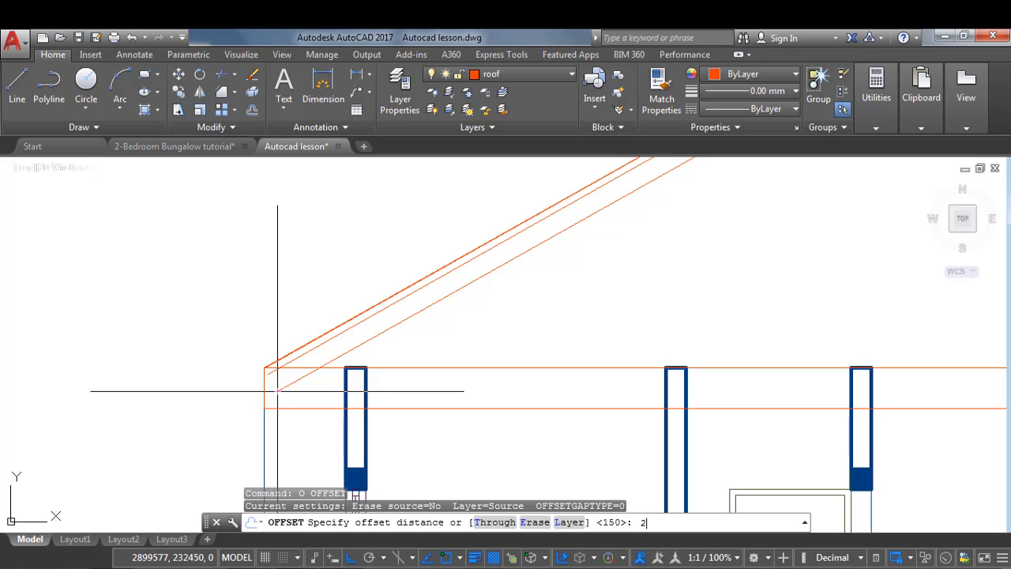
key(Return)
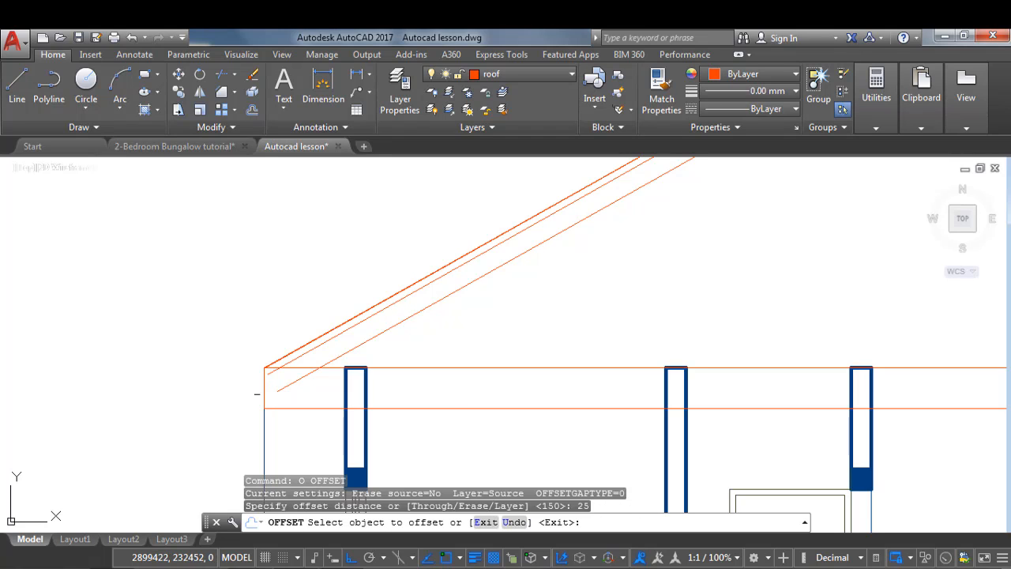
click(265, 388)
click(316, 392)
scroll(292, 387, down, 1)
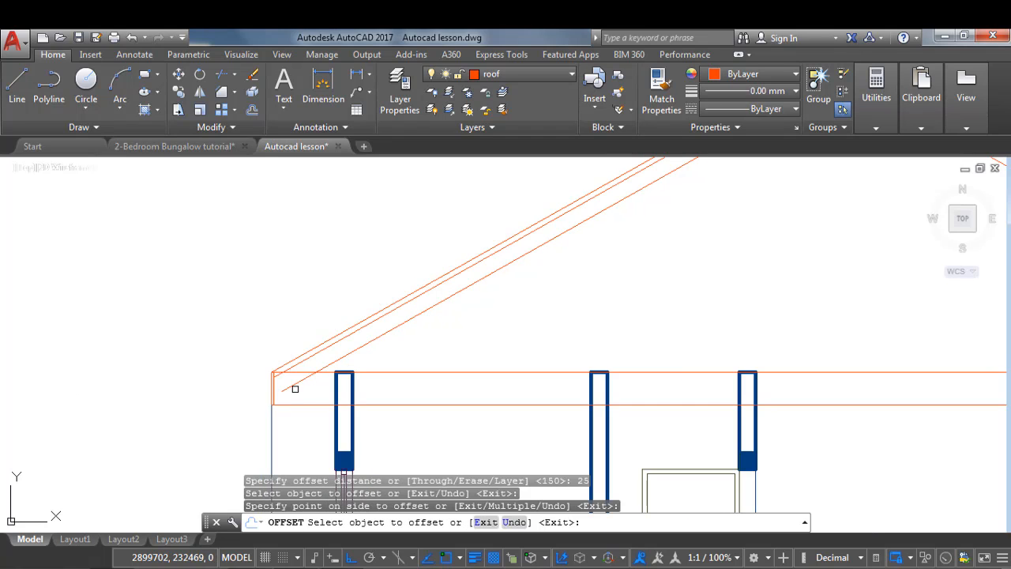
scroll(332, 391, up, 2)
scroll(371, 393, up, 1)
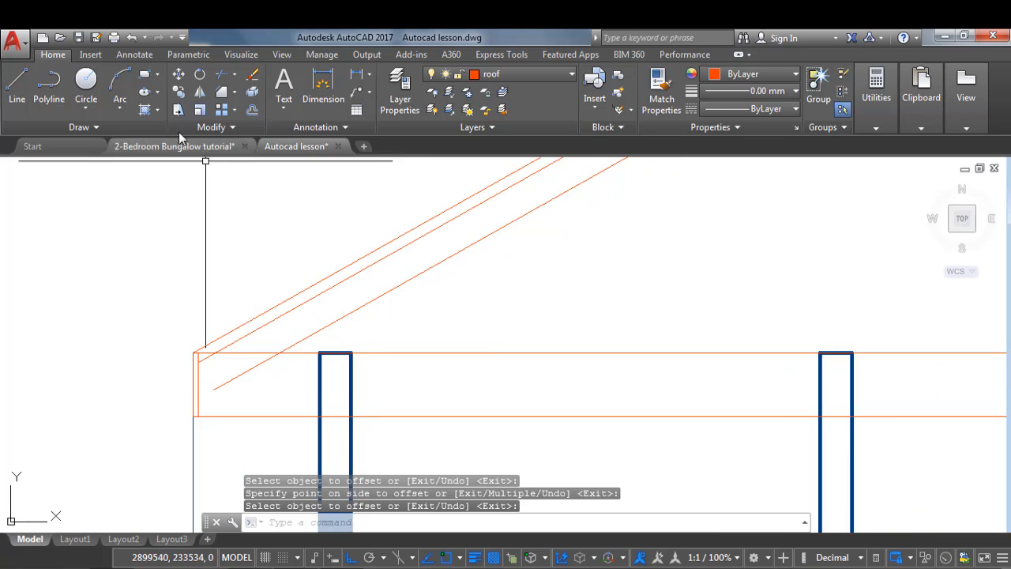
Trim away the part of the lower horizontal roof line that crosses the leftmost wall
click(237, 79)
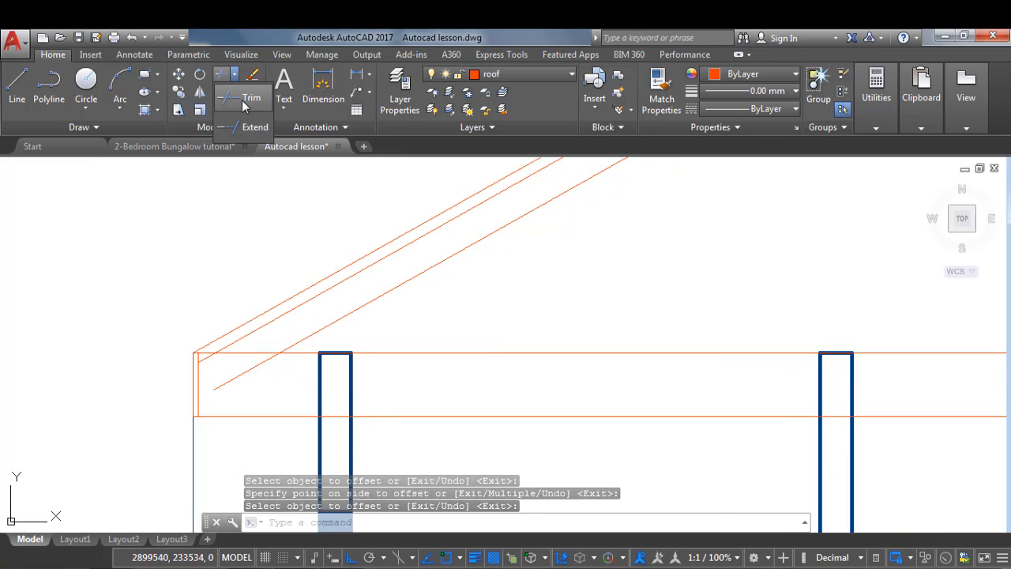
click(241, 98)
scroll(372, 377, down, 1)
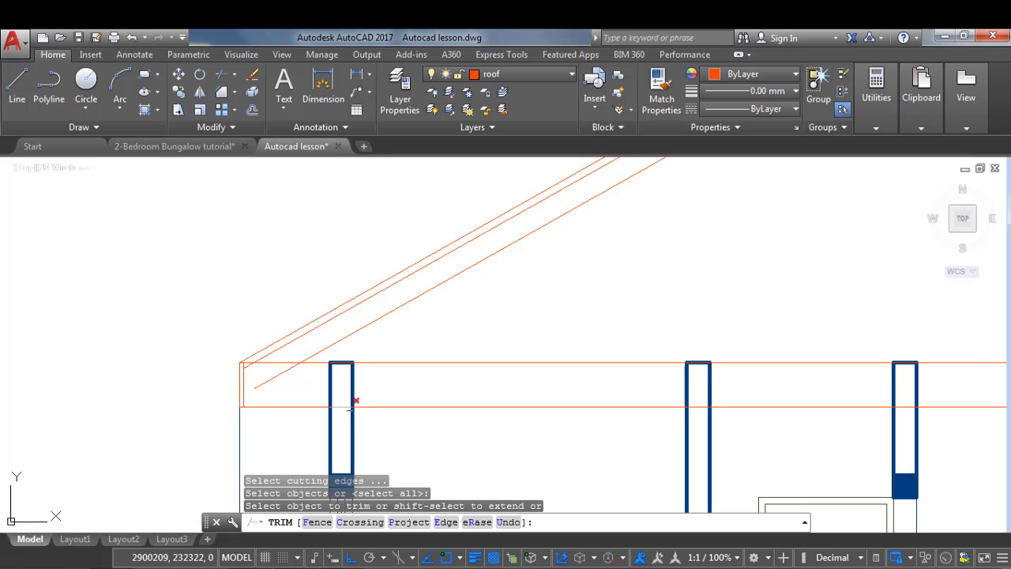
click(341, 407)
Try to trim the loose lower end of the roof slope lines at the right eave
scroll(237, 400, down, 5)
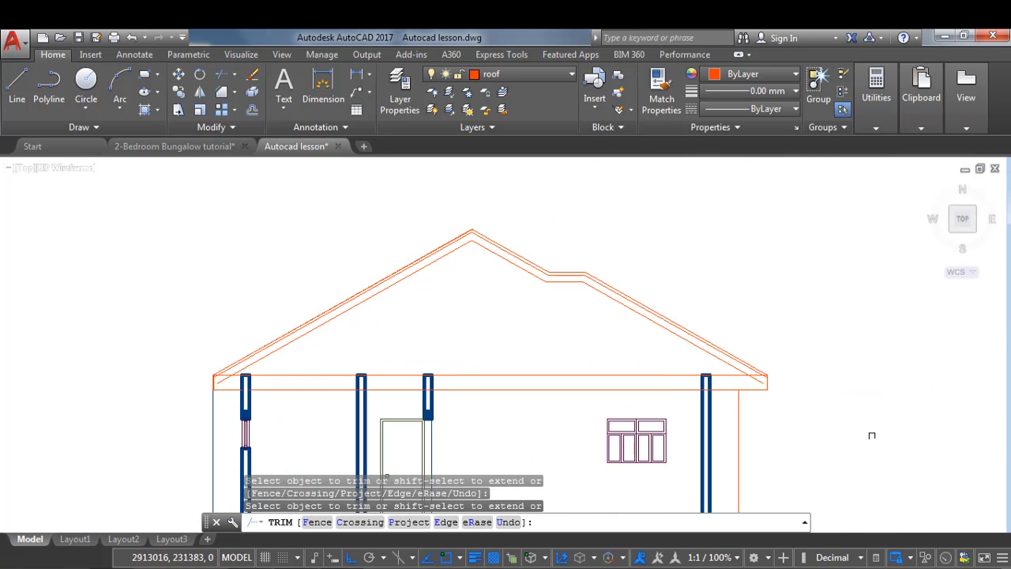
scroll(784, 407, up, 3)
scroll(662, 376, up, 1)
scroll(644, 377, down, 2)
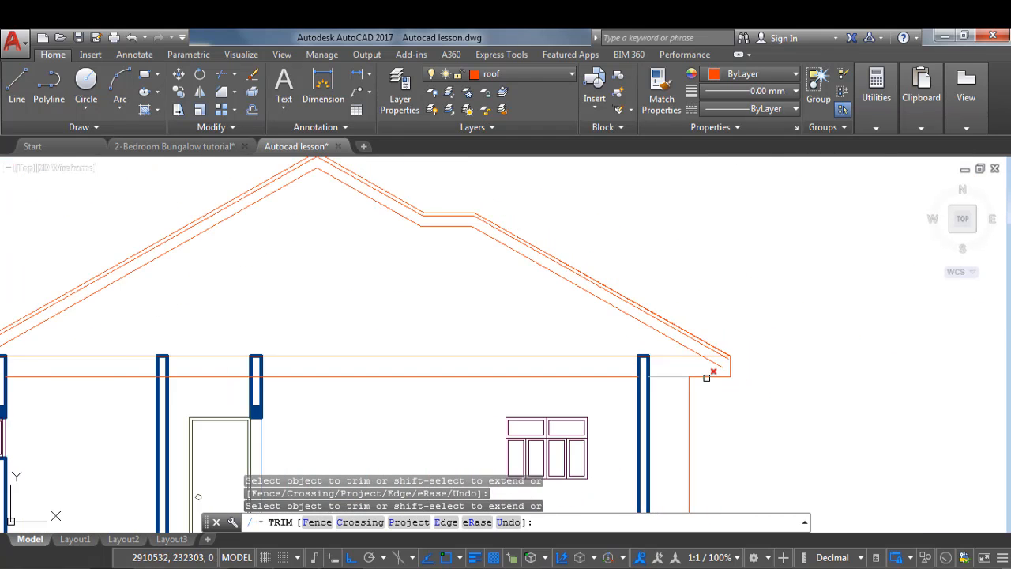
scroll(727, 364, up, 1)
click(727, 368)
scroll(728, 365, up, 1)
click(728, 363)
scroll(728, 364, down, 4)
scroll(348, 360, up, 8)
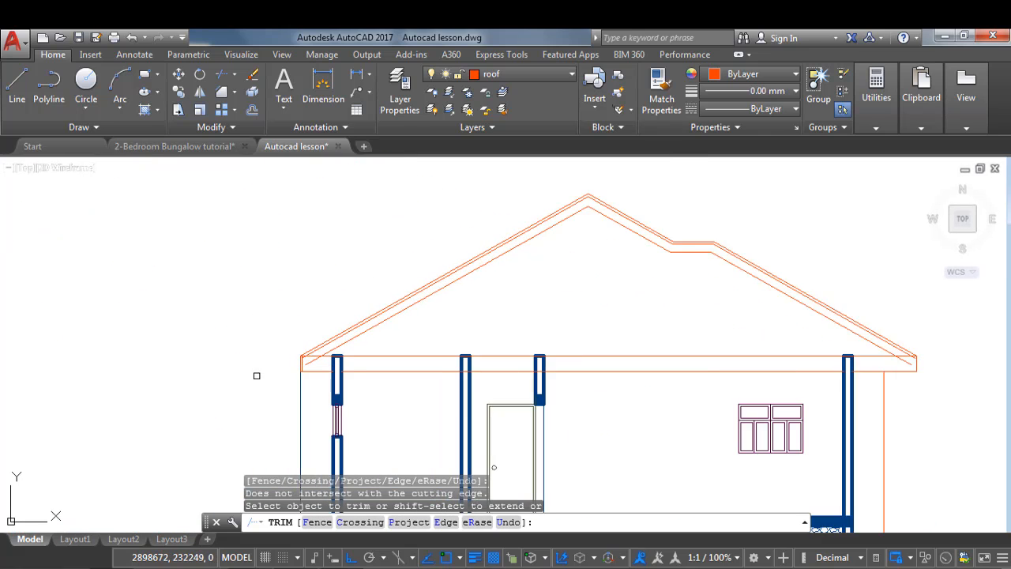
scroll(384, 356, down, 2)
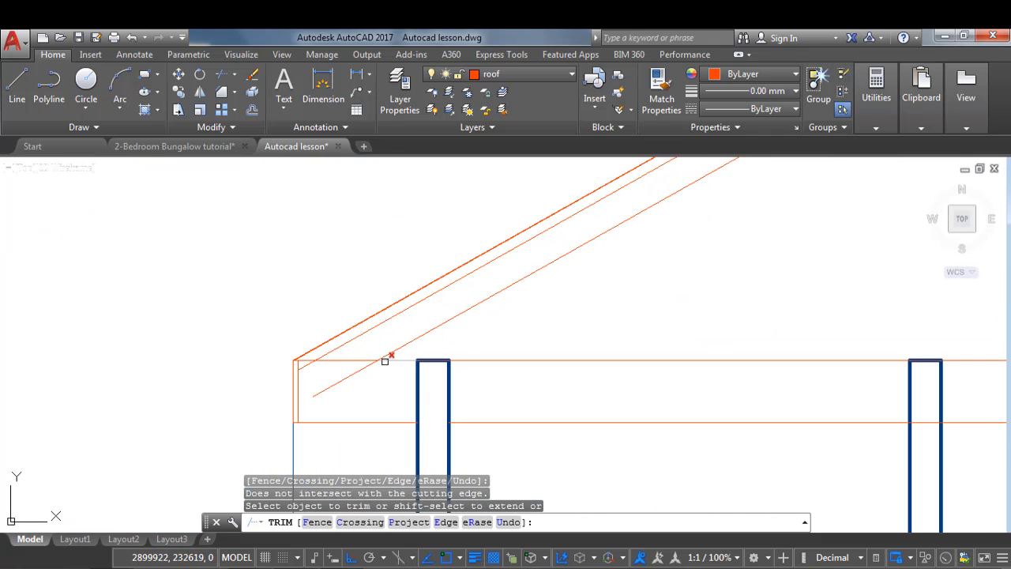
key(Return)
scroll(435, 368, down, 1)
scroll(472, 349, up, 1)
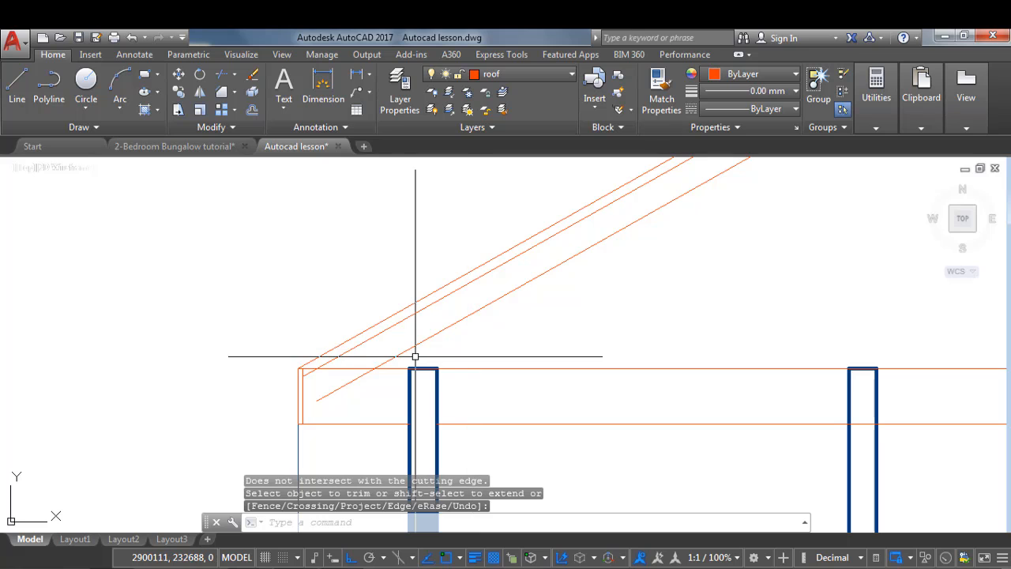
scroll(429, 371, down, 1)
scroll(440, 356, down, 1)
scroll(405, 367, up, 2)
scroll(403, 369, up, 3)
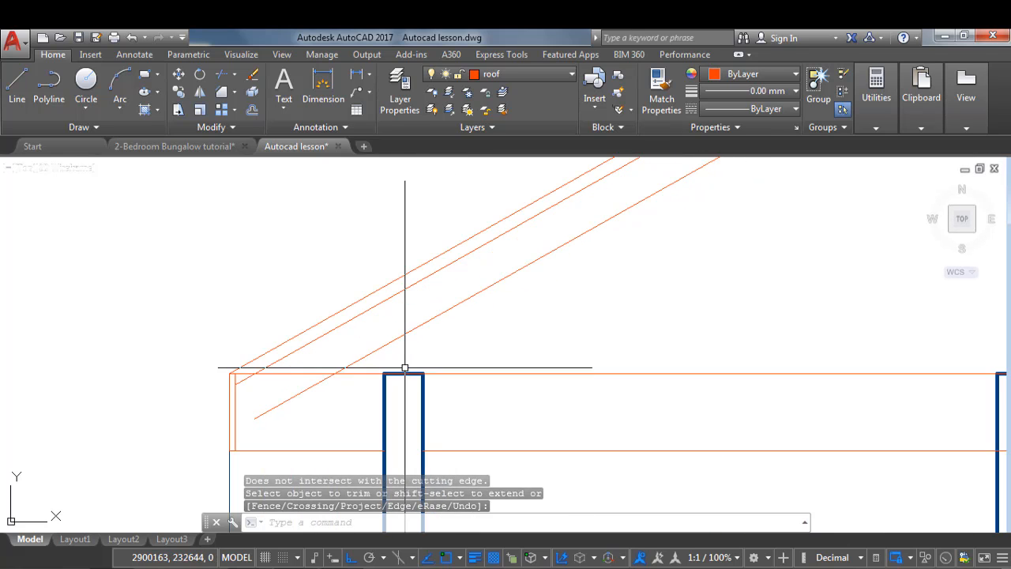
scroll(391, 362, down, 2)
scroll(395, 360, up, 1)
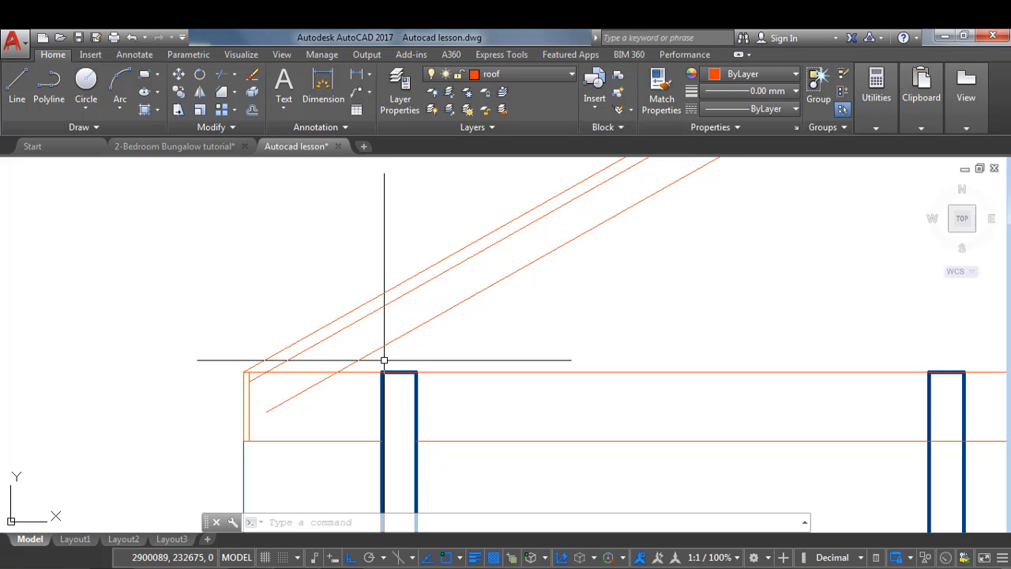
scroll(419, 361, down, 1)
text(o)
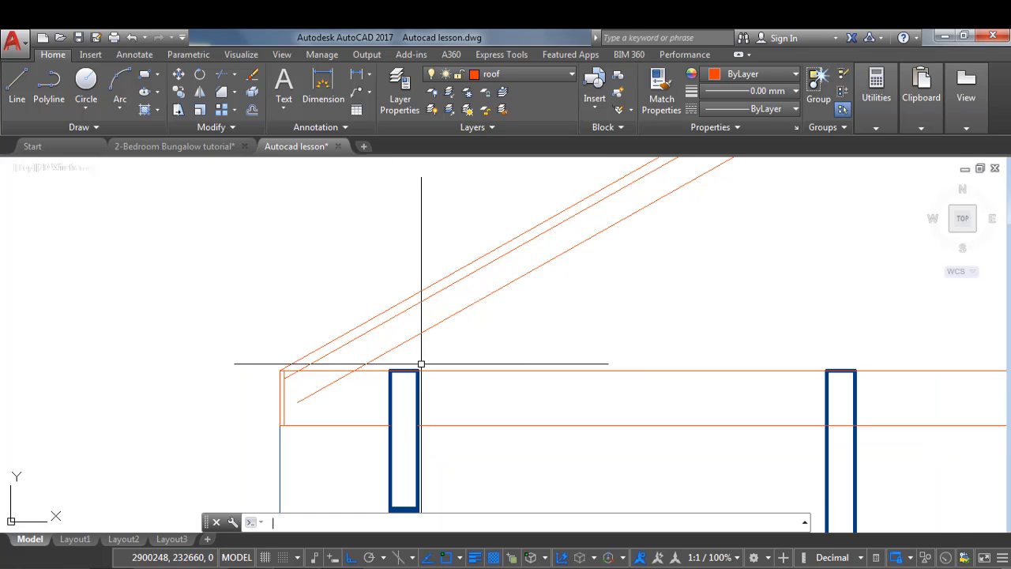
key(Return)
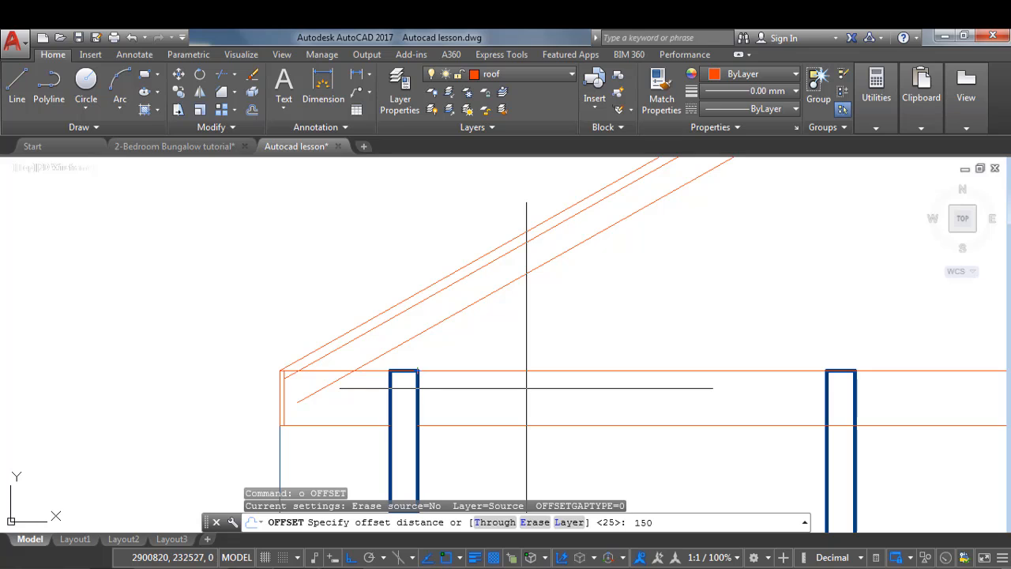
scroll(375, 361, down, 2)
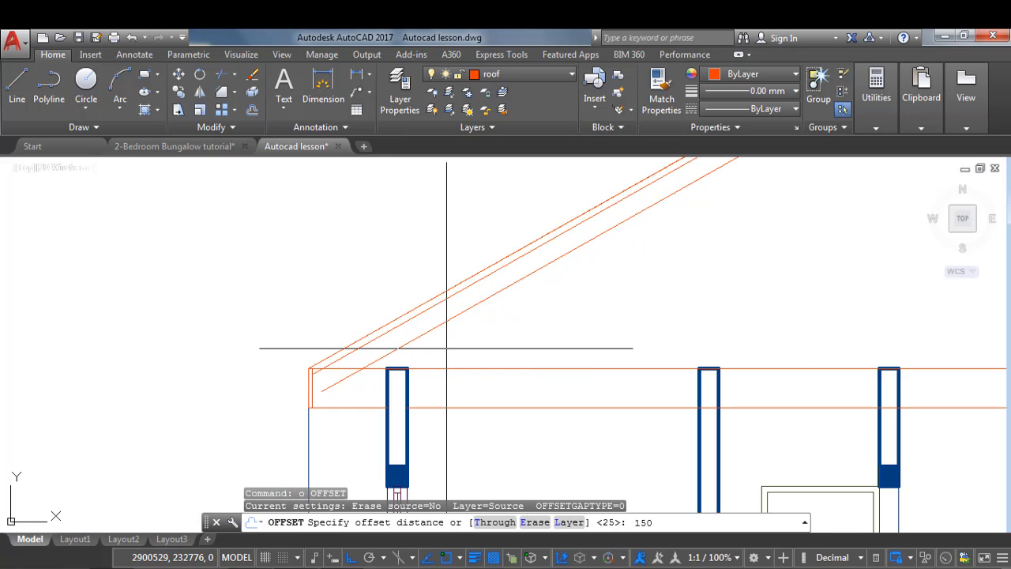
key(Escape)
Offset the horizontal roof line along the wall tops 100 units upward
text(o)
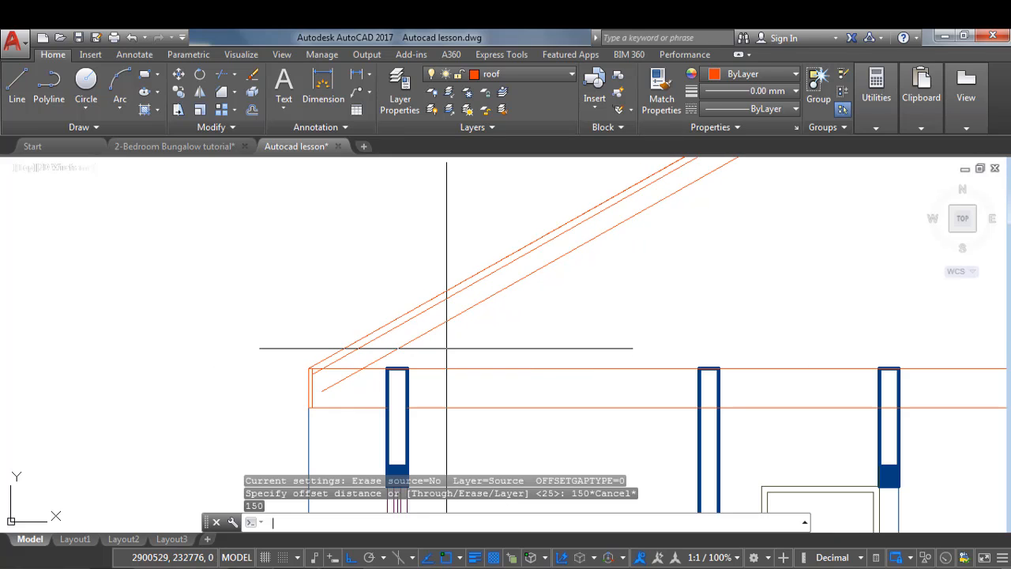
key(Return)
text(100)
key(Return)
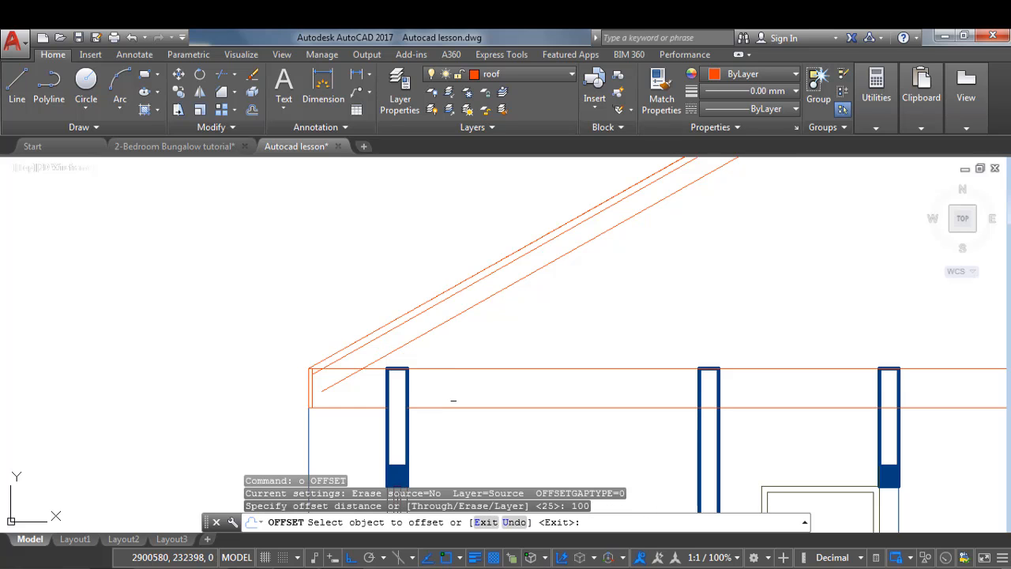
click(465, 367)
click(476, 328)
scroll(409, 356, down, 3)
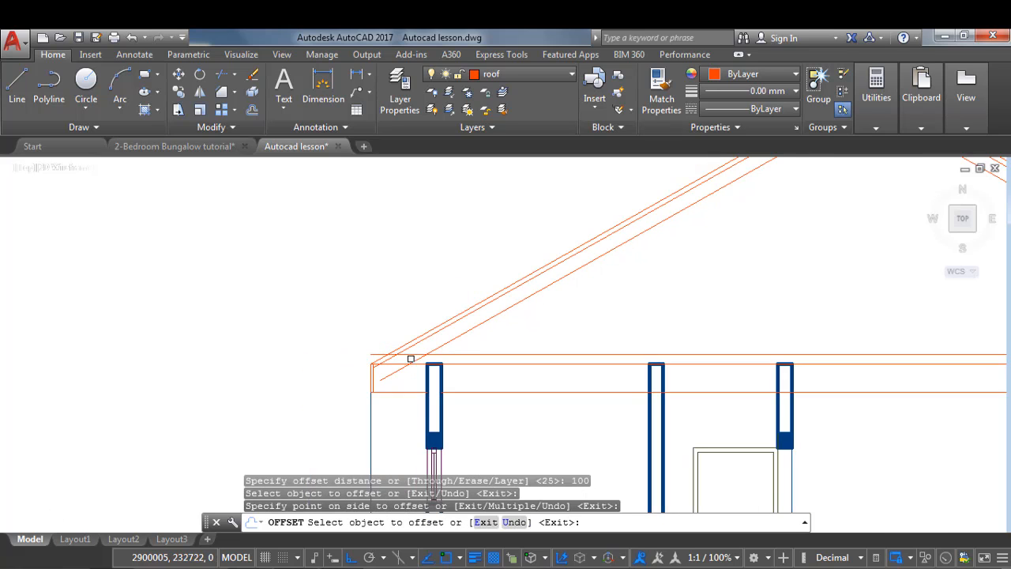
key(Escape)
scroll(363, 363, up, 5)
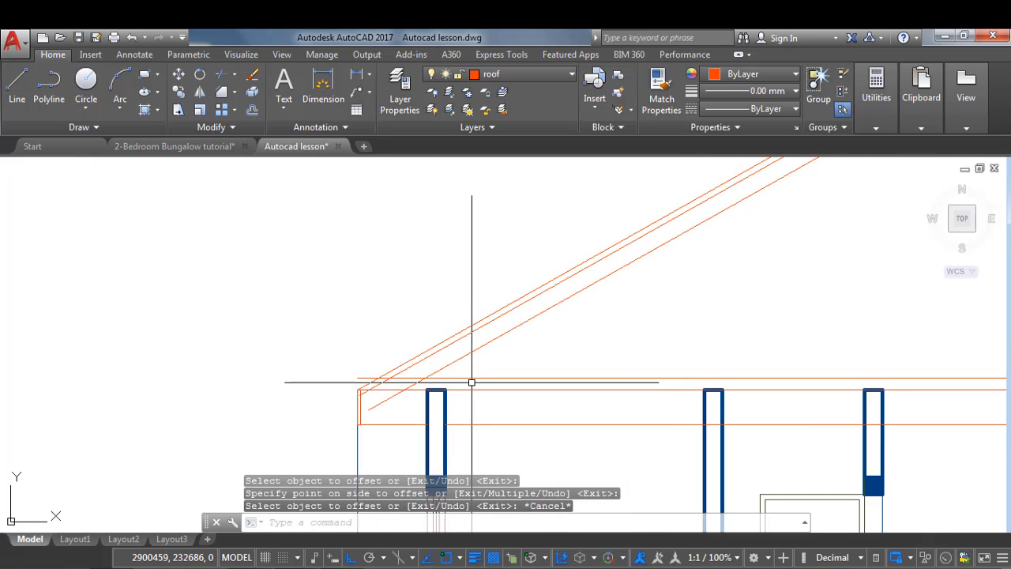
scroll(429, 429, down, 2)
scroll(411, 429, up, 2)
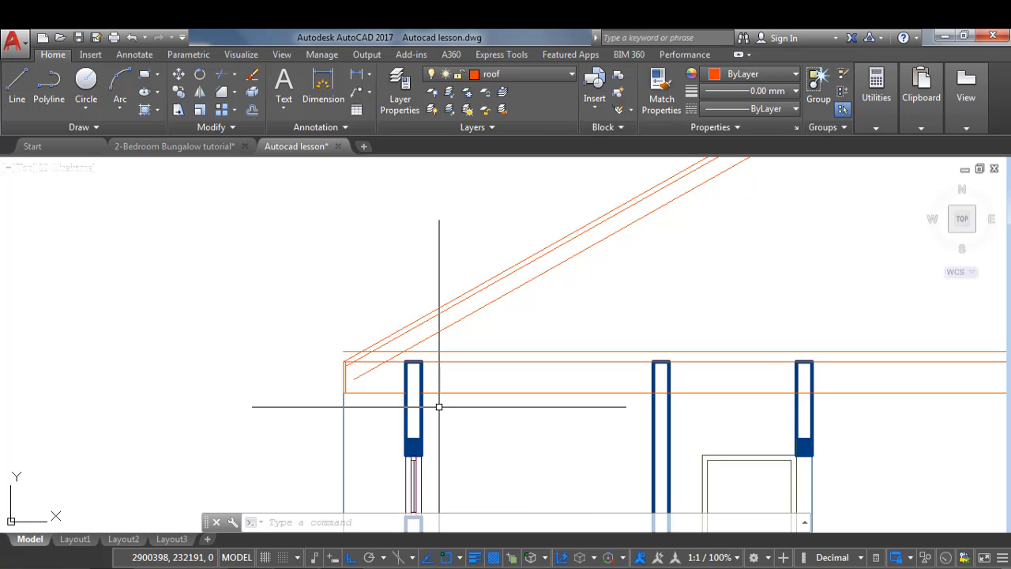
scroll(434, 405, down, 3)
scroll(555, 308, up, 4)
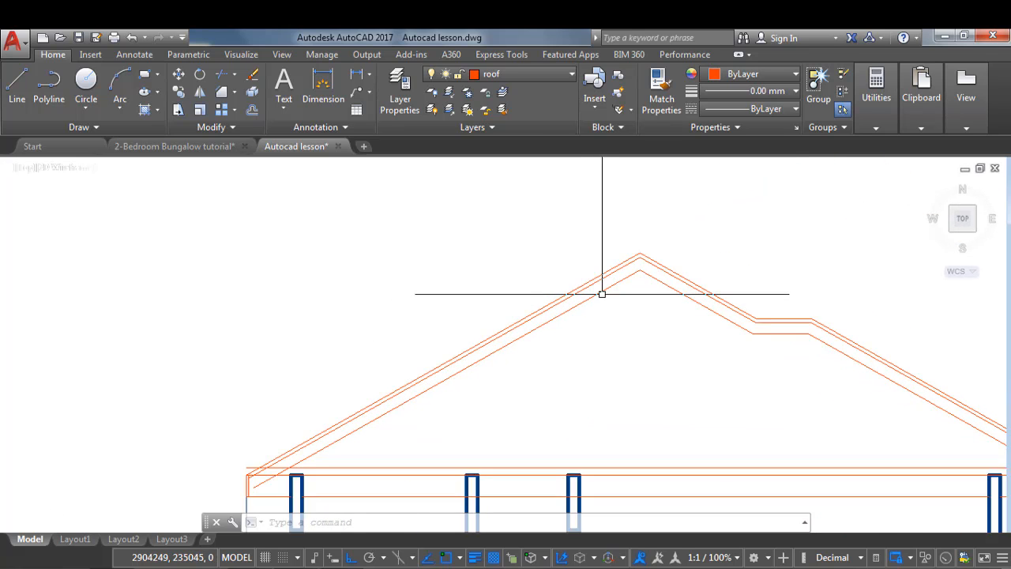
Draw a vertical line from the innermost slope lines' apex straight down to the uppermost horizontal line above the walls
scroll(602, 294, up, 1)
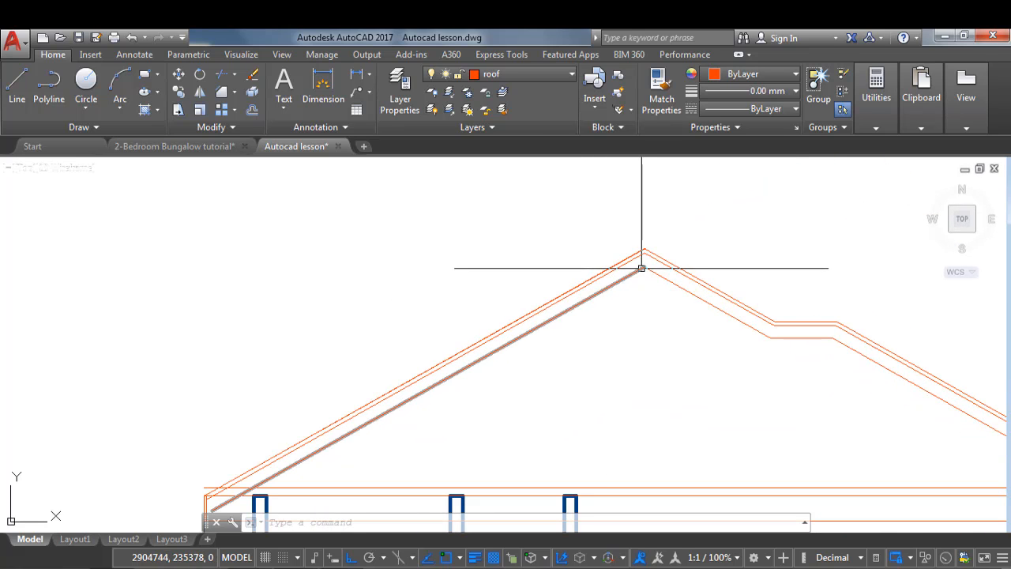
click(19, 87)
scroll(648, 276, up, 2)
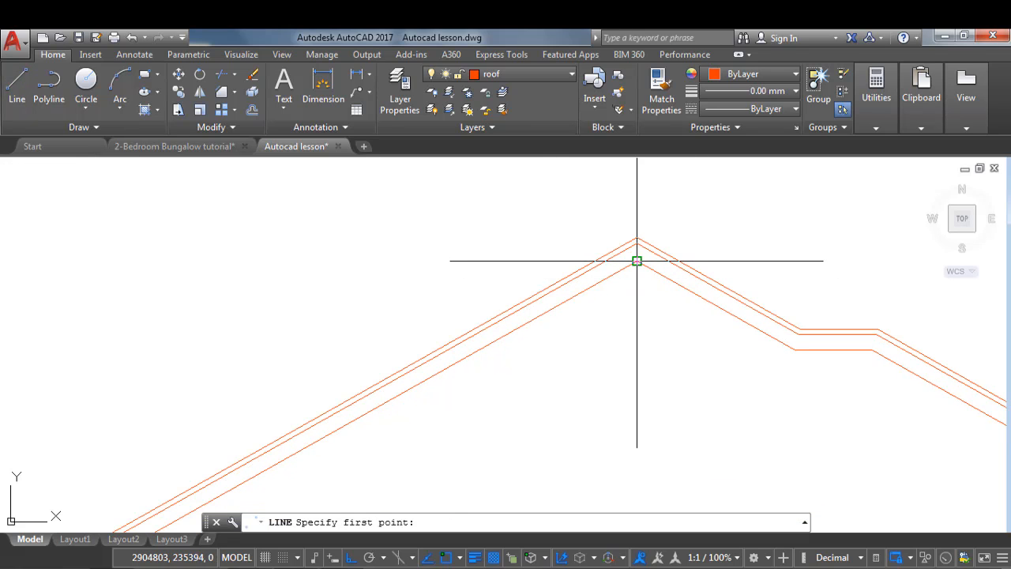
click(636, 260)
scroll(556, 169, down, 3)
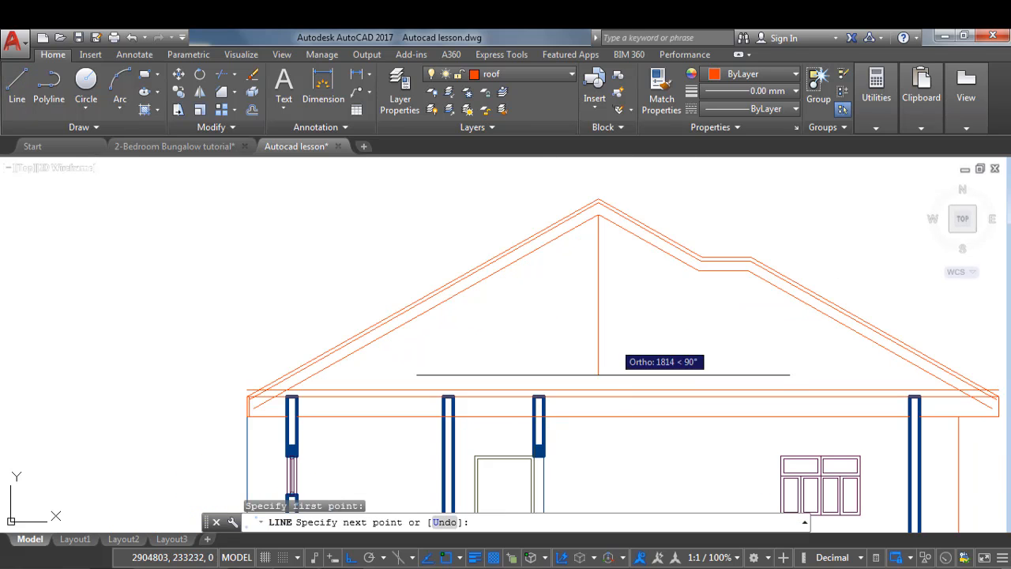
scroll(598, 375, up, 2)
click(594, 397)
scroll(487, 214, down, 5)
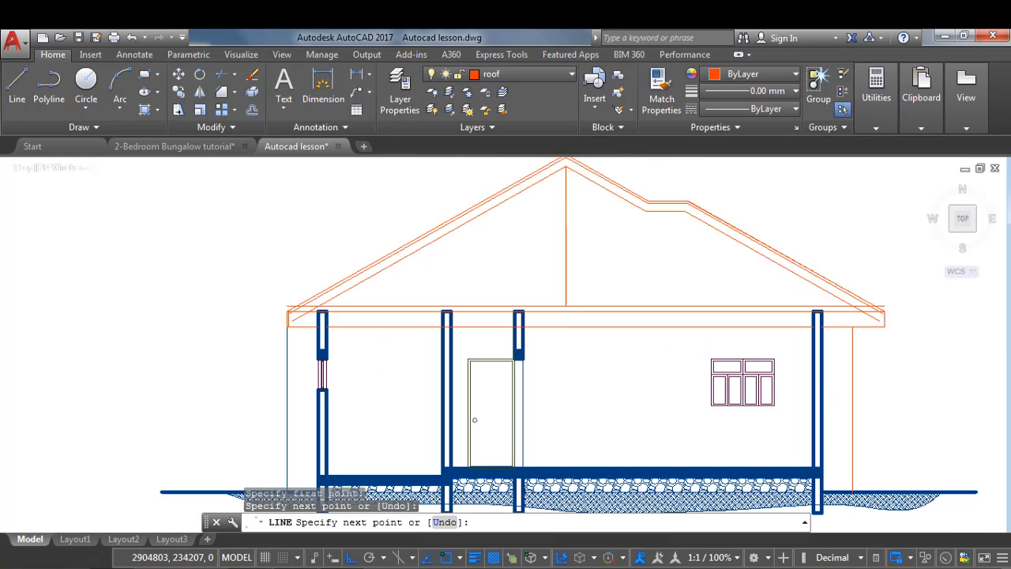
key(Return)
scroll(571, 219, up, 3)
scroll(582, 354, down, 2)
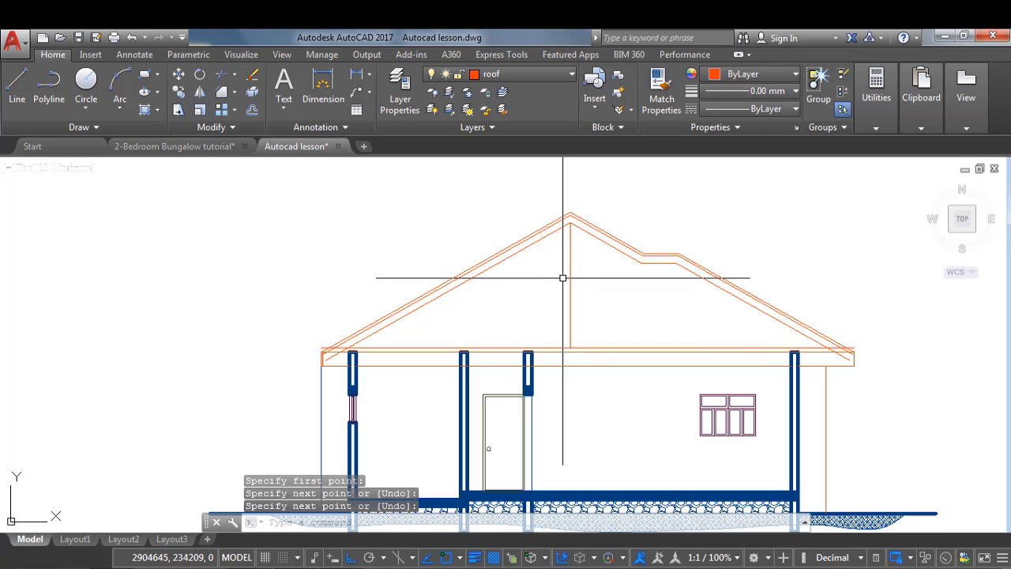
Offset the vertical line below the roof apex 50 units to the left
scroll(584, 277, up, 1)
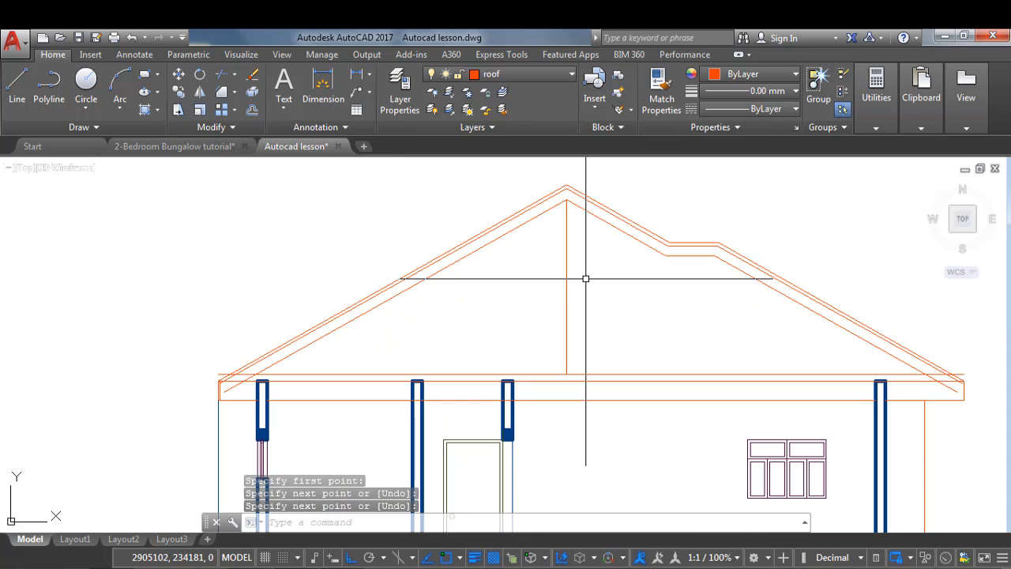
text(o)
key(Return)
text(50)
key(Return)
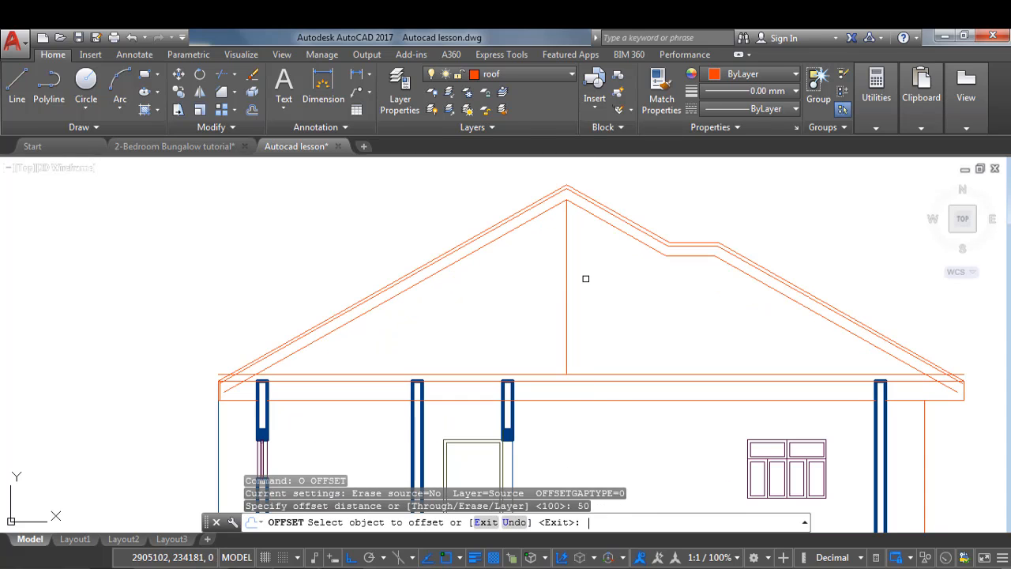
scroll(585, 278, up, 2)
click(567, 292)
click(508, 315)
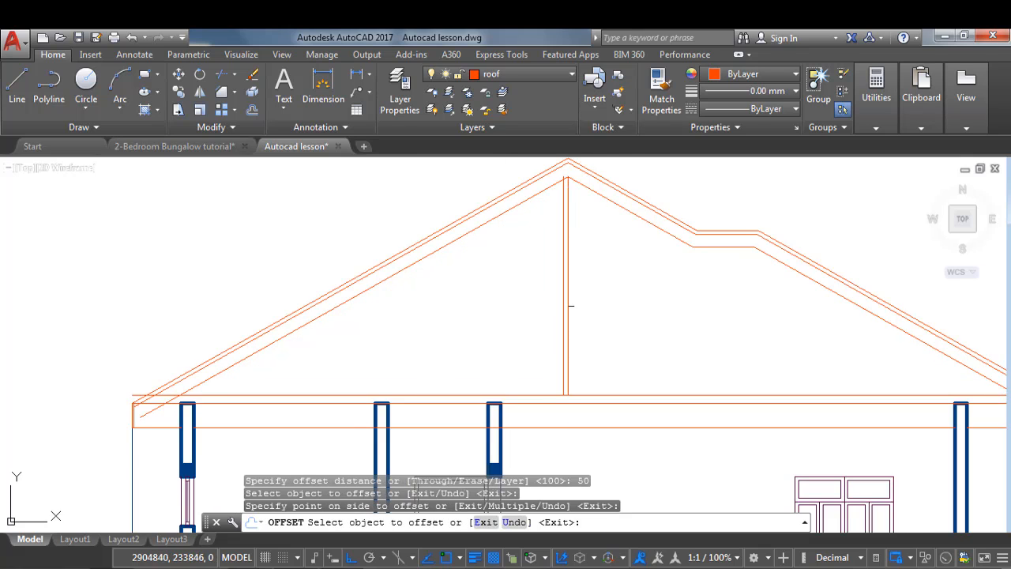
Offset the original vertical line below the roof apex 50 units to the right
scroll(569, 304, up, 2)
click(569, 307)
click(579, 313)
scroll(569, 315, down, 2)
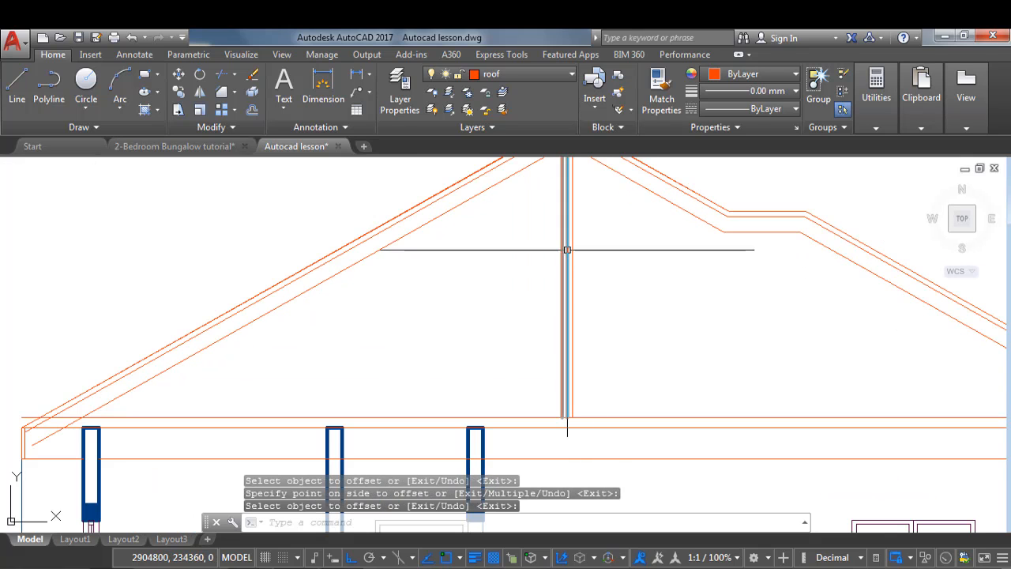
key(Return)
Delete the middle of the three vertical lines below the roof apex
click(566, 307)
scroll(570, 300, down, 2)
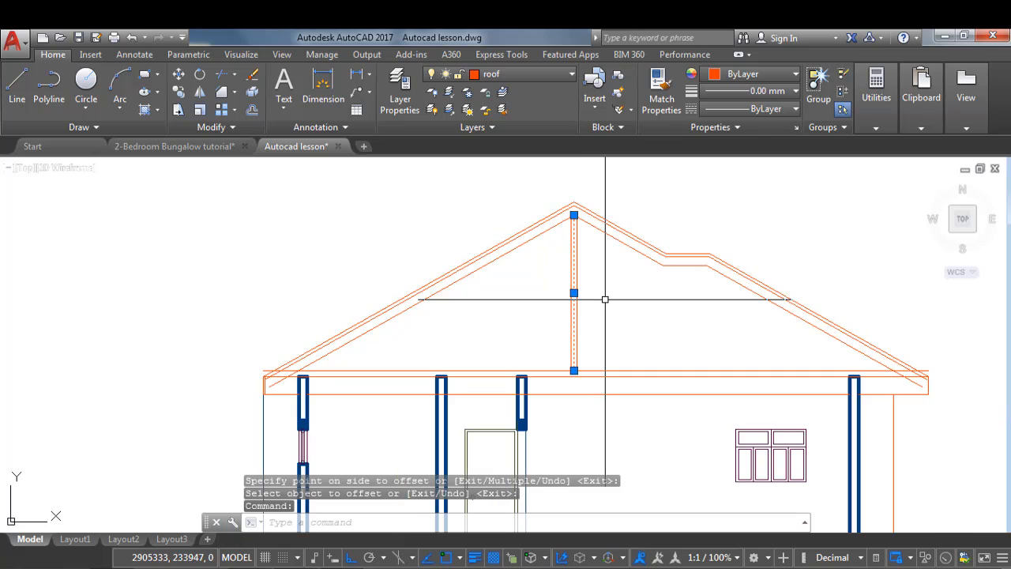
key(Delete)
Copy the pair of vertical post lines below the apex 1200 units to the left
scroll(567, 336, up, 2)
scroll(575, 349, up, 3)
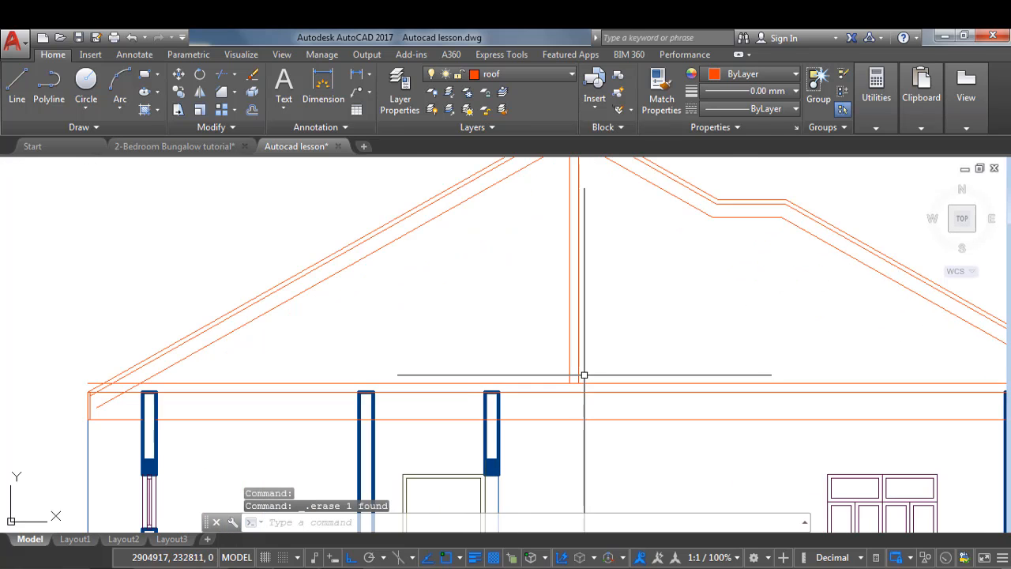
click(620, 324)
click(543, 353)
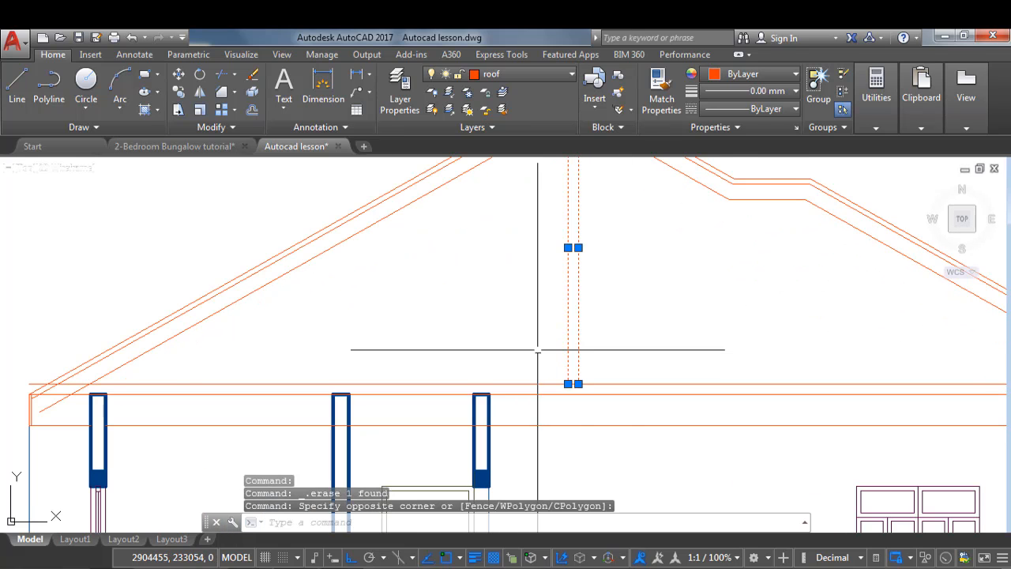
scroll(538, 348, down, 2)
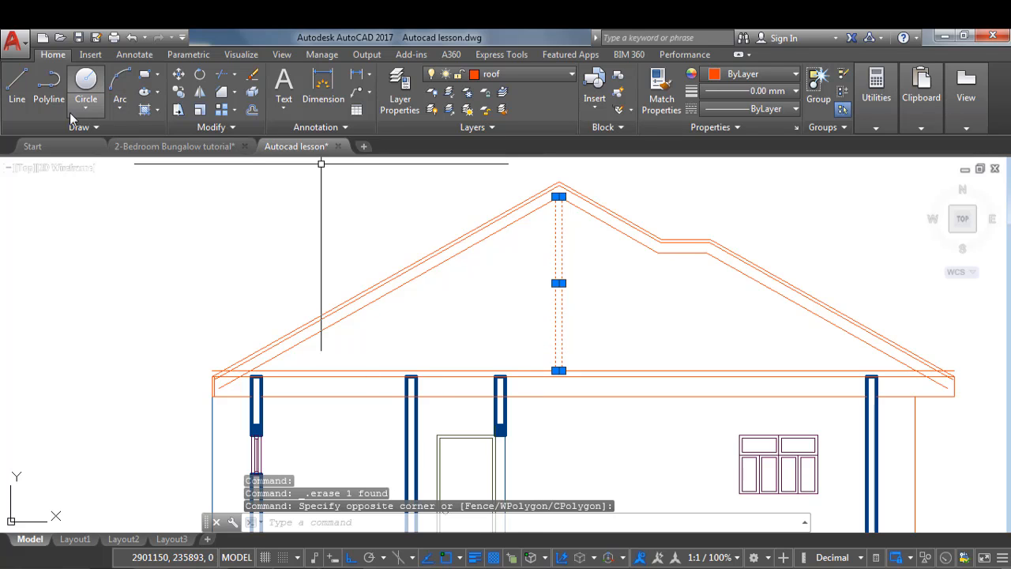
click(178, 91)
scroll(560, 368, up, 3)
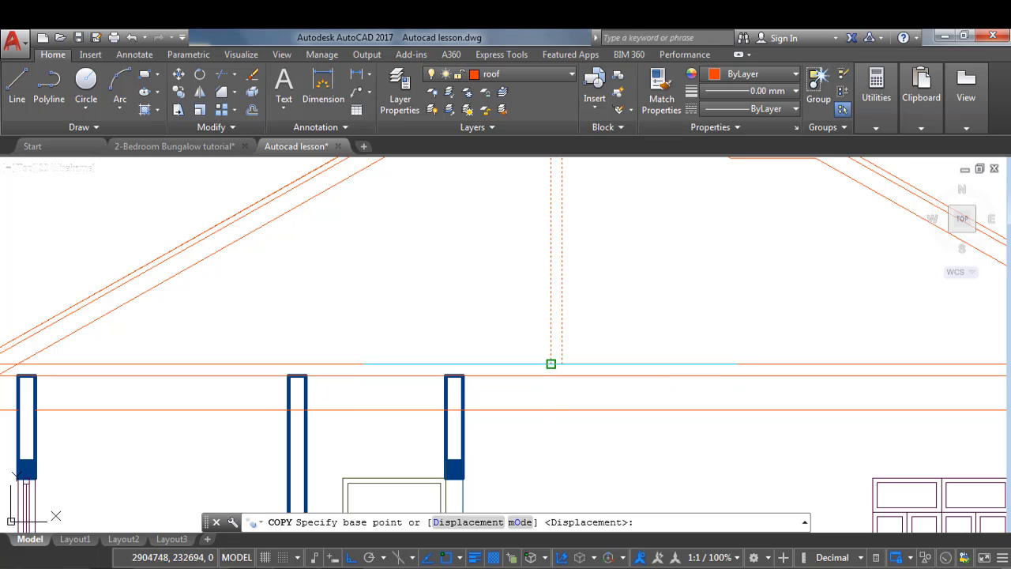
click(551, 363)
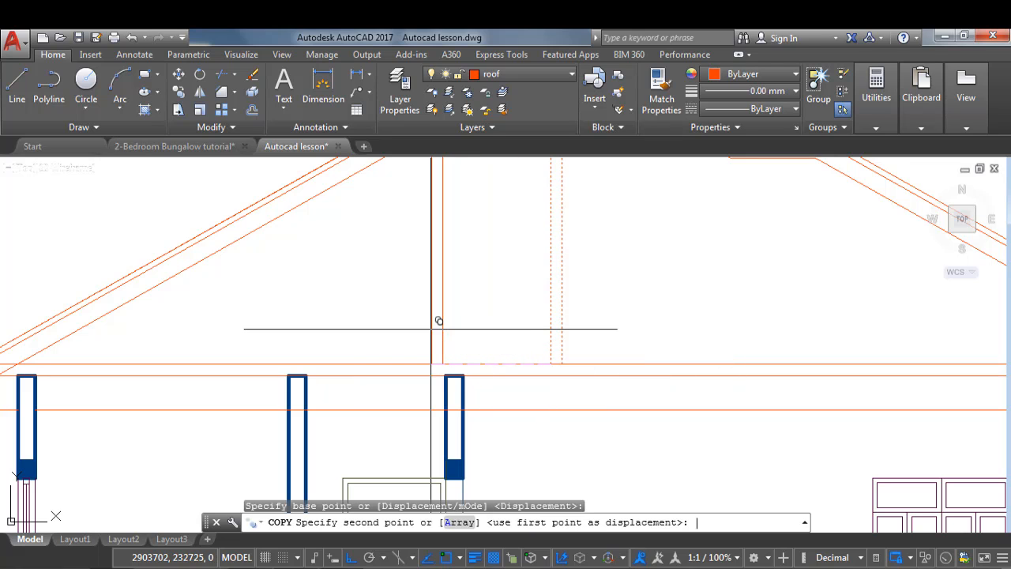
key(Return)
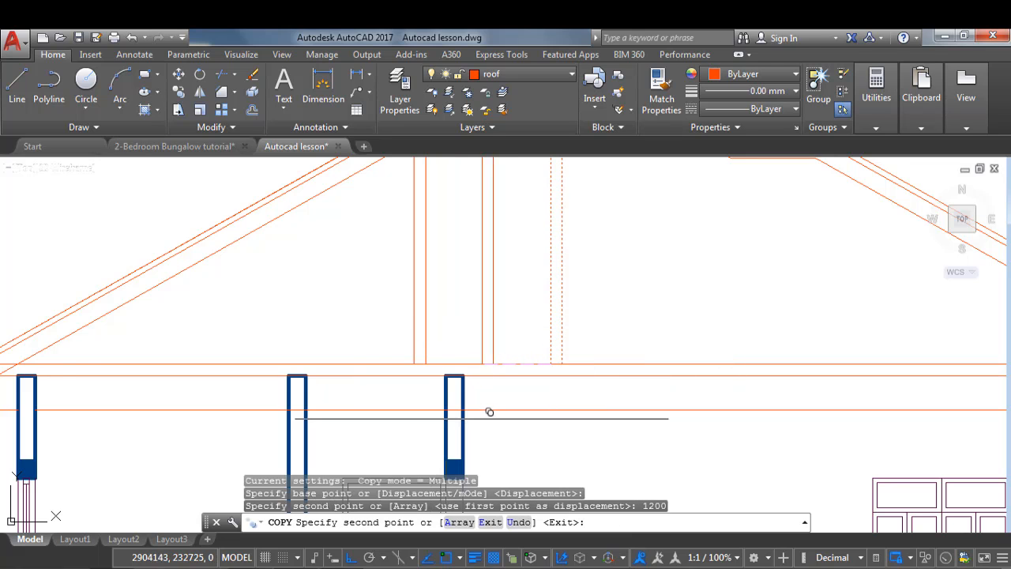
scroll(486, 409, down, 2)
key(Escape)
Copy the new post pair twice more toward the left eave, keeping the same 1200-unit spacing between posts
click(468, 334)
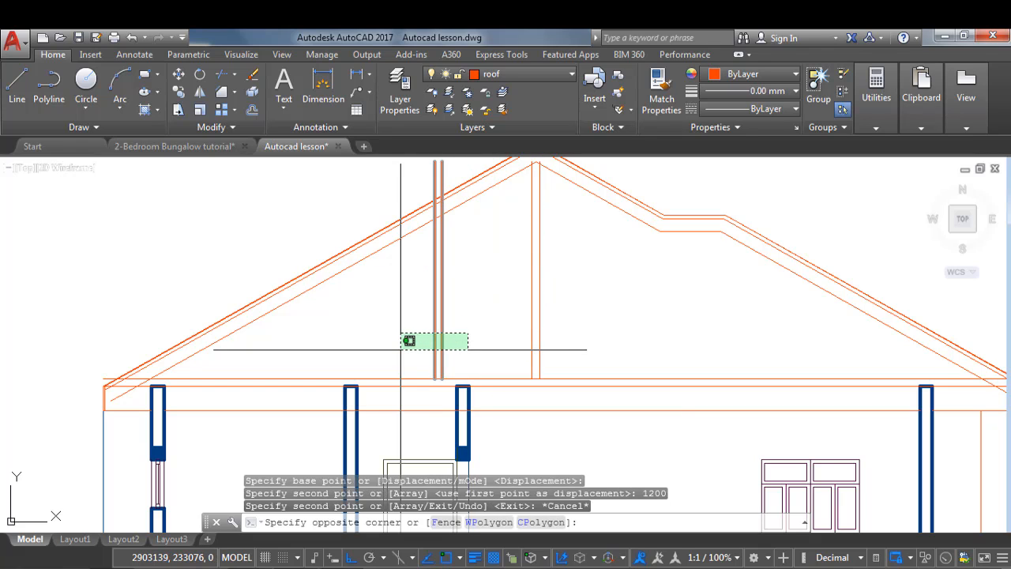
click(400, 350)
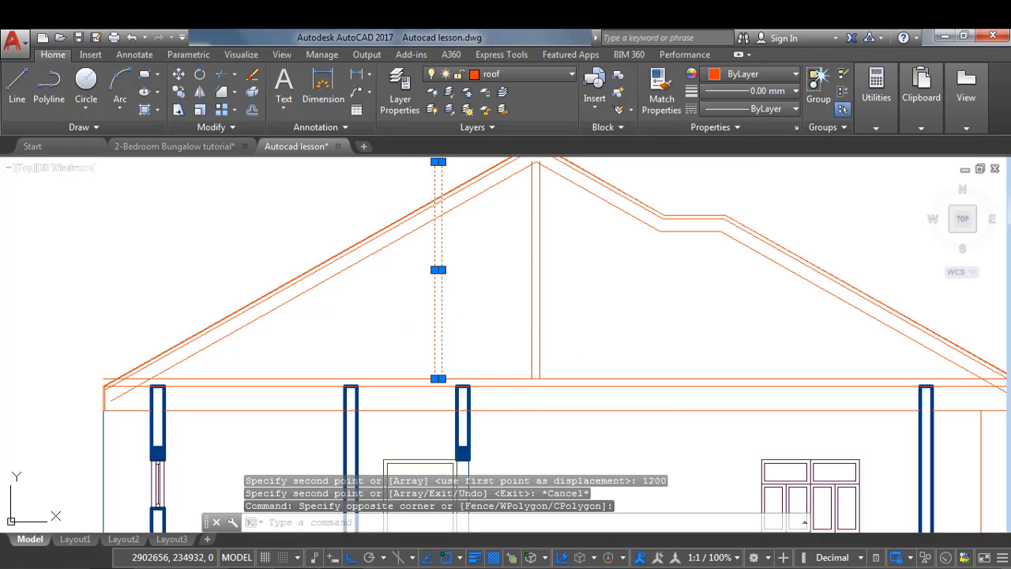
click(179, 92)
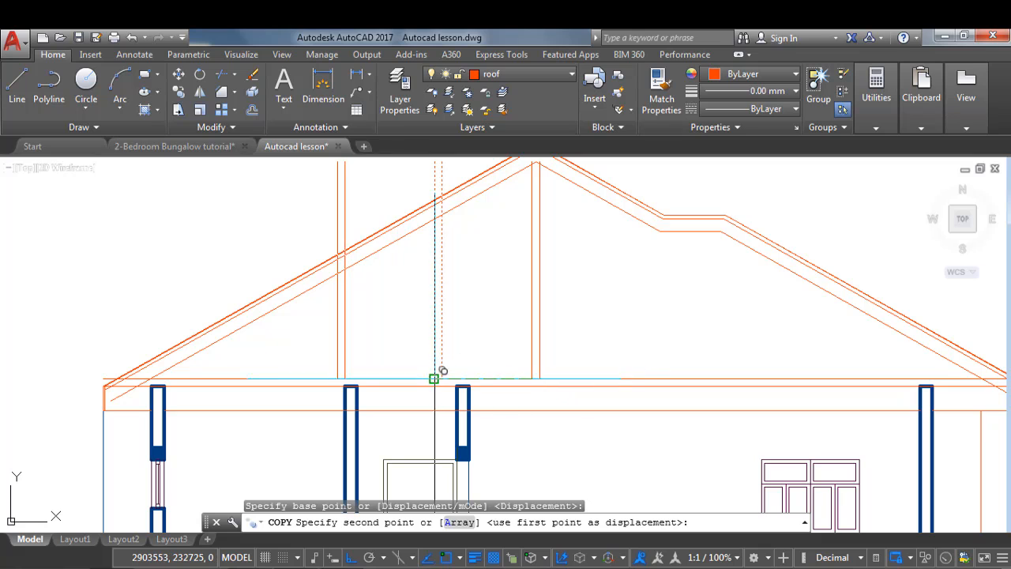
click(433, 378)
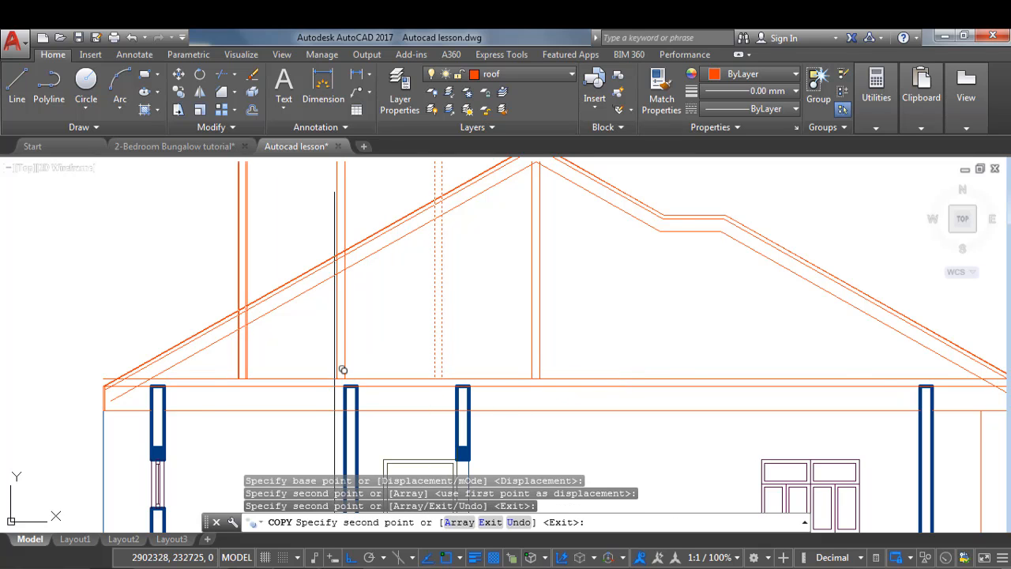
scroll(426, 308, down, 1)
key(Escape)
Trim the three copied post pairs where they project above the innermost left roof slope line
scroll(426, 309, up, 1)
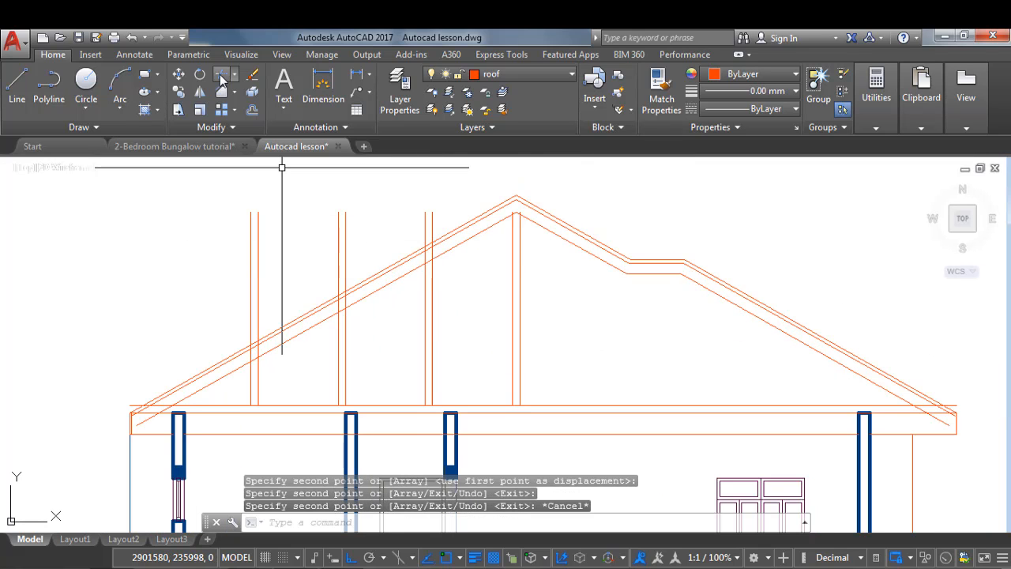
click(447, 247)
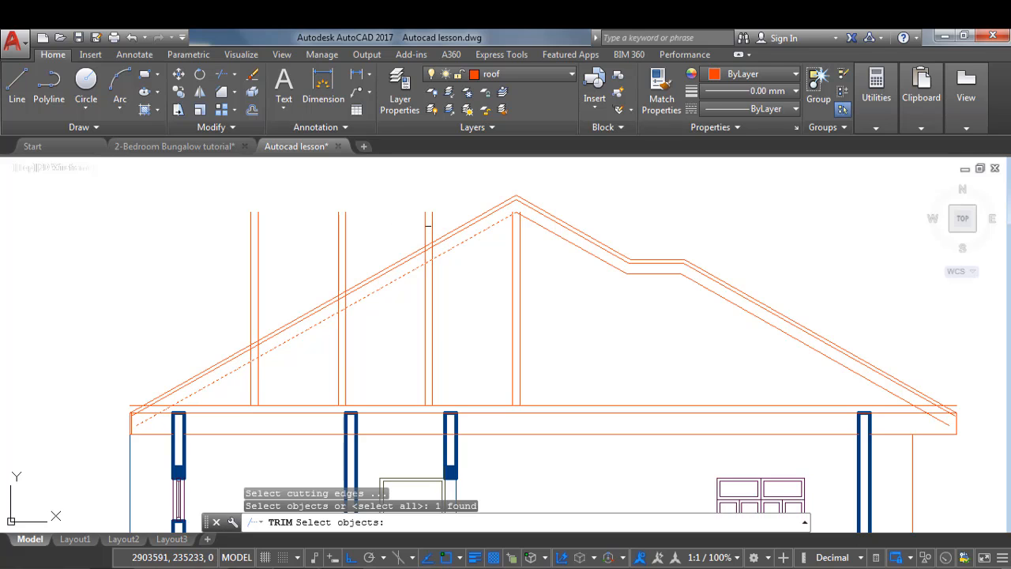
key(Return)
click(440, 205)
click(255, 231)
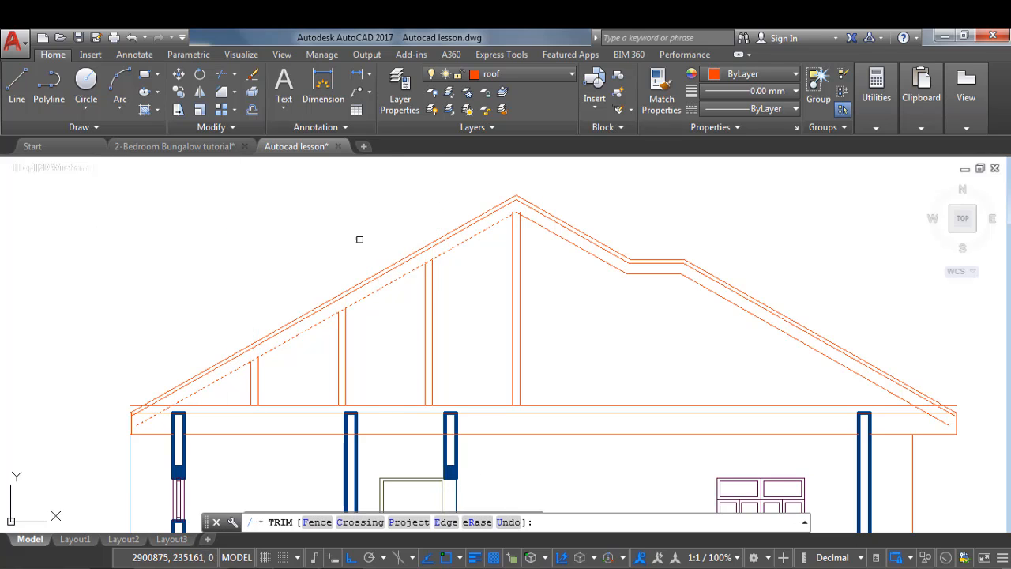
key(Return)
Draw a diagonal brace line from the lower left corner of the central post to the top right corner of the next post
click(16, 83)
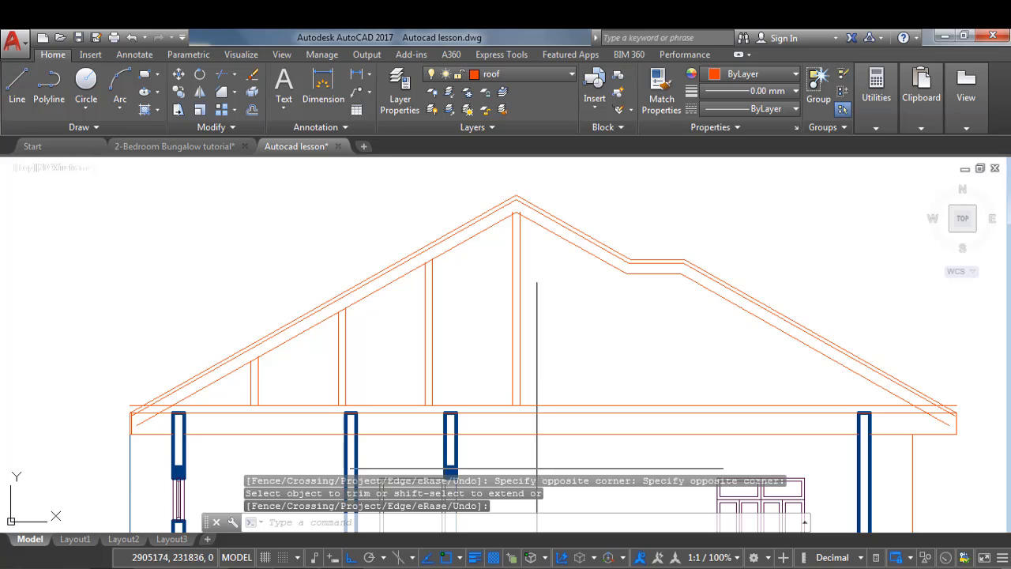
scroll(517, 371, up, 1)
click(514, 388)
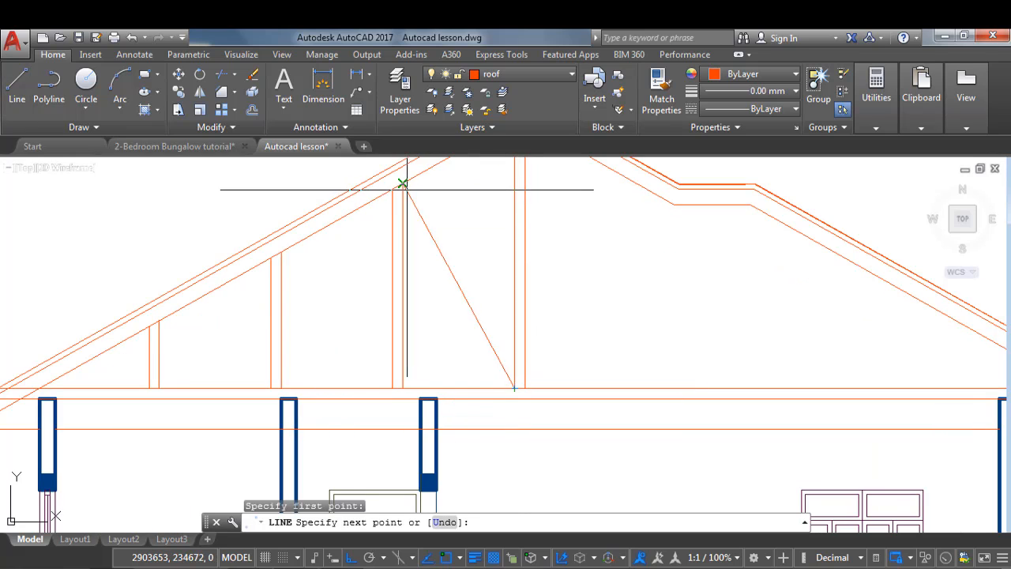
scroll(421, 352, down, 1)
scroll(401, 358, up, 2)
key(Return)
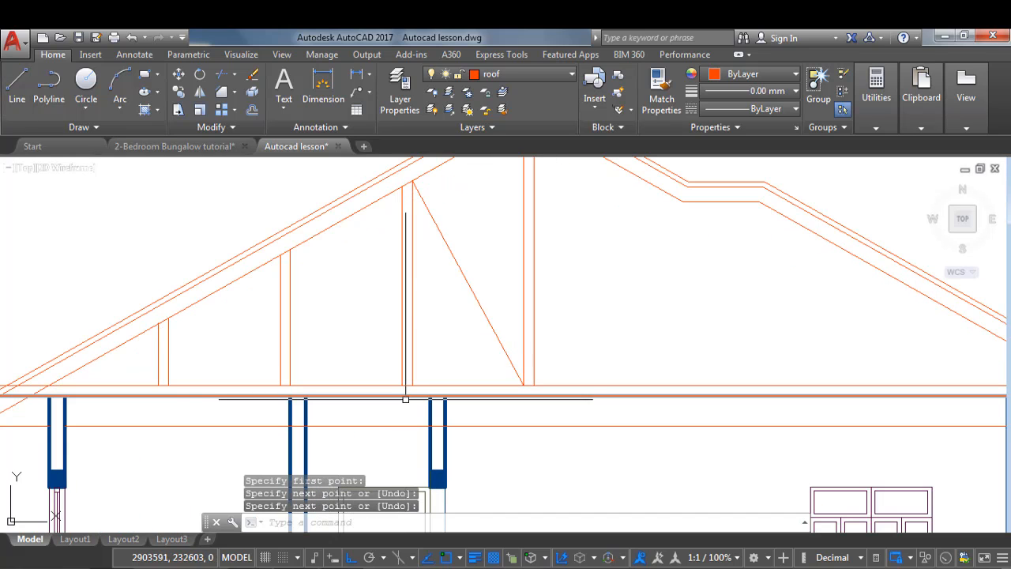
Draw a diagonal brace line from the lower left corner of the first copied post to the top right corner of the second
key(Return)
click(402, 386)
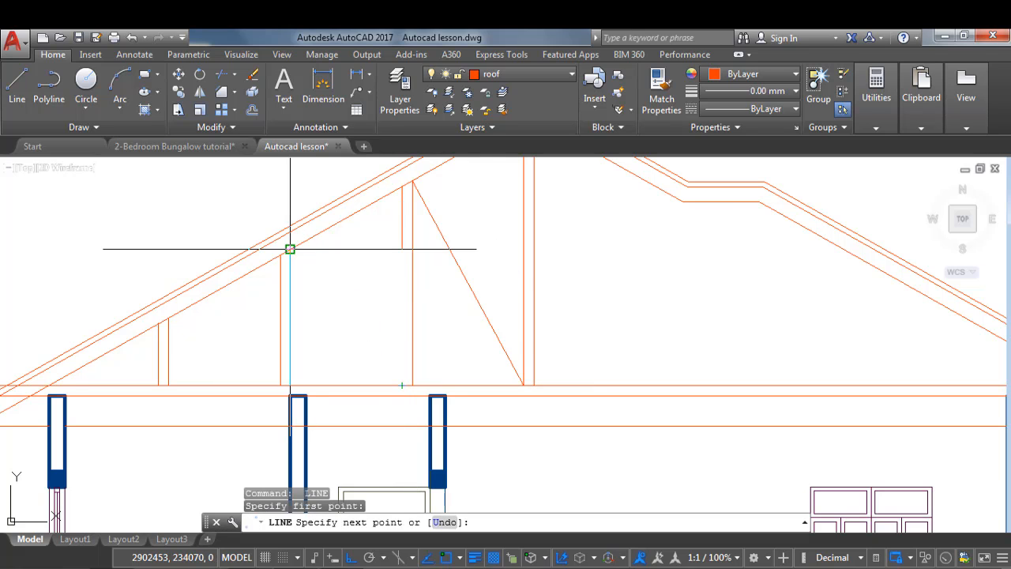
scroll(400, 343, down, 2)
scroll(301, 350, up, 2)
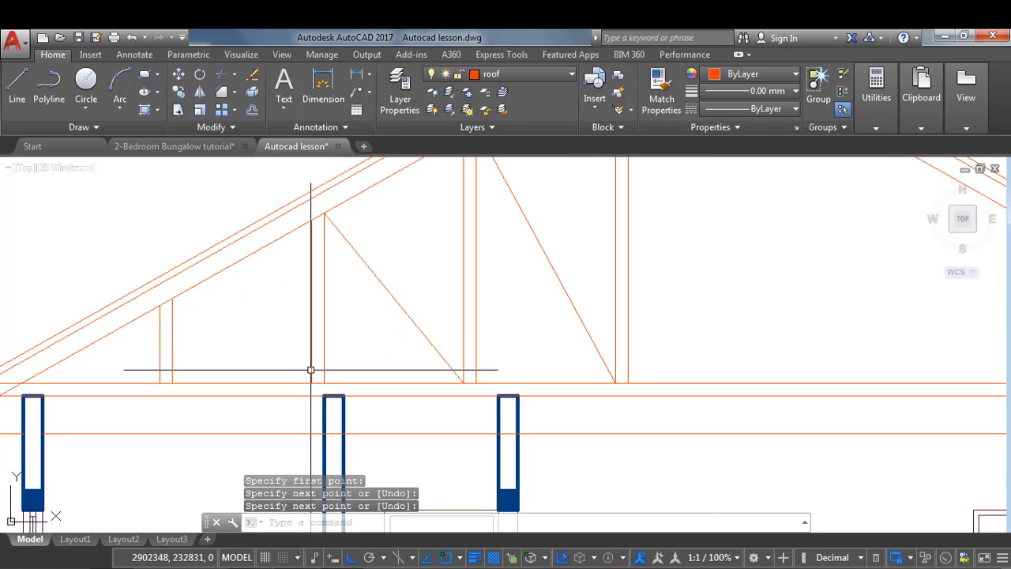
key(Return)
Draw a diagonal brace line from the lower left corner of the second copied post to the top right corner of the outermost post
key(Return)
click(311, 384)
click(172, 297)
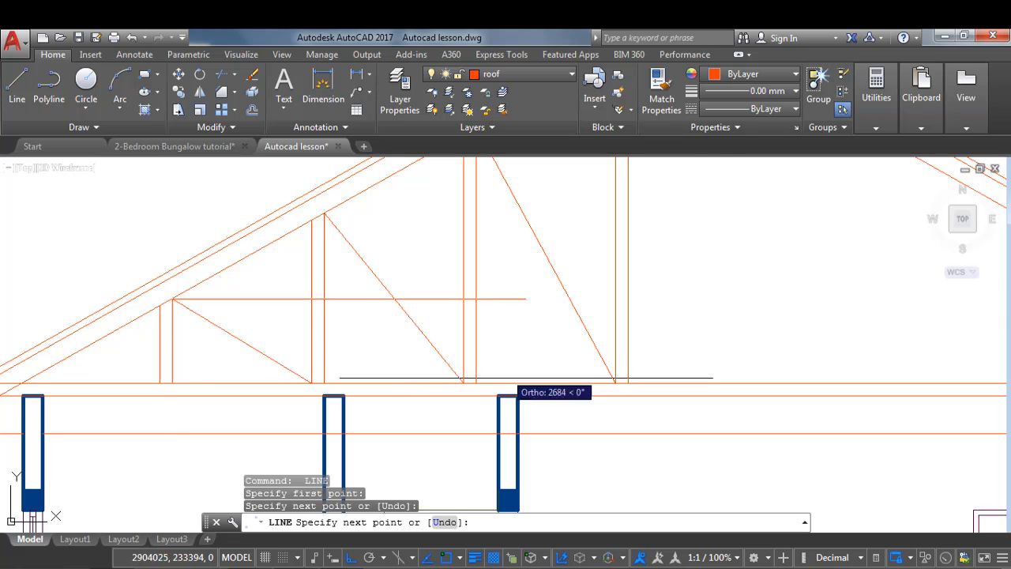
scroll(541, 371, down, 3)
key(Return)
scroll(443, 343, up, 2)
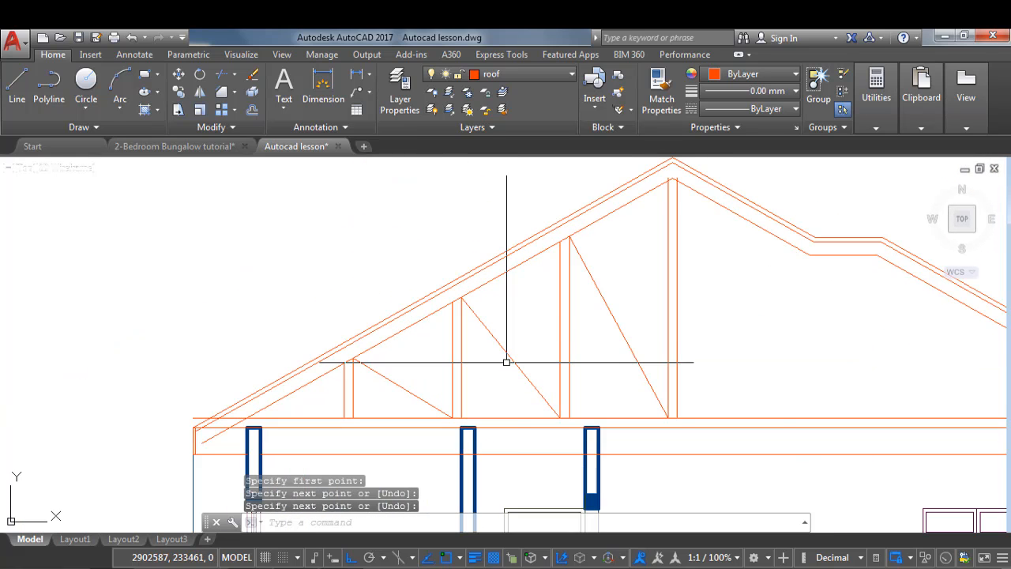
Trim the loose lower end of the innermost roof slope line at the left eave back to the wall-top line
scroll(591, 372, down, 2)
scroll(339, 411, up, 5)
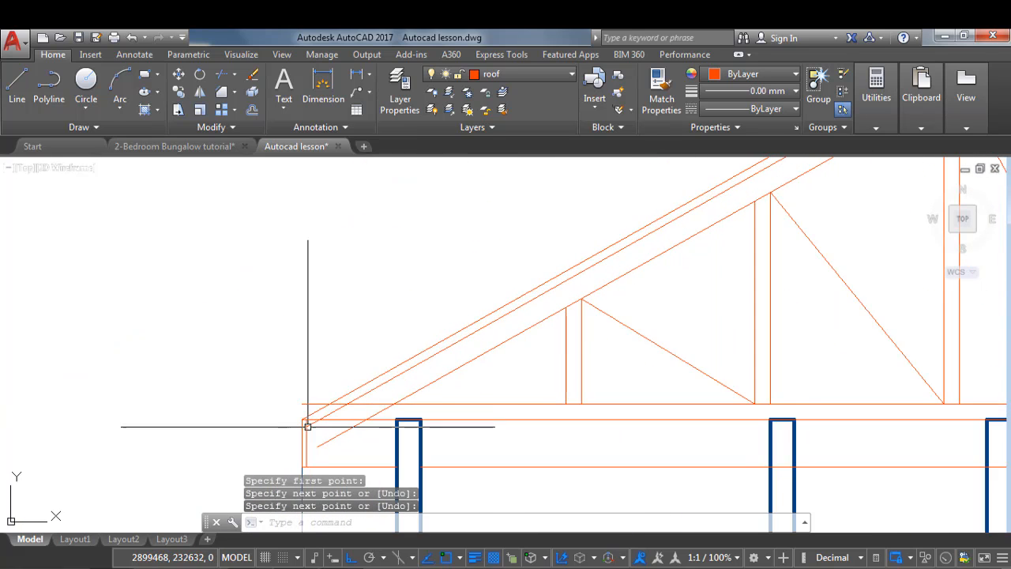
scroll(181, 276, down, 2)
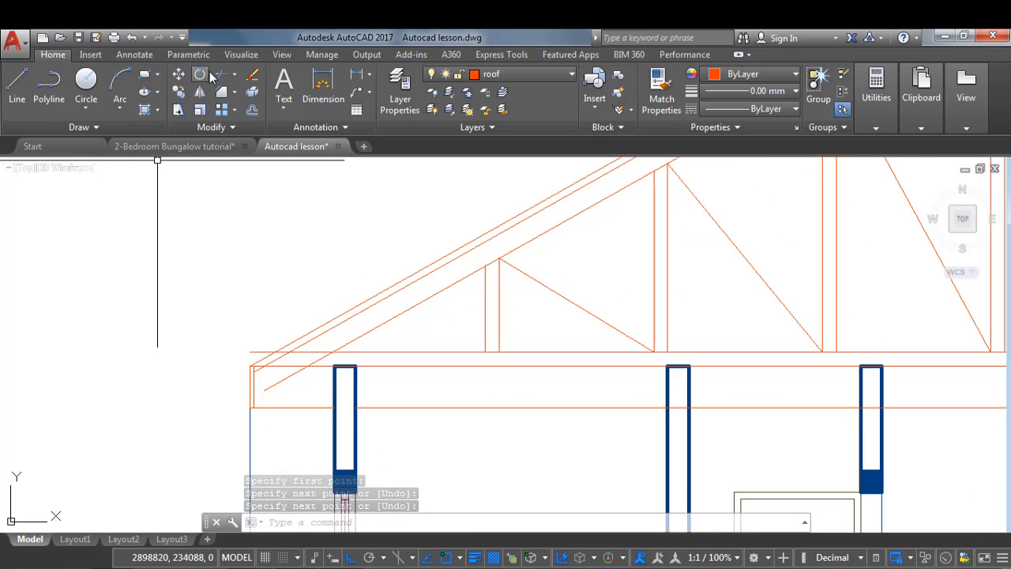
click(234, 75)
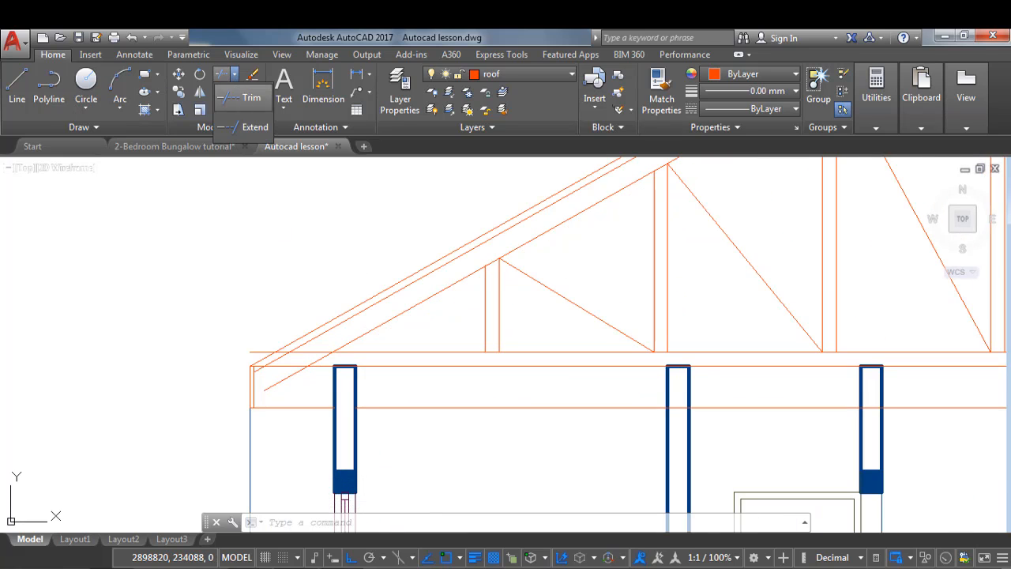
click(244, 97)
key(Return)
scroll(285, 380, up, 2)
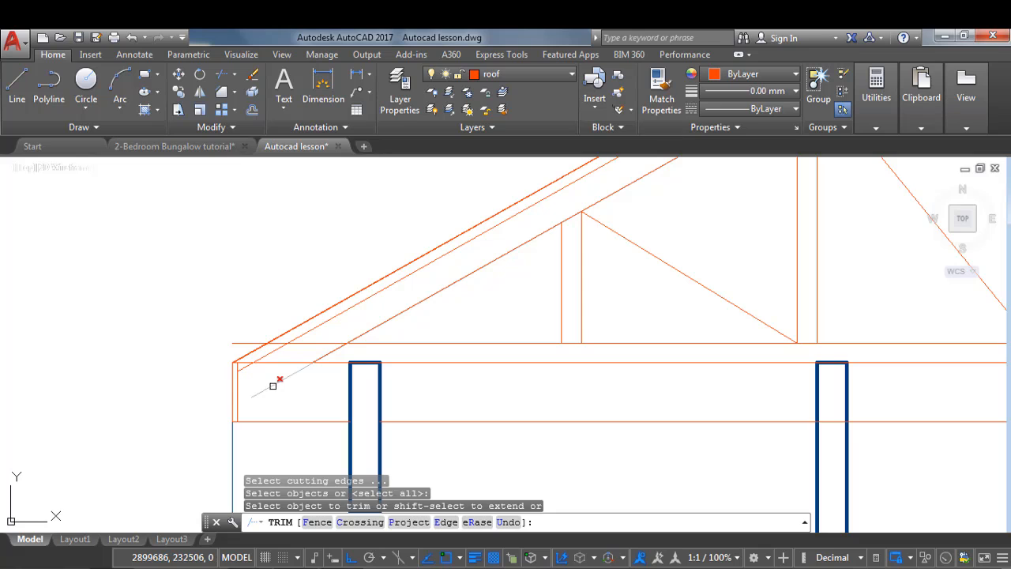
scroll(264, 384, down, 1)
key(Escape)
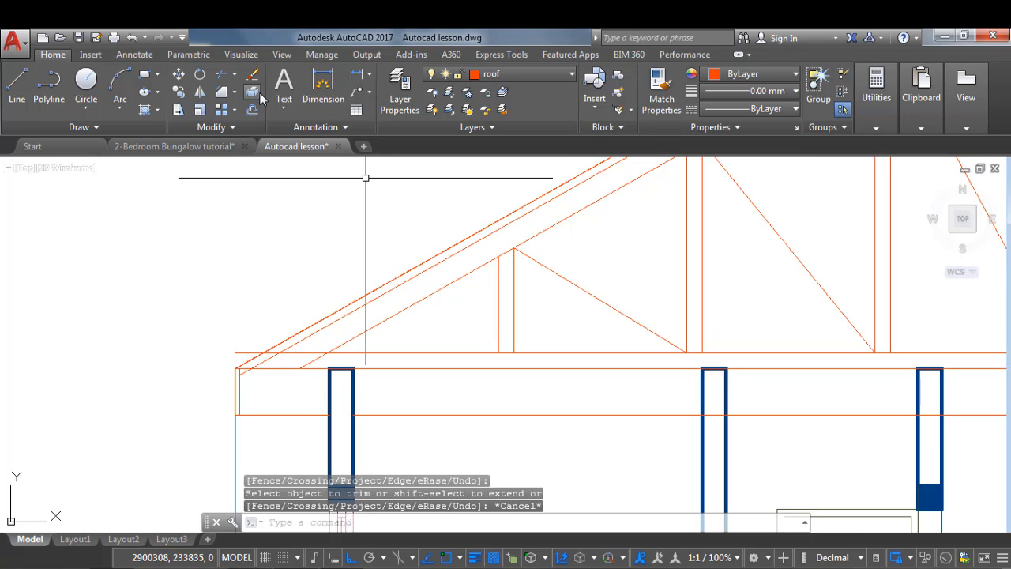
Extend the lower end of the innermost left roof slope line to the inner vertical line of the eave fascia
click(235, 76)
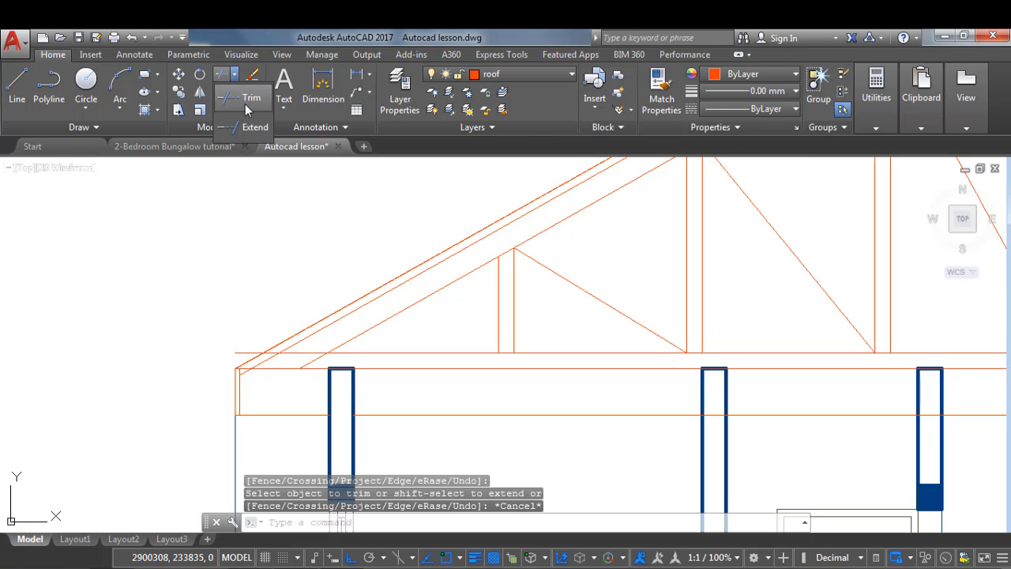
click(251, 128)
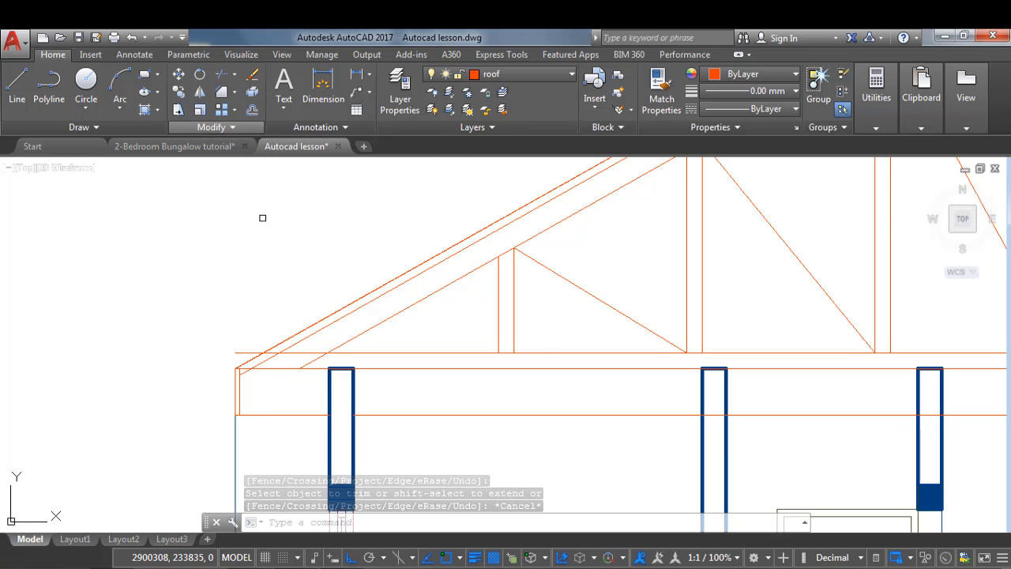
key(Return)
click(315, 364)
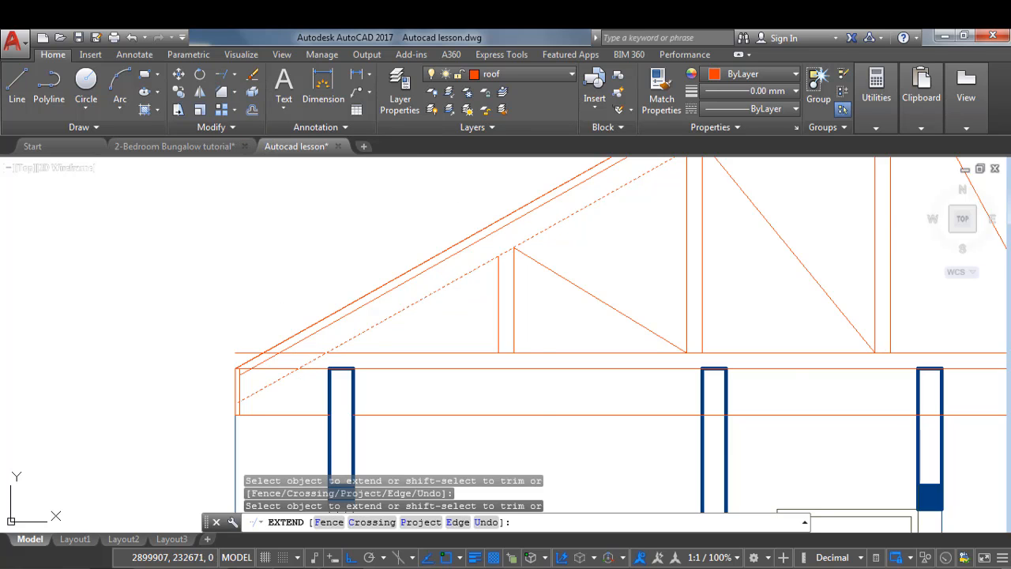
key(Escape)
scroll(164, 409, down, 1)
scroll(330, 332, up, 1)
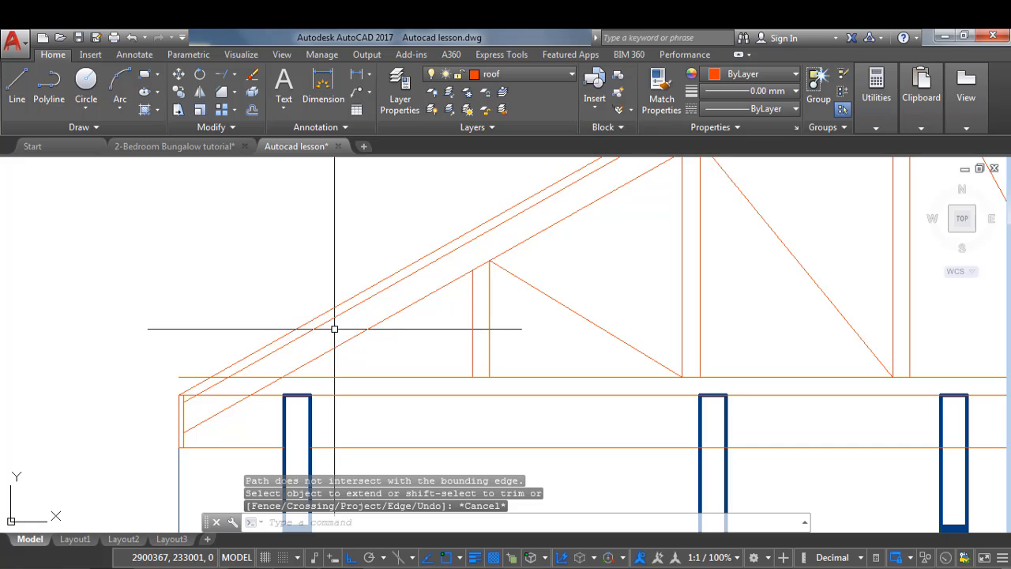
scroll(334, 326, down, 3)
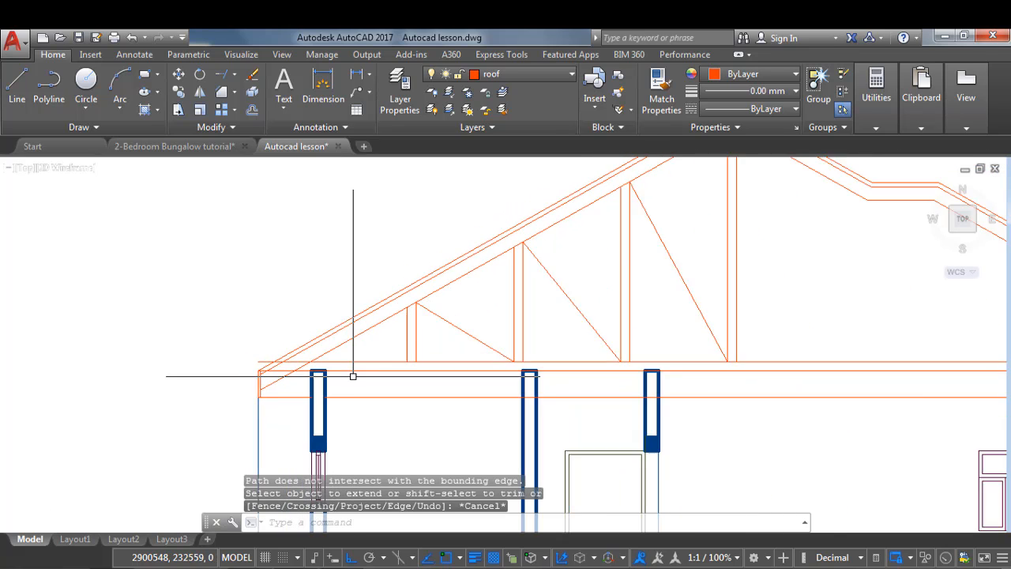
scroll(310, 323, up, 1)
scroll(310, 323, up, 3)
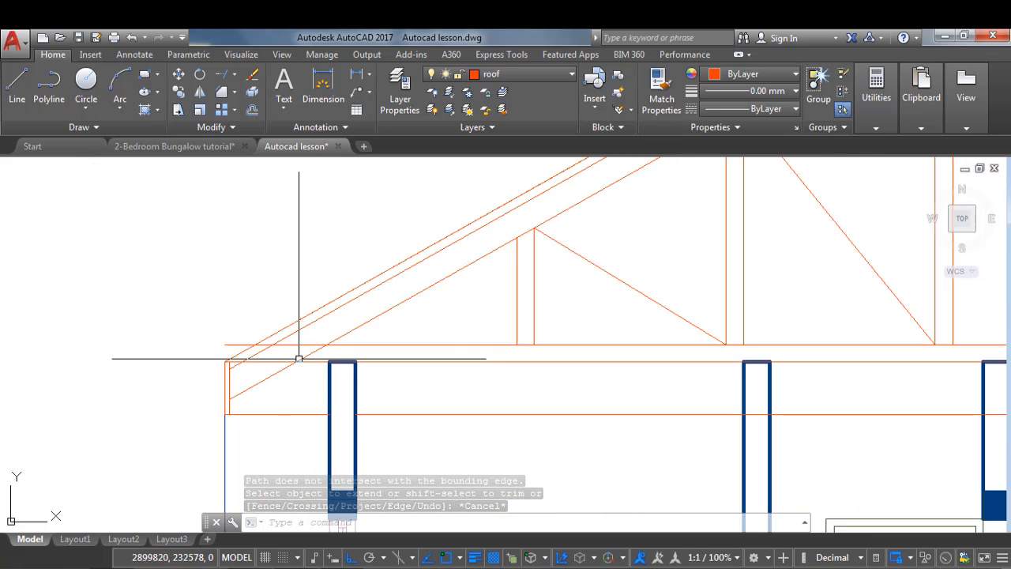
scroll(209, 361, down, 1)
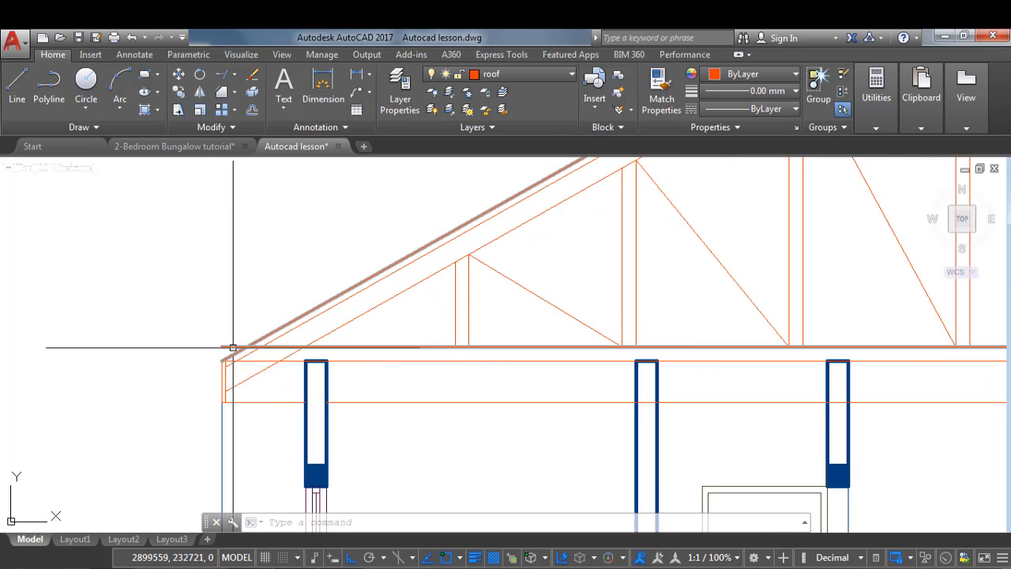
scroll(229, 346, up, 1)
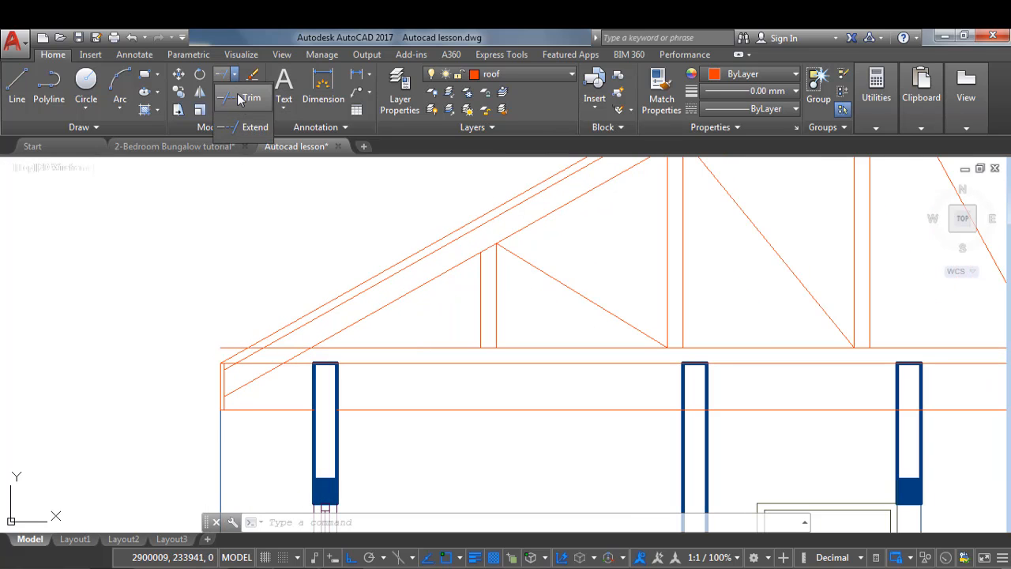
Trim the two horizontal wall-top lines at the left eave where they cross the band between the middle and innermost roof slope lines
click(247, 101)
scroll(295, 351, up, 1)
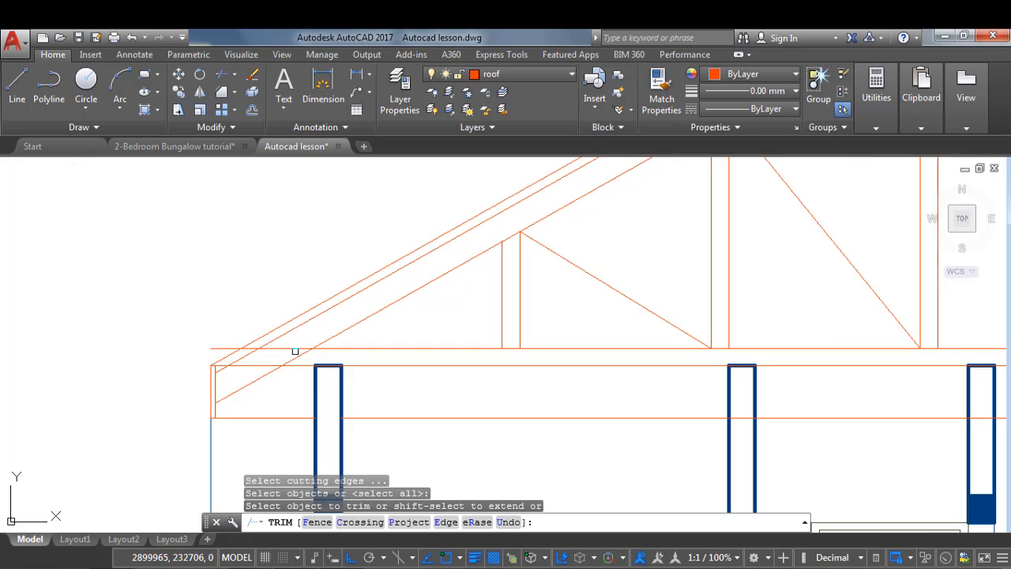
scroll(301, 364, down, 3)
scroll(304, 360, up, 1)
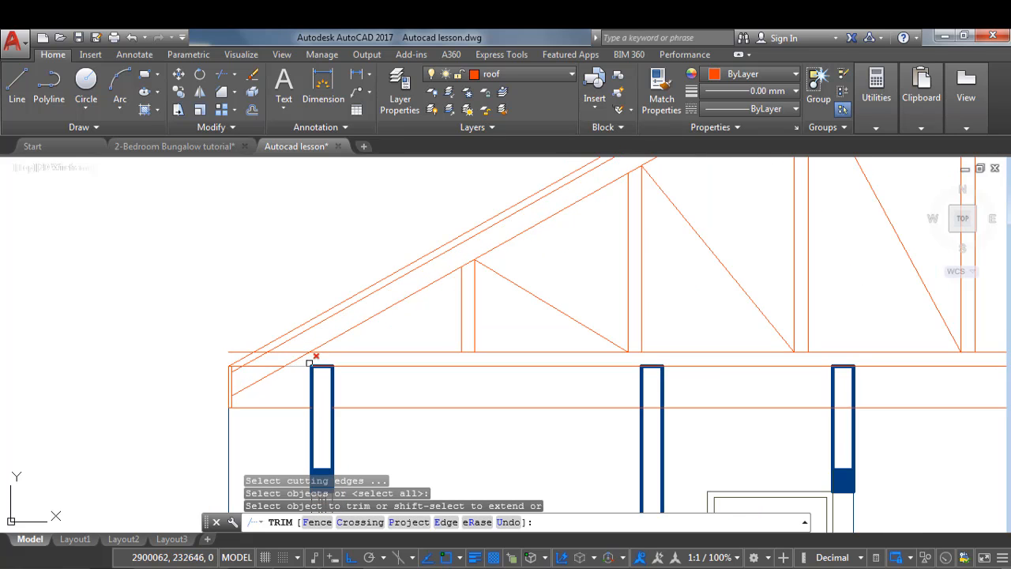
key(Return)
scroll(270, 364, up, 1)
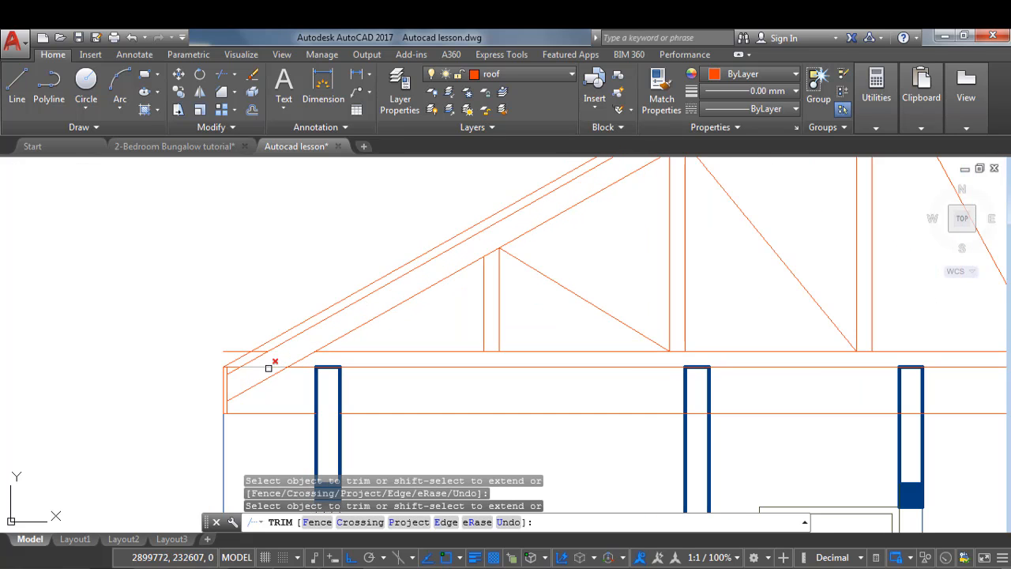
scroll(235, 365, up, 2)
key(Escape)
Erase the two leftover horizontal line pieces at the tip of the left eave
click(232, 341)
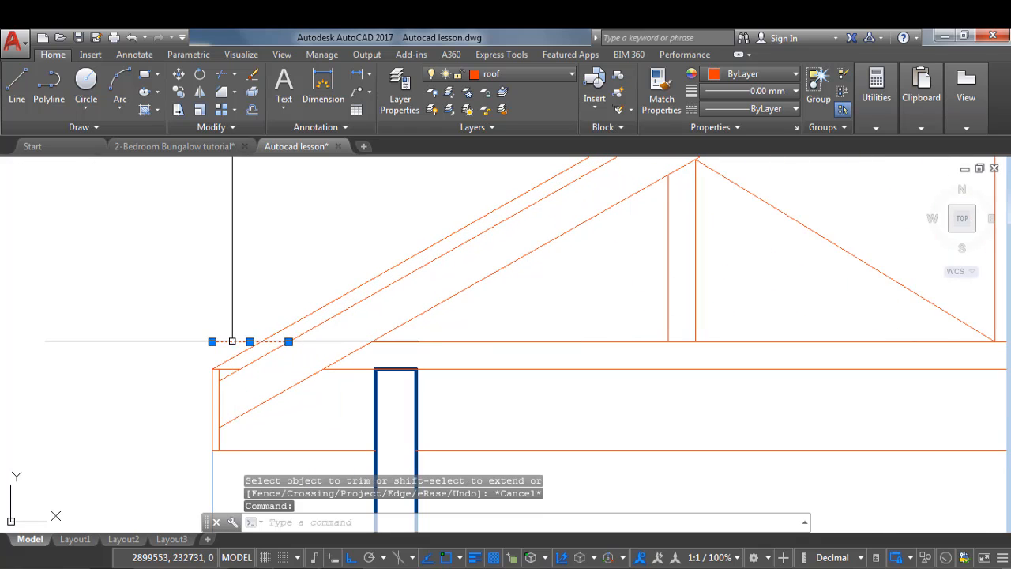
click(229, 367)
key(Delete)
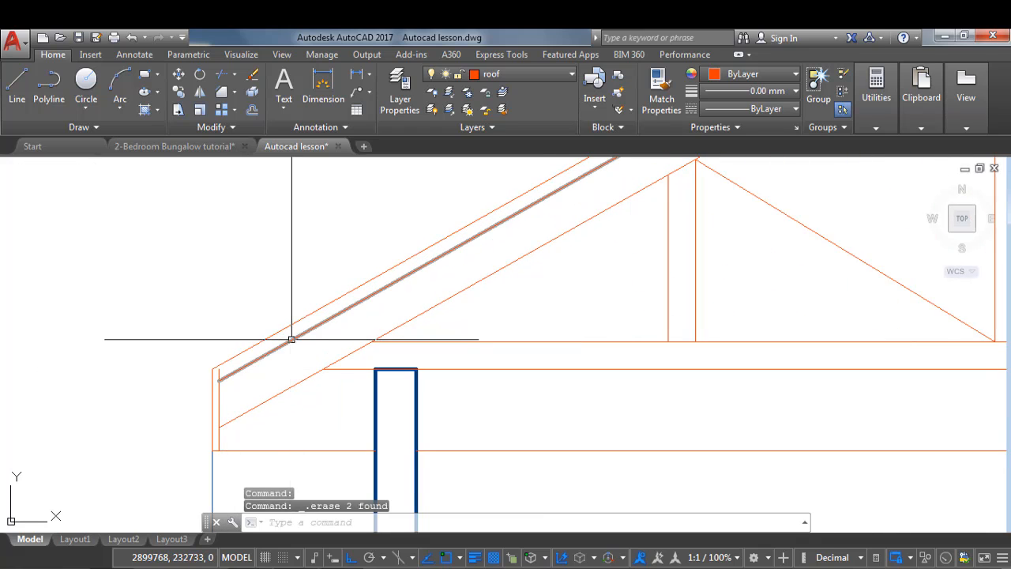
scroll(236, 365, down, 1)
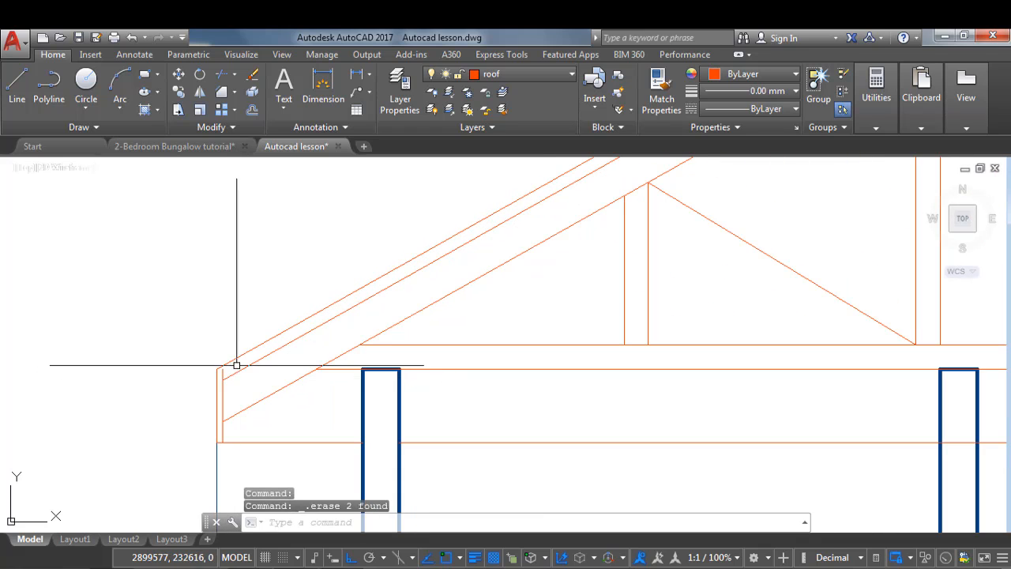
Extend the inner vertical line of the left eave fascia up to the outermost roof slope line
click(235, 74)
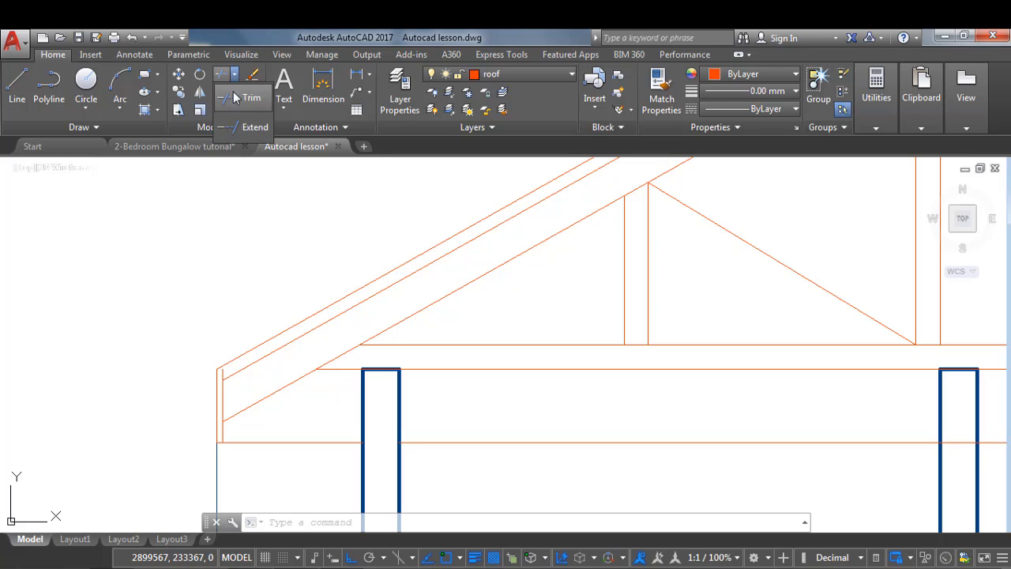
click(237, 131)
scroll(224, 379, up, 1)
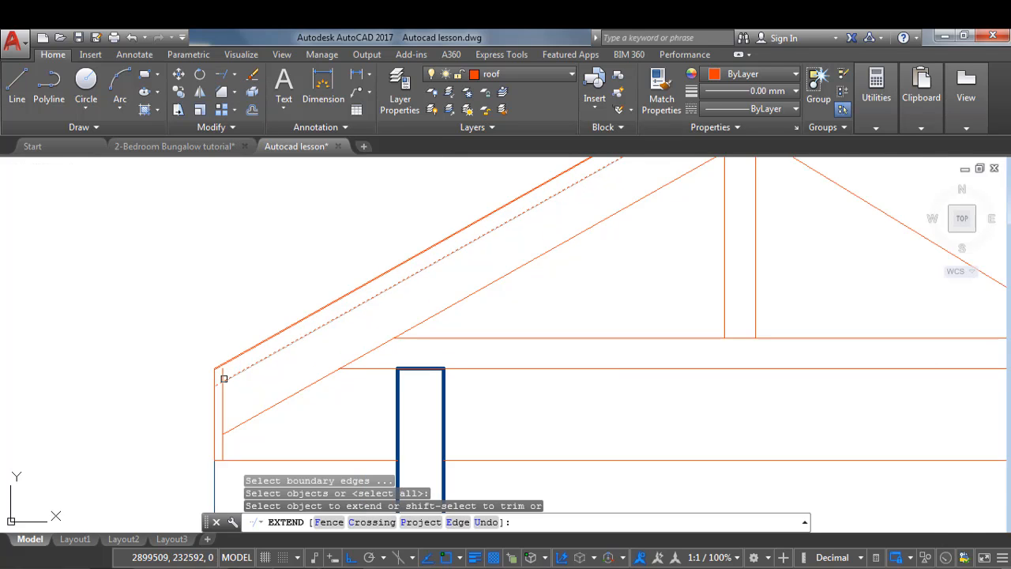
scroll(224, 379, up, 1)
click(223, 375)
scroll(228, 341, down, 4)
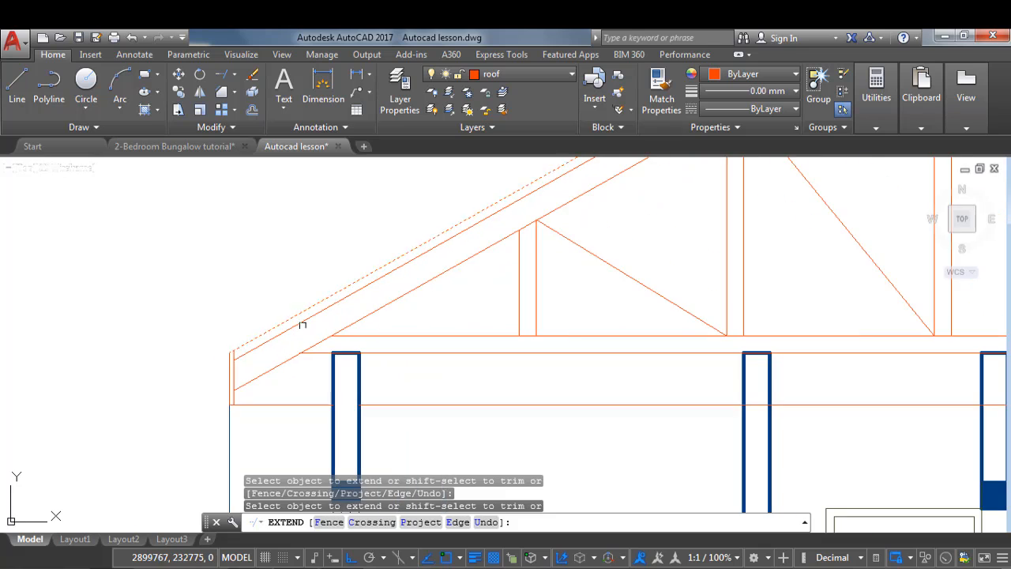
key(Escape)
Draw a short cross line from the middle roof slope line to the outermost one, just inside the left fascia
scroll(335, 314, down, 3)
scroll(324, 385, down, 3)
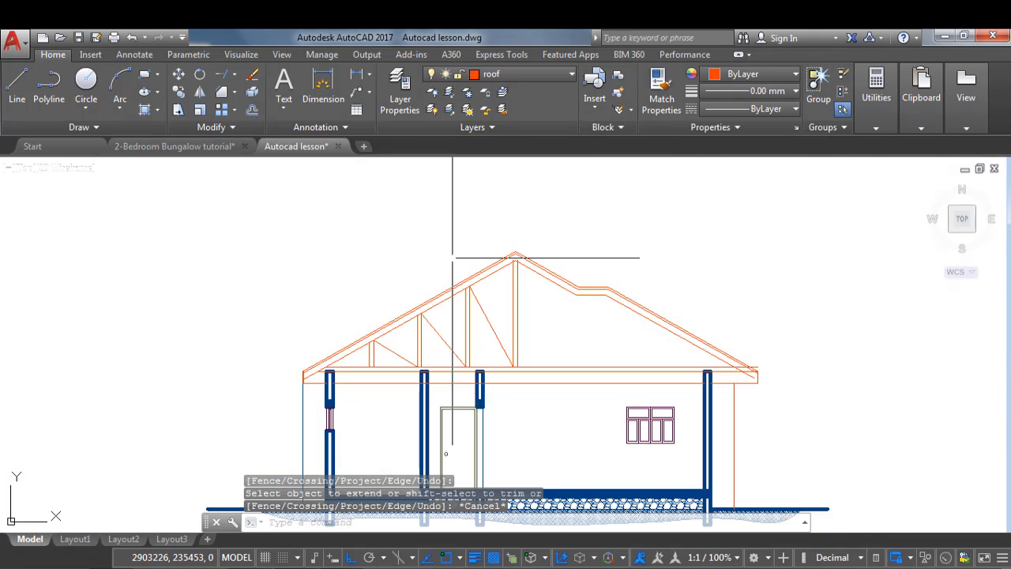
scroll(332, 399, up, 3)
scroll(229, 427, up, 2)
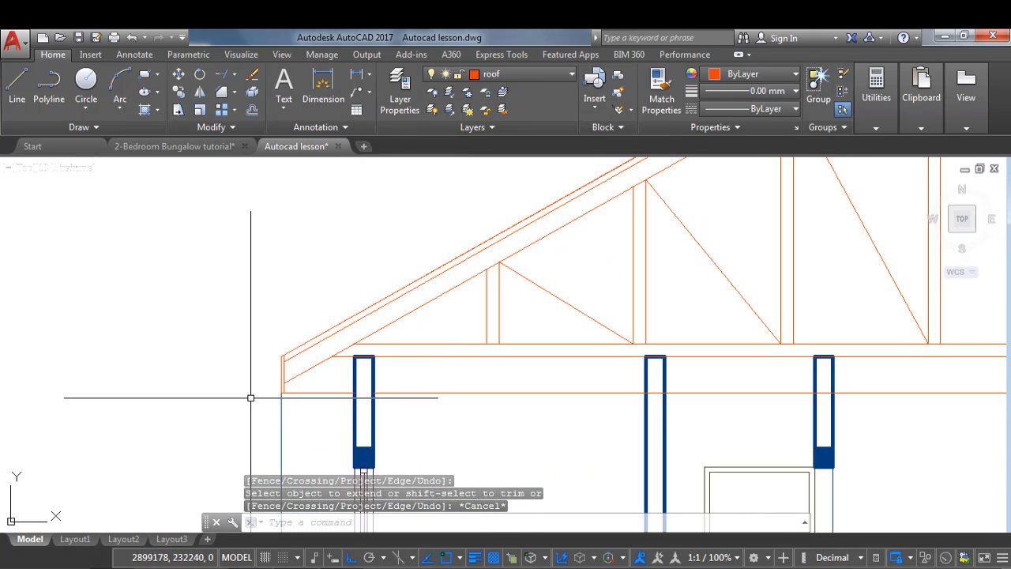
click(13, 102)
scroll(292, 339, up, 2)
scroll(300, 332, up, 2)
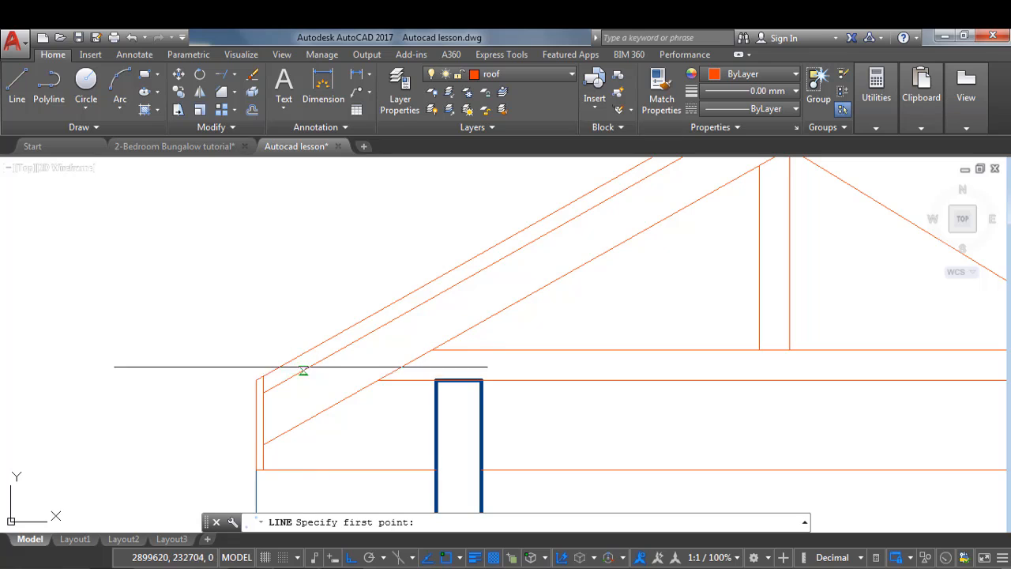
scroll(286, 381, up, 1)
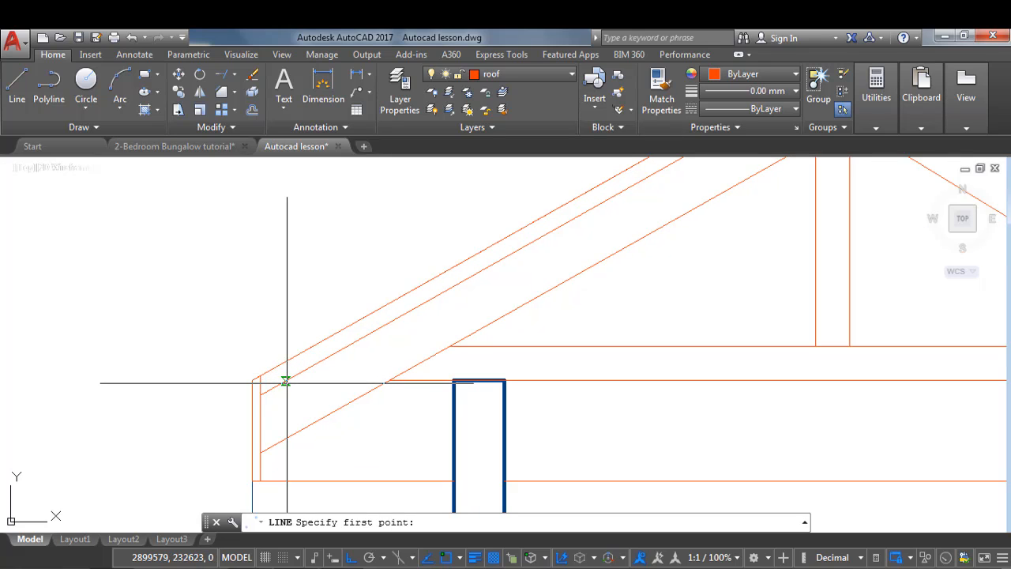
click(282, 383)
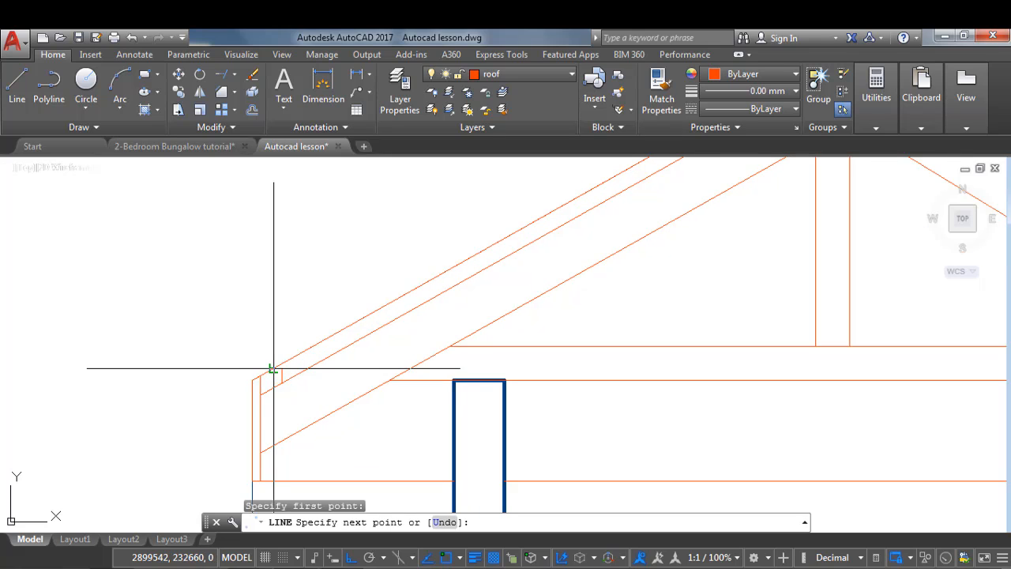
scroll(298, 380, up, 1)
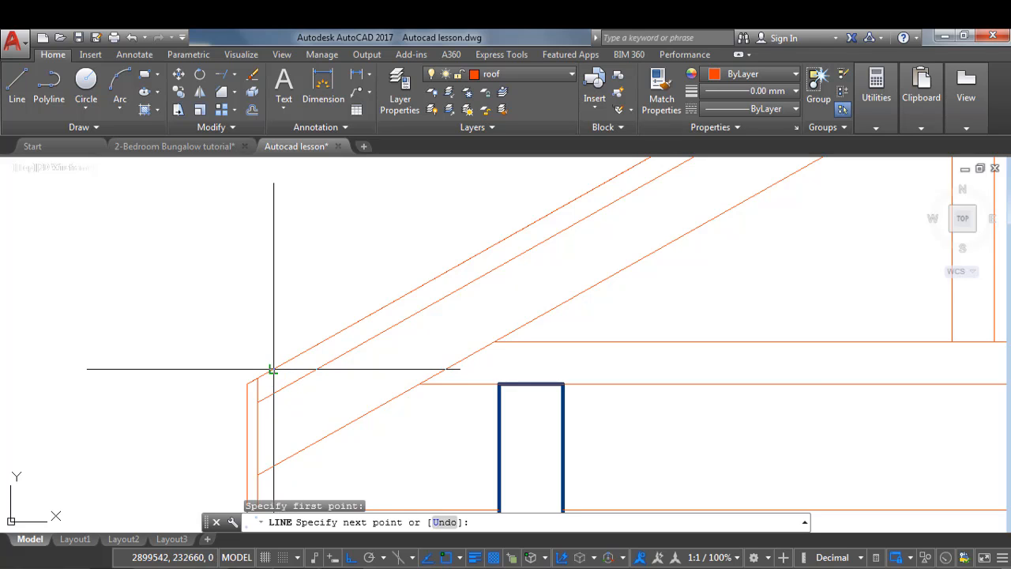
scroll(274, 368, down, 2)
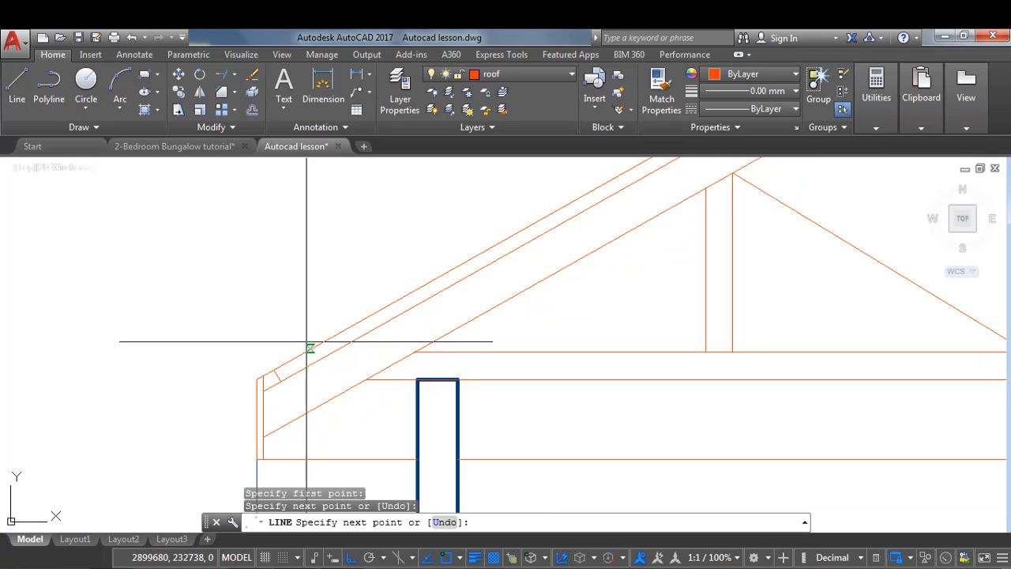
scroll(278, 356, up, 1)
scroll(277, 354, up, 1)
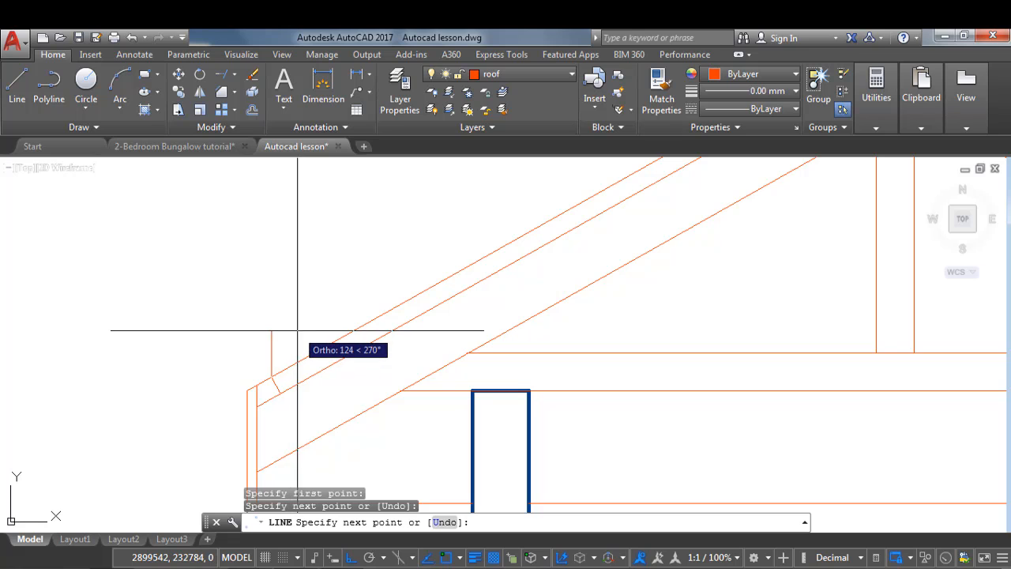
scroll(259, 335, down, 1)
scroll(258, 335, down, 3)
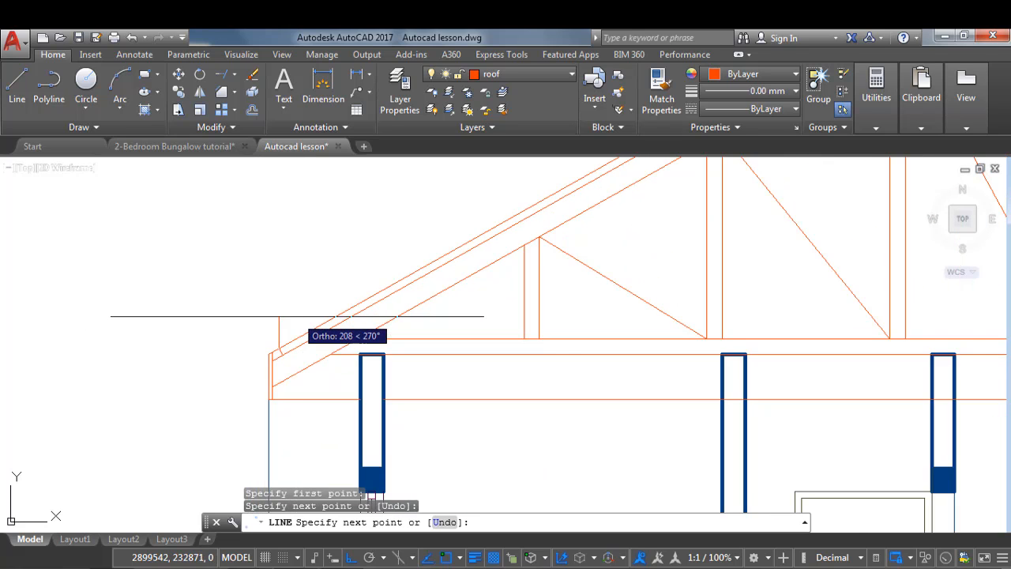
scroll(273, 337, up, 1)
scroll(274, 336, up, 4)
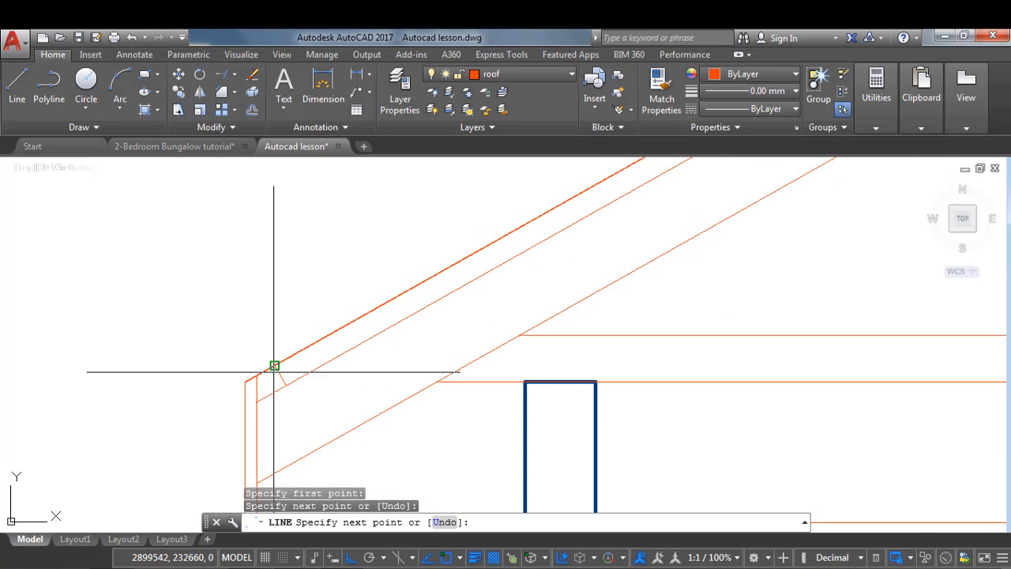
scroll(308, 320, down, 4)
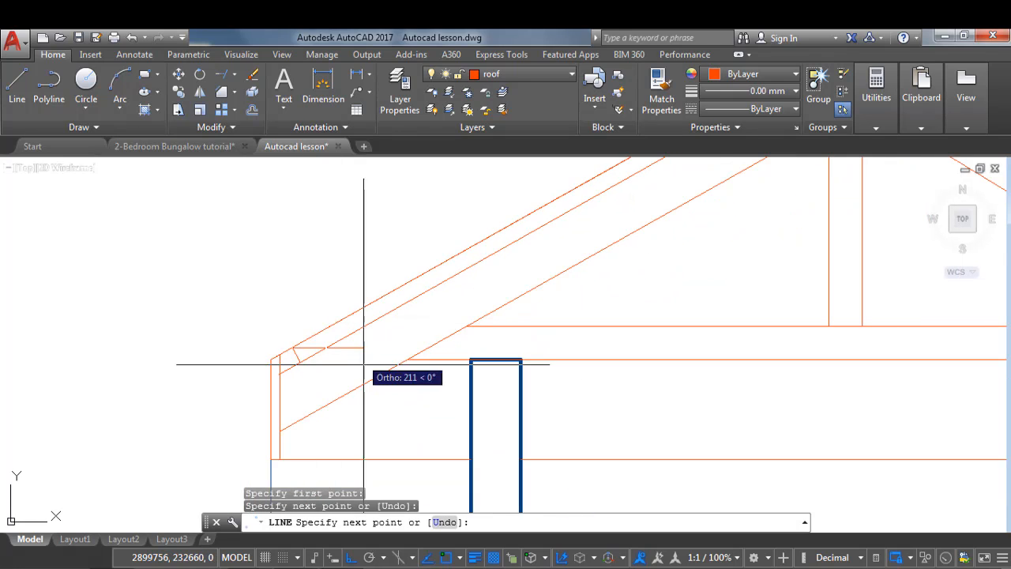
scroll(347, 372, up, 4)
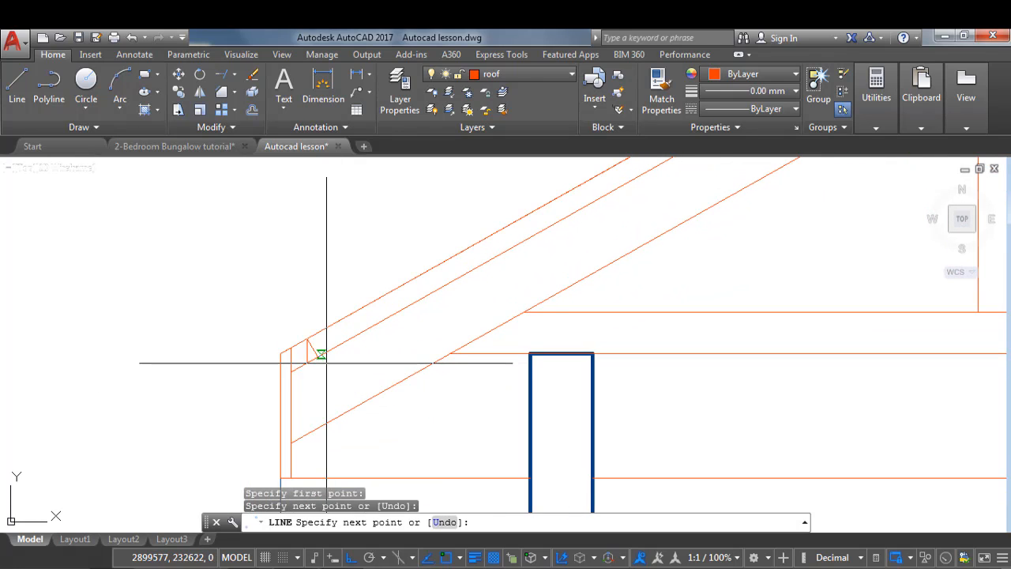
scroll(326, 362, up, 3)
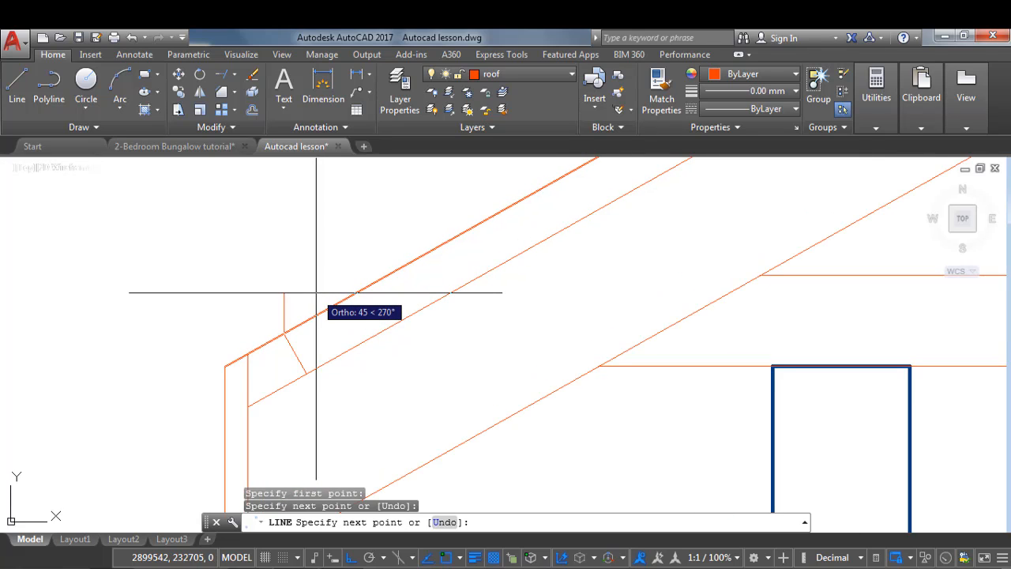
scroll(339, 302, up, 2)
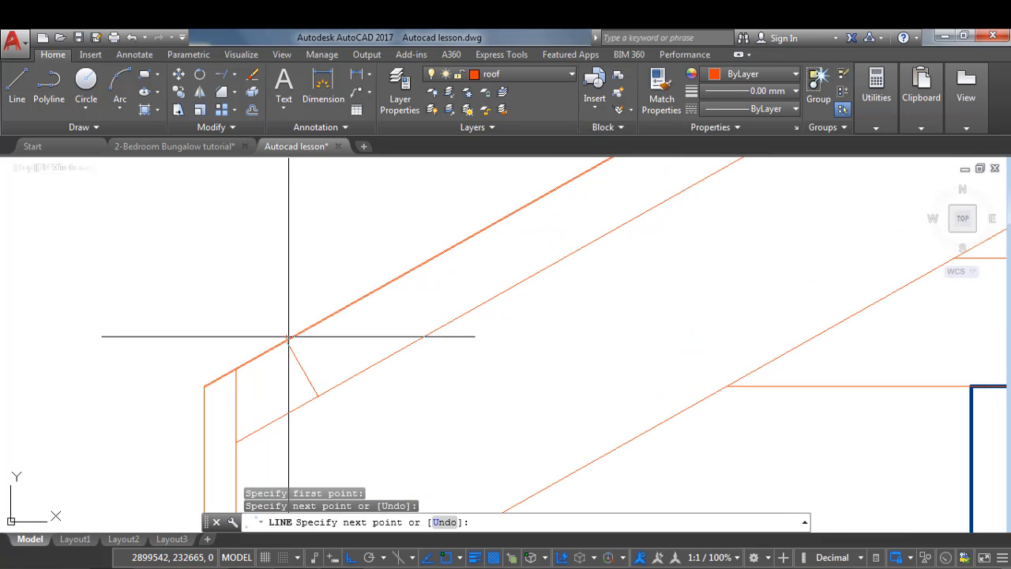
scroll(327, 398, down, 1)
scroll(349, 379, down, 2)
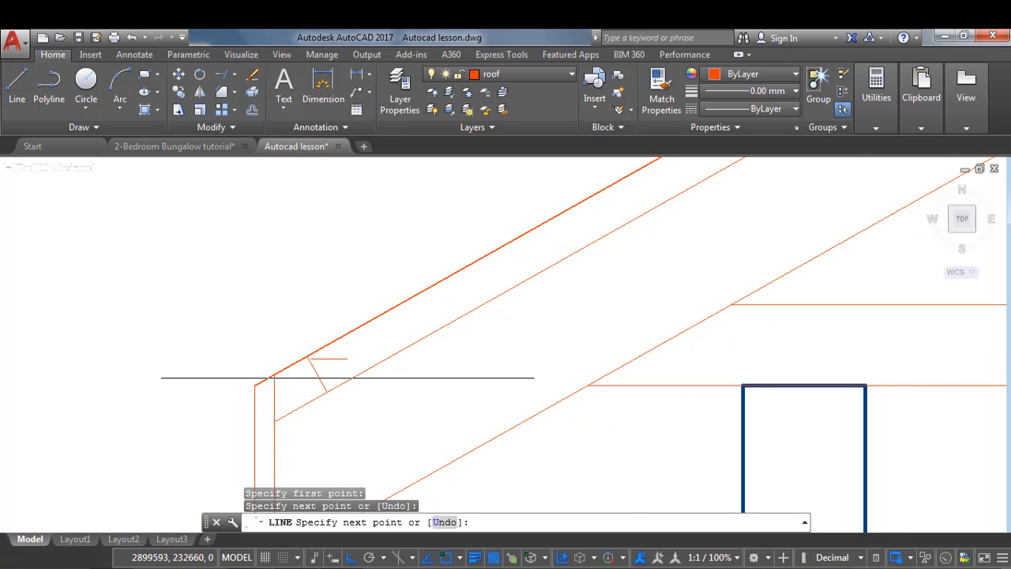
key(Escape)
Erase the short cross line between the two outer roof slope lines at the left eave
scroll(327, 372, up, 2)
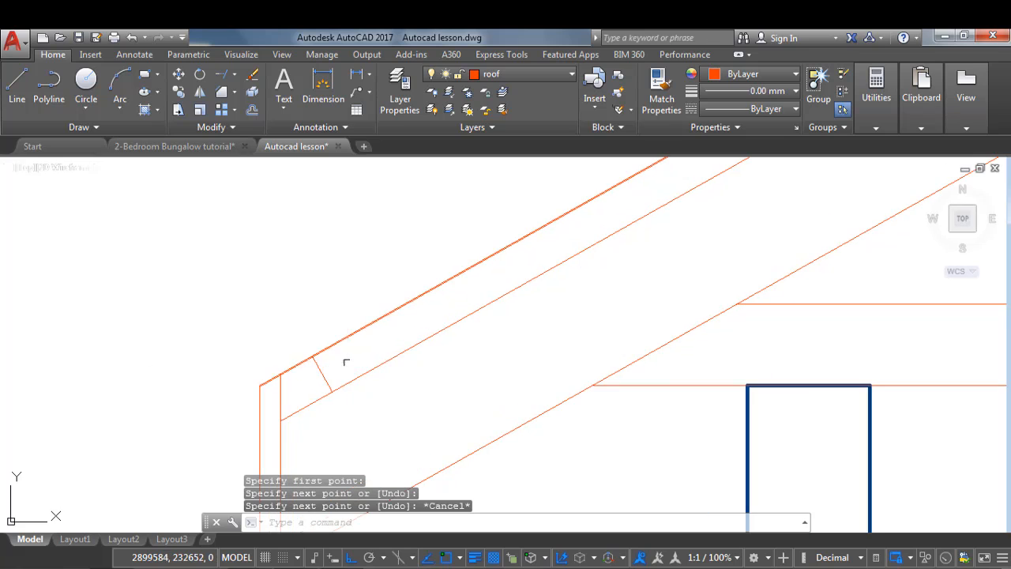
scroll(347, 436, down, 3)
scroll(350, 418, up, 2)
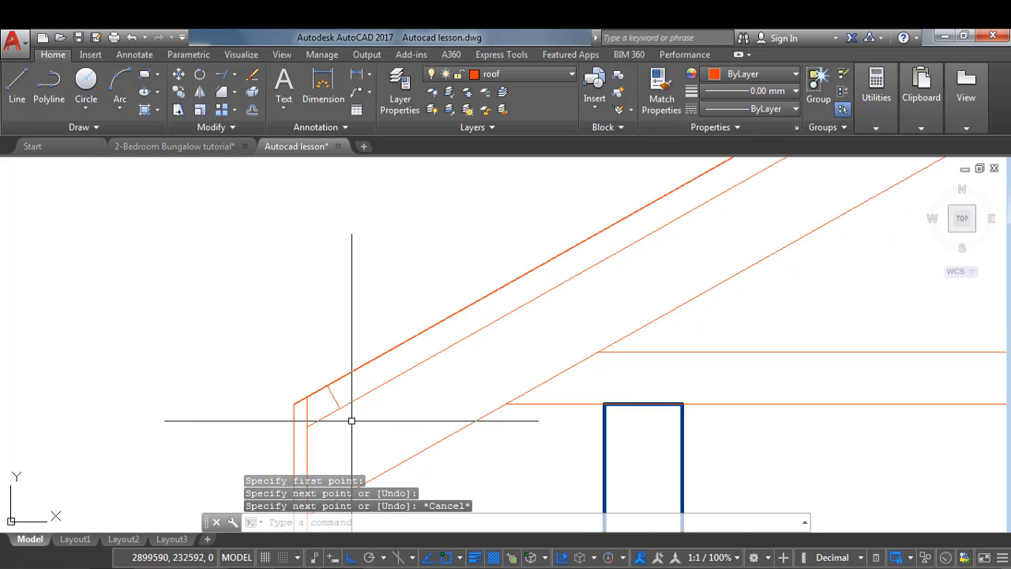
click(326, 391)
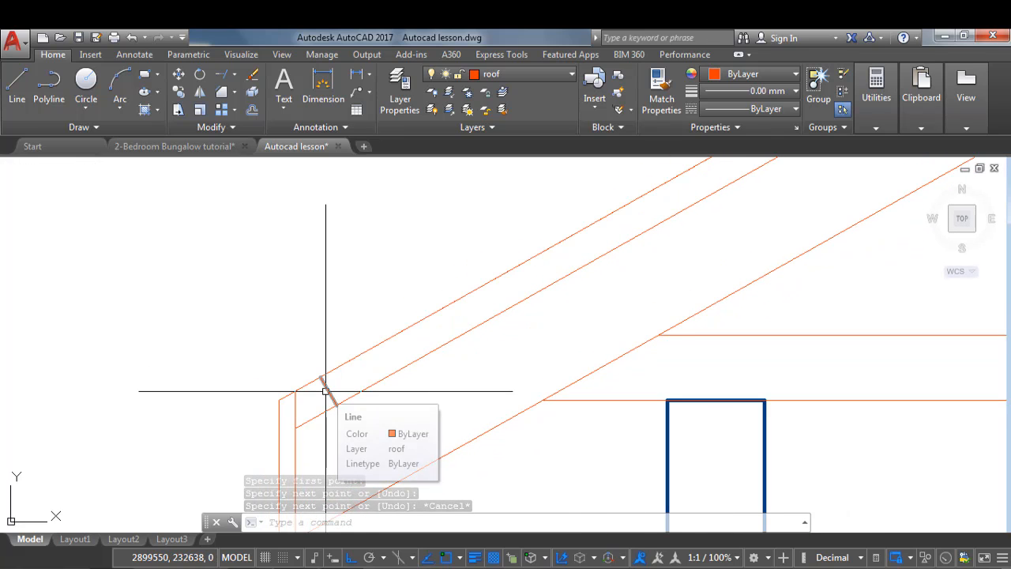
key(Delete)
scroll(327, 340, down, 2)
scroll(366, 459, down, 3)
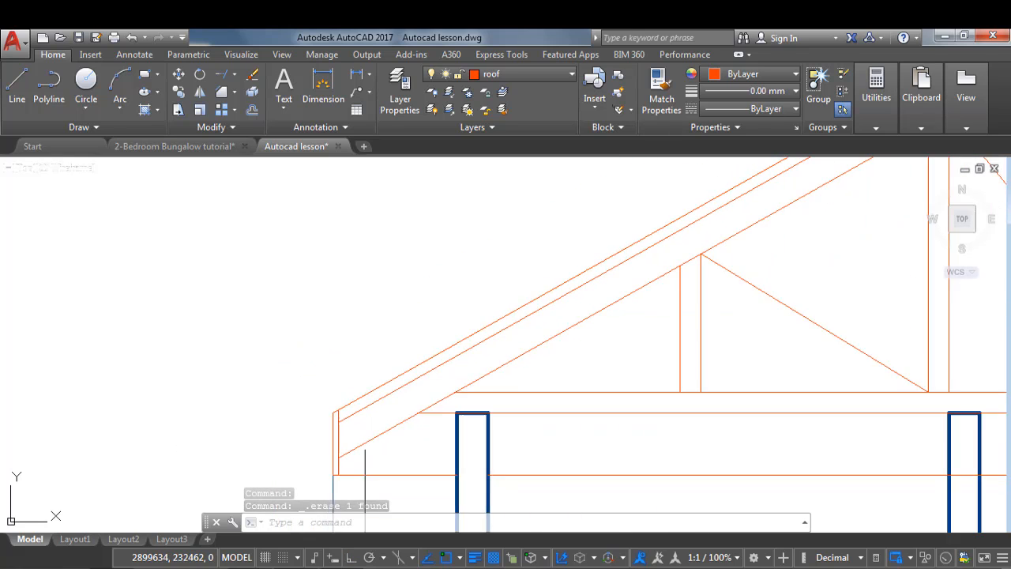
Draw a line locked to a 45° angle from the middle roof slope line near the left fascia, crossing the outermost slope line
scroll(413, 406, up, 2)
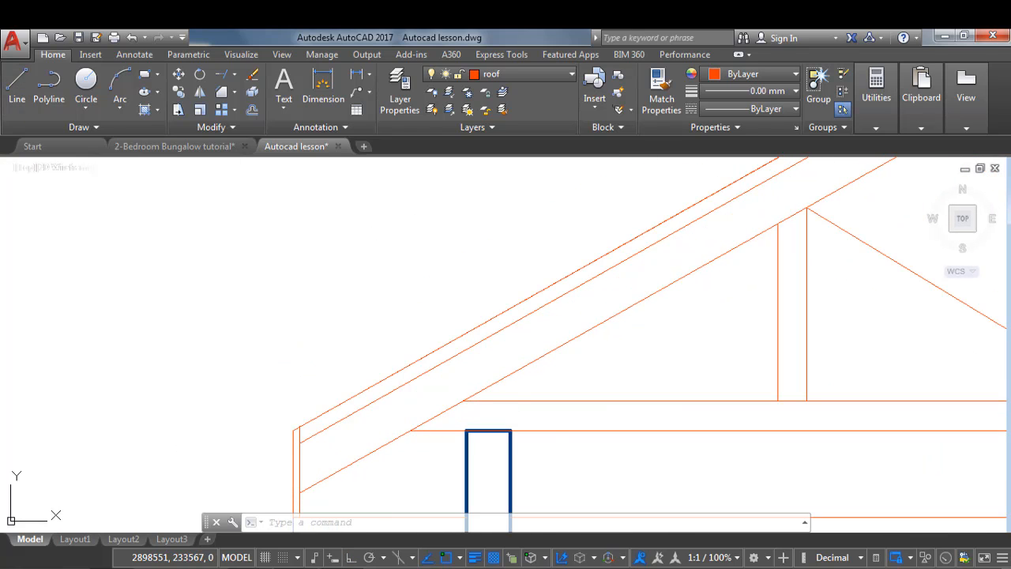
click(17, 83)
scroll(293, 422, up, 5)
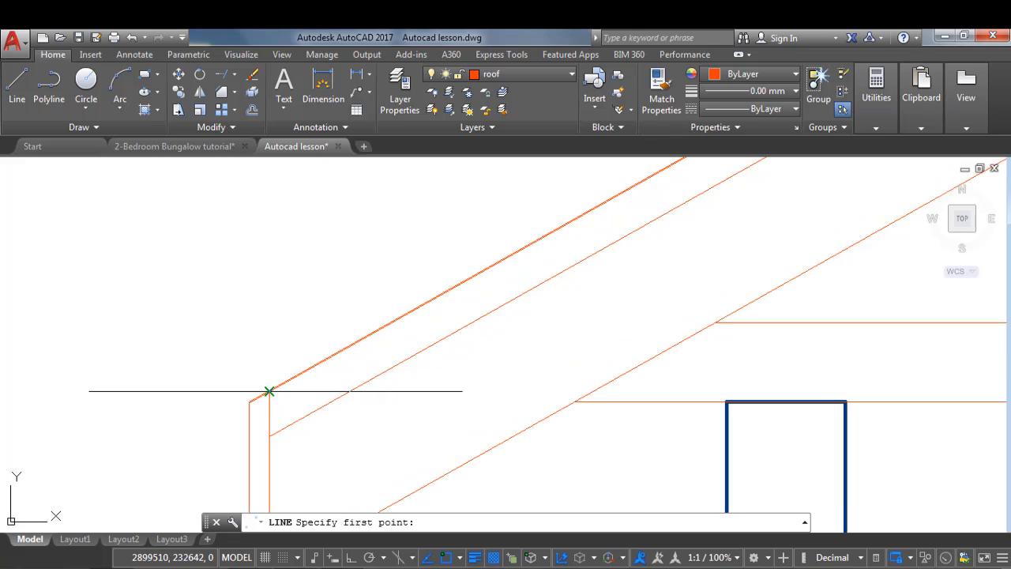
click(301, 418)
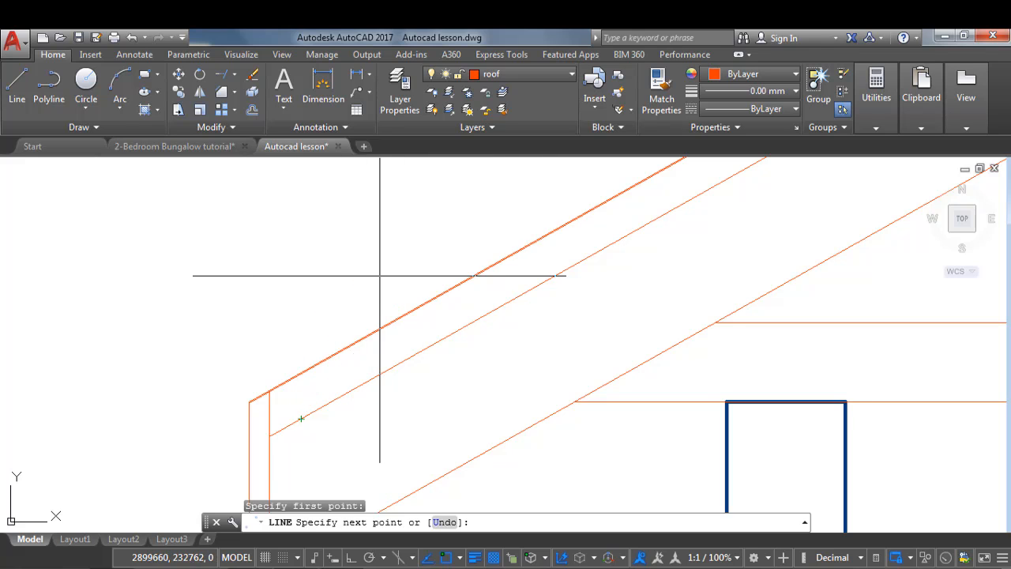
scroll(449, 289, down, 3)
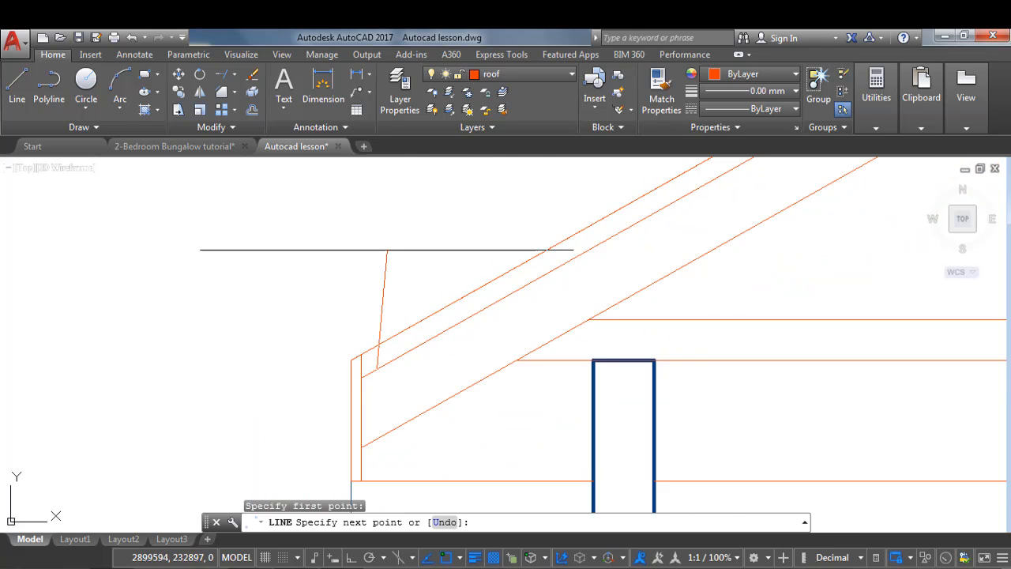
scroll(365, 342, up, 1)
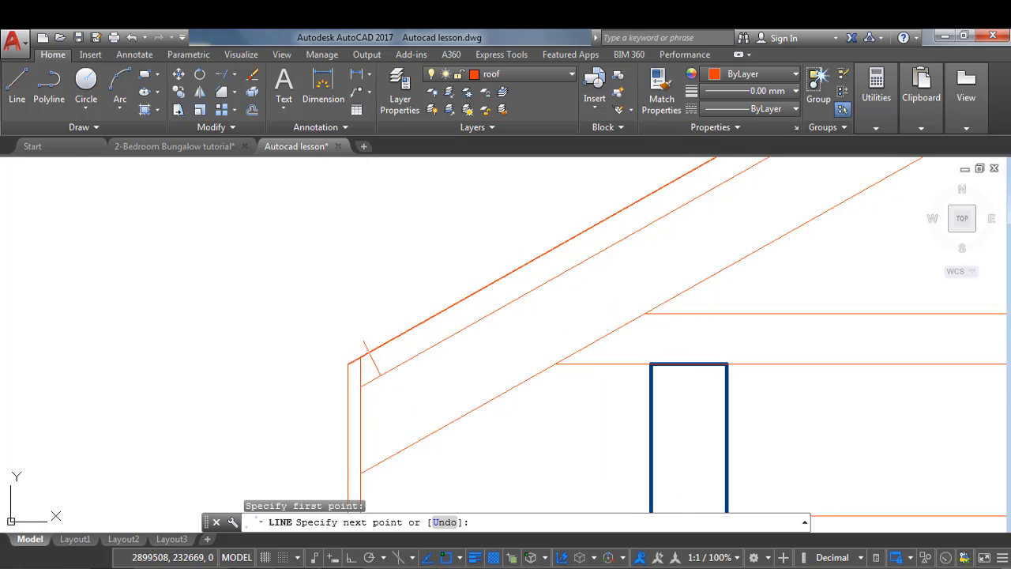
scroll(365, 342, up, 1)
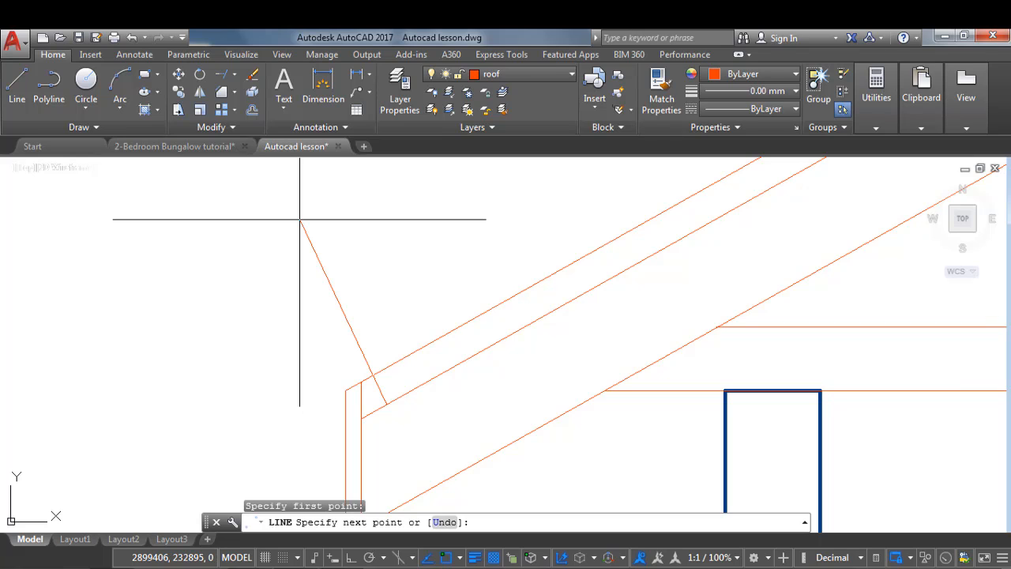
key(F8)
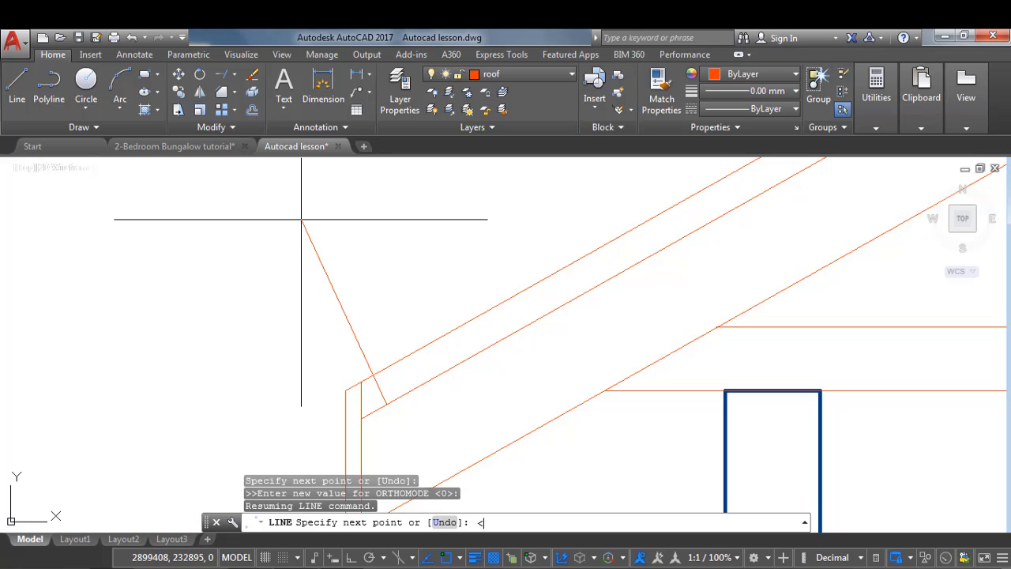
key(Return)
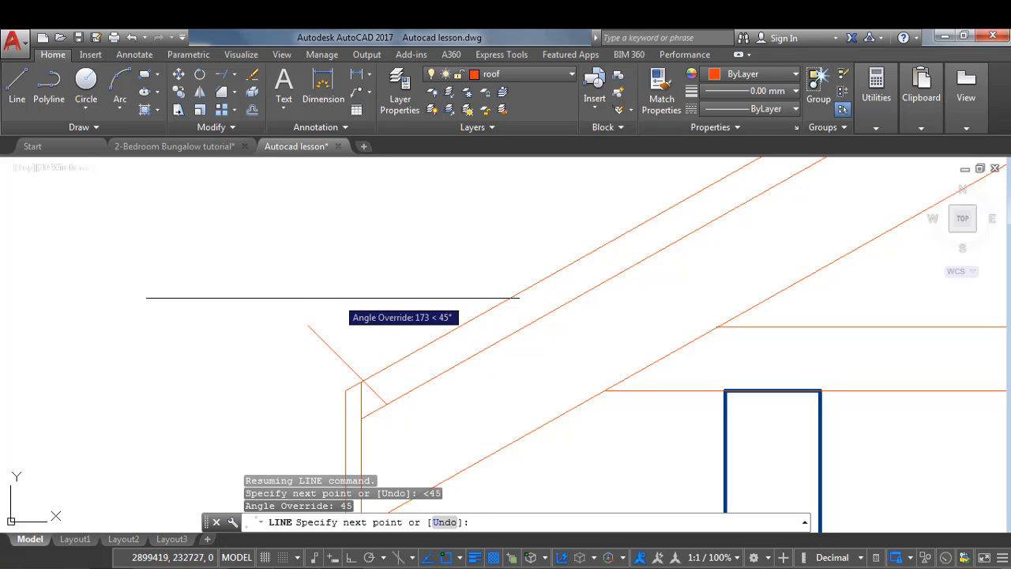
click(309, 287)
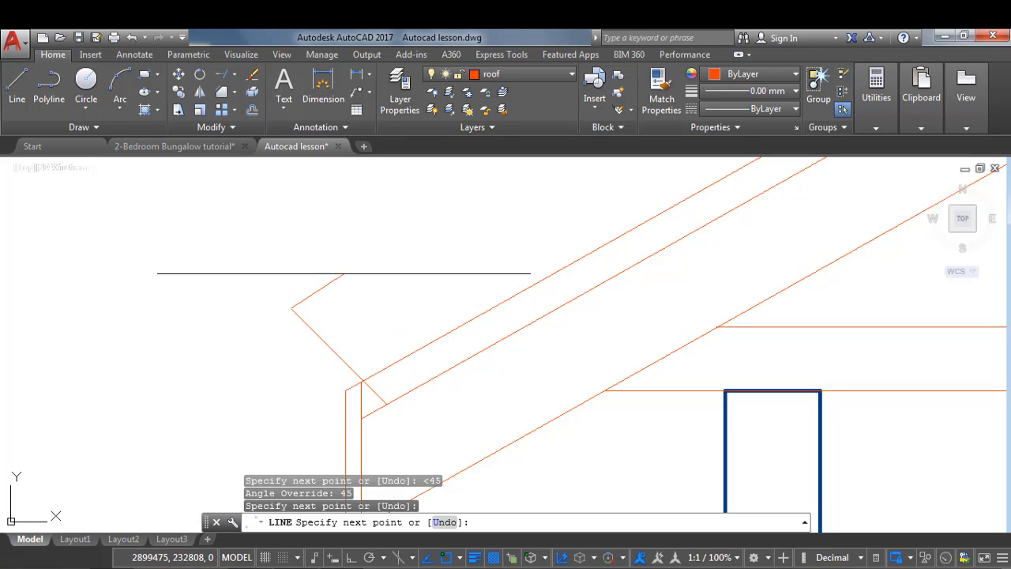
key(Return)
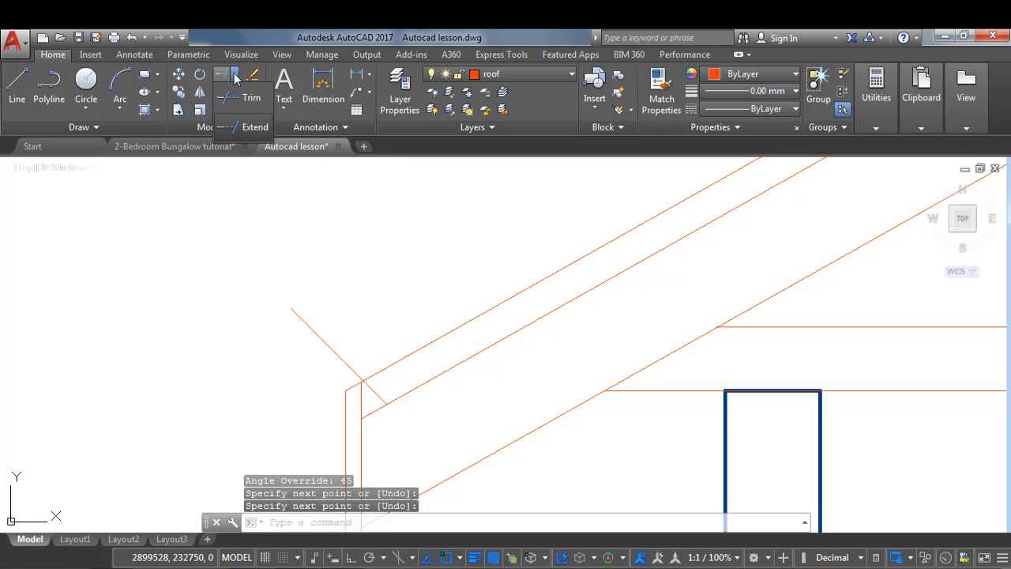
Trim the part of the 45° cross line that projects above the outermost roof slope line
click(237, 99)
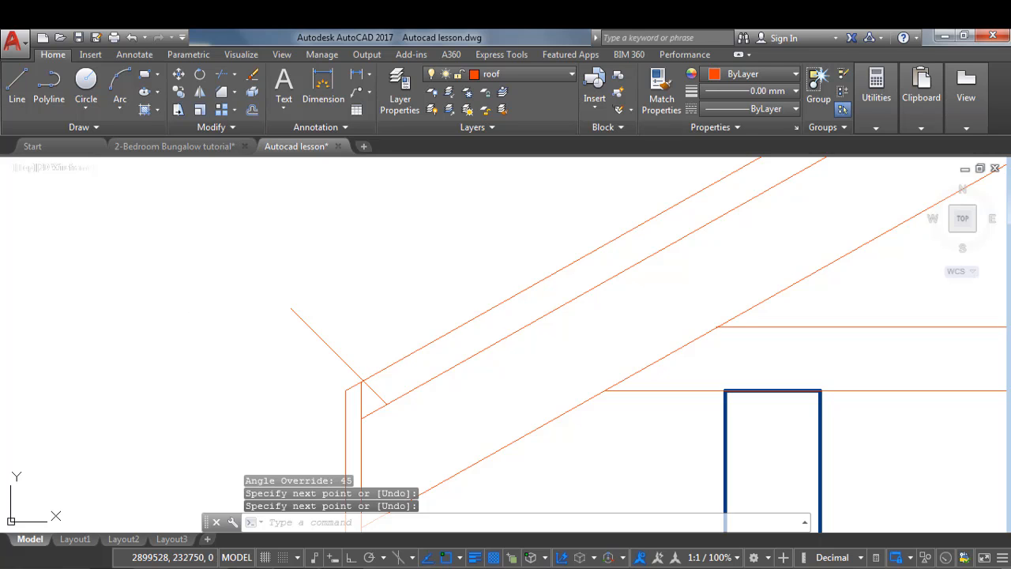
click(339, 358)
scroll(289, 311, down, 2)
scroll(361, 370, up, 5)
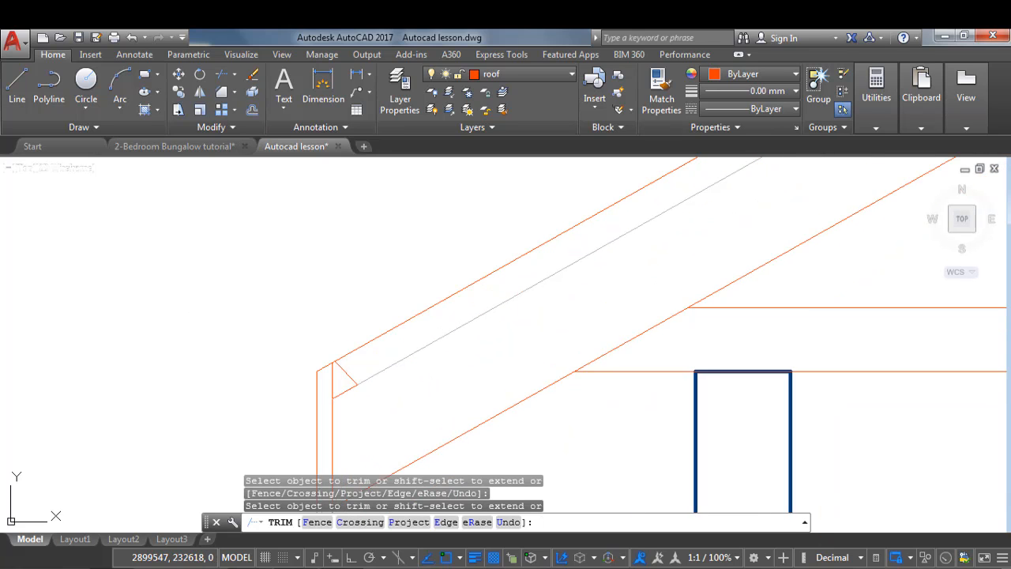
key(Return)
scroll(367, 344, up, 1)
scroll(375, 346, down, 2)
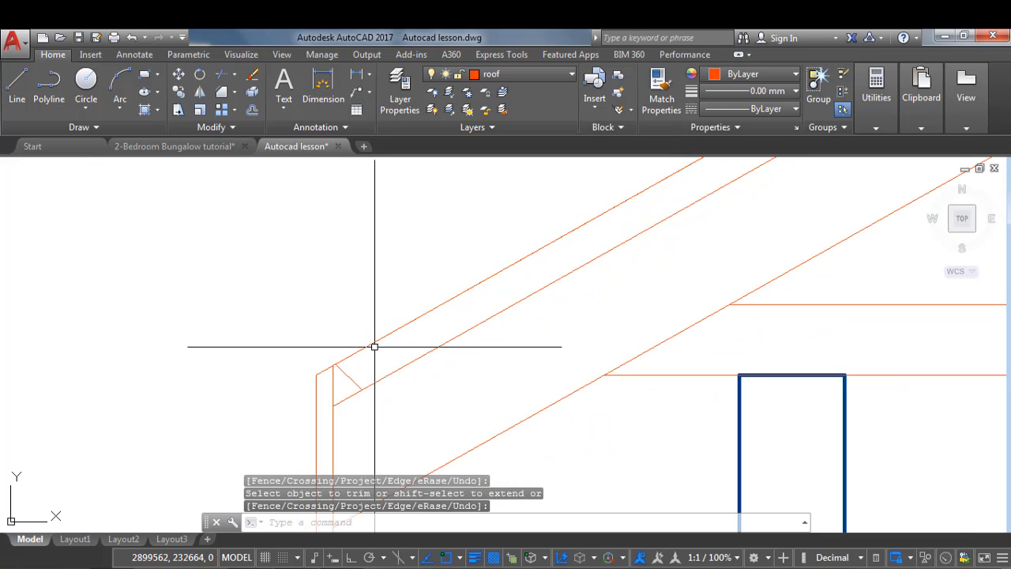
Offset the cross line at the left eave by 50 up the roof slope
text(o)
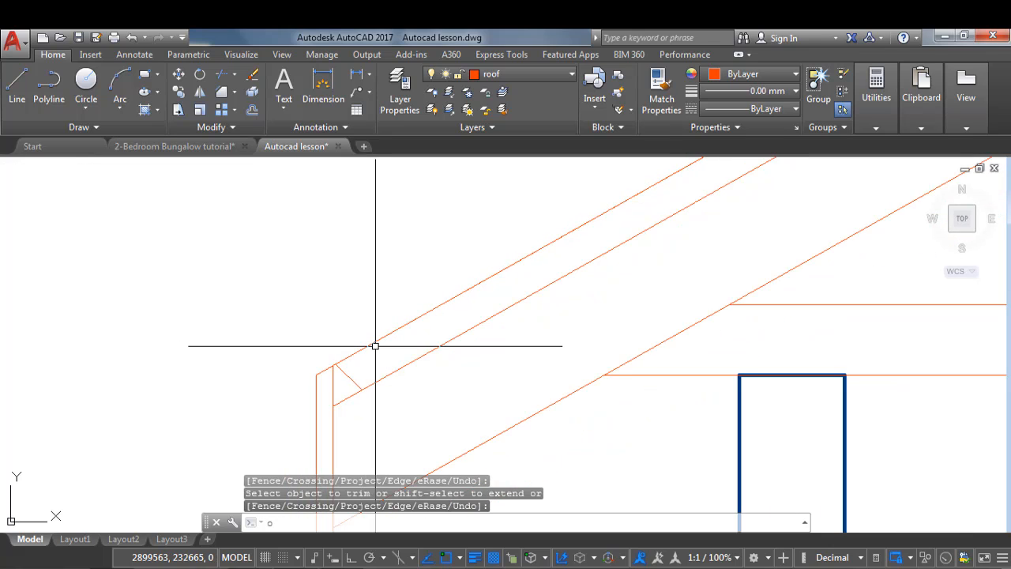
key(Return)
text(50)
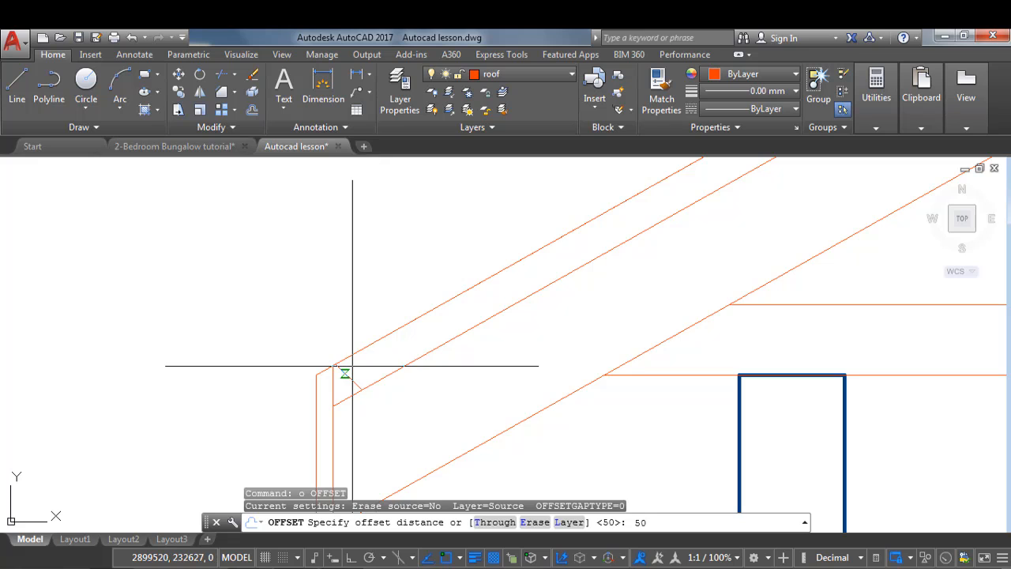
key(Return)
click(348, 381)
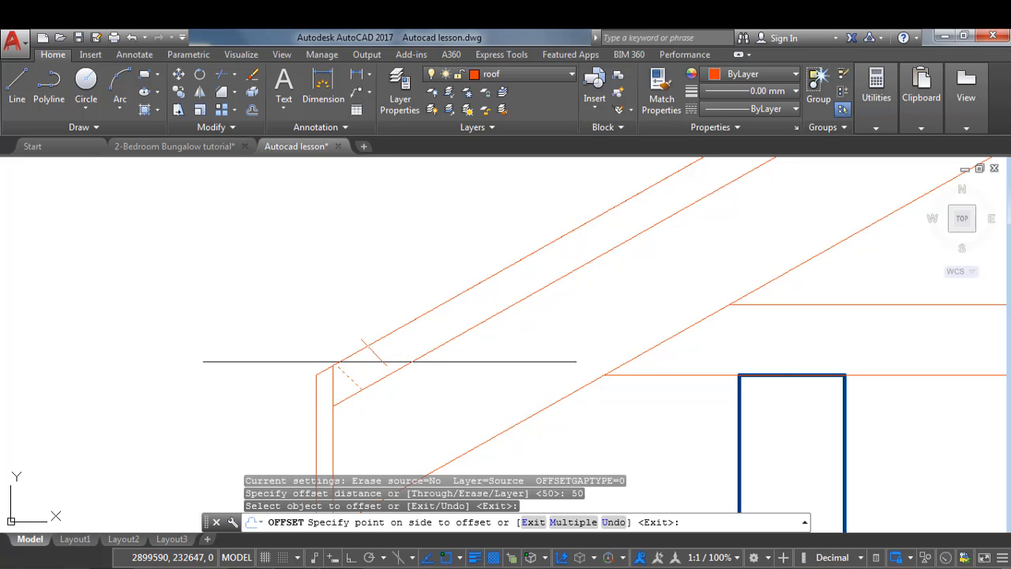
scroll(332, 367, up, 2)
click(413, 337)
scroll(384, 334, down, 1)
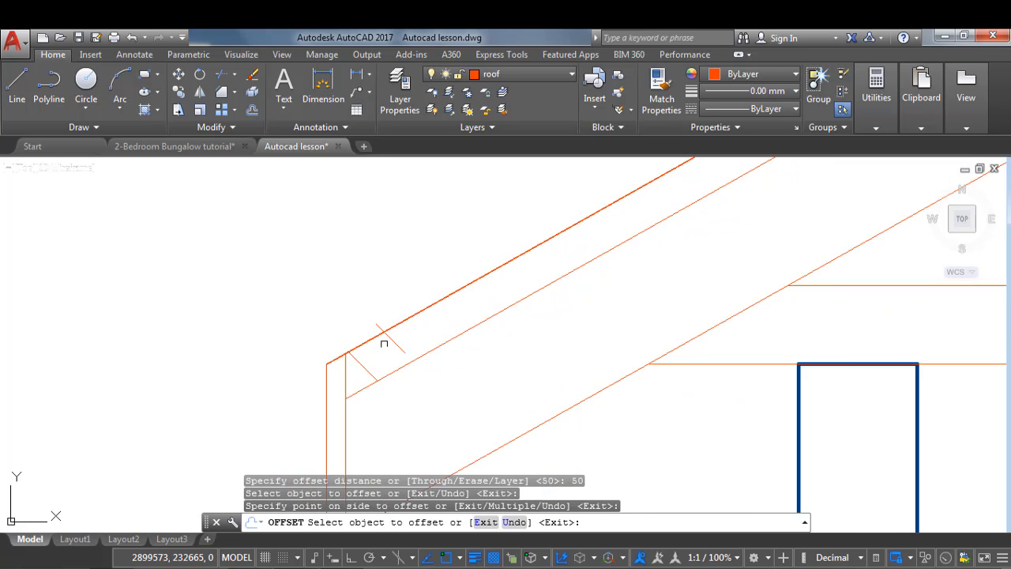
scroll(384, 321, up, 1)
key(Return)
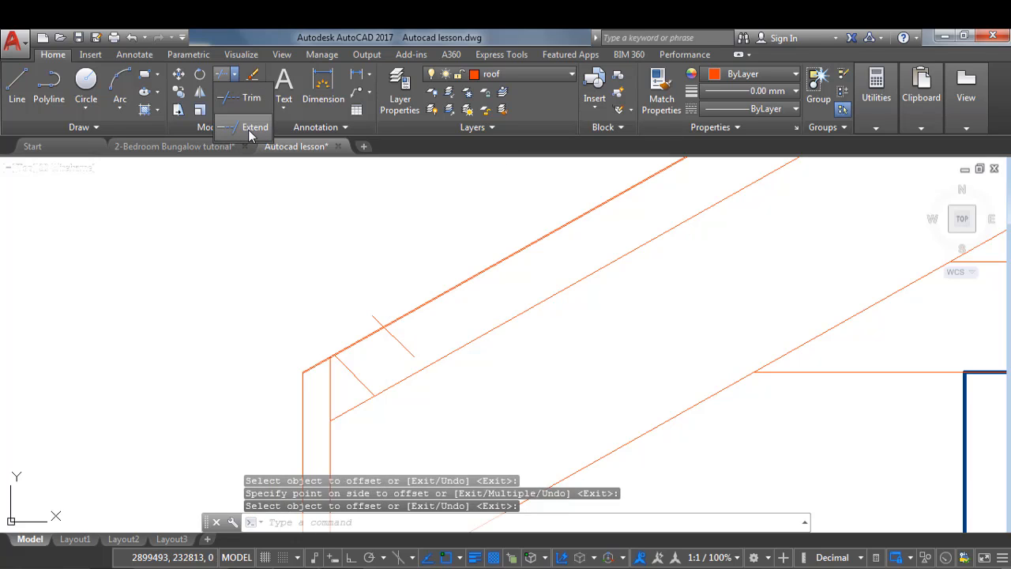
Extend the lower end of the offset cross line down to the middle roof slope line
click(248, 129)
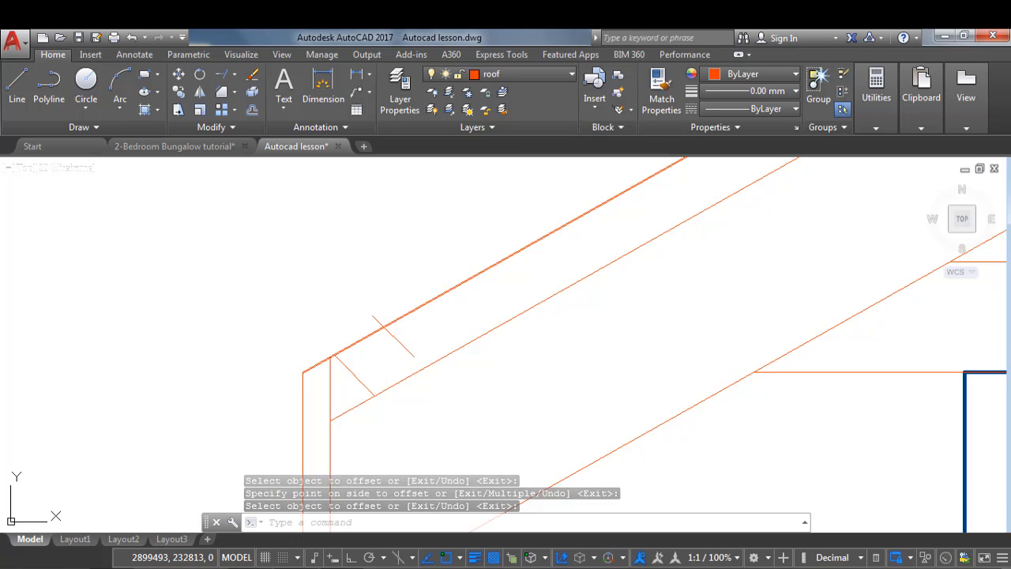
click(407, 350)
scroll(438, 333, up, 1)
key(Return)
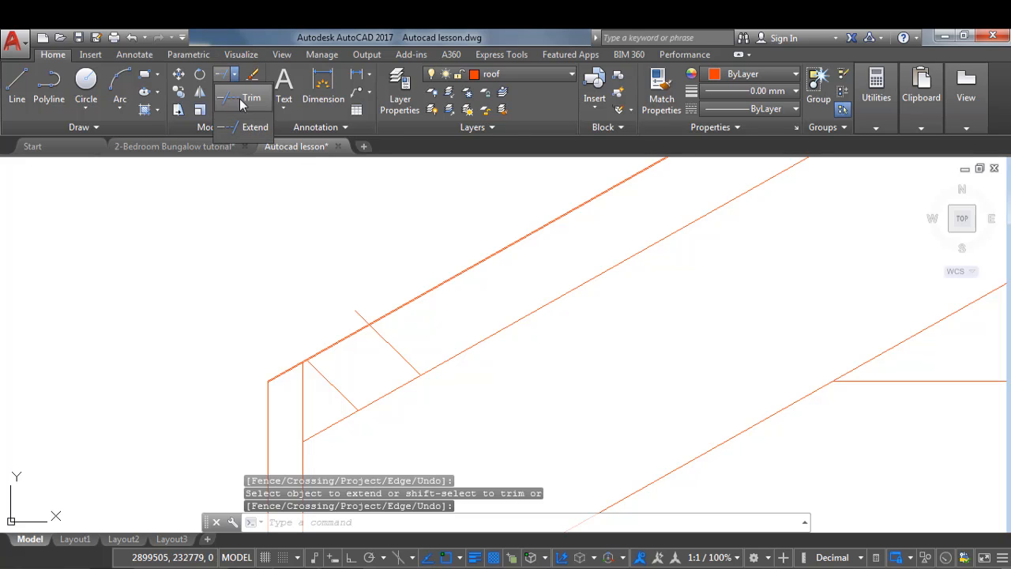
Trim the end of the offset cross line that projects above the outermost roof slope line
click(241, 101)
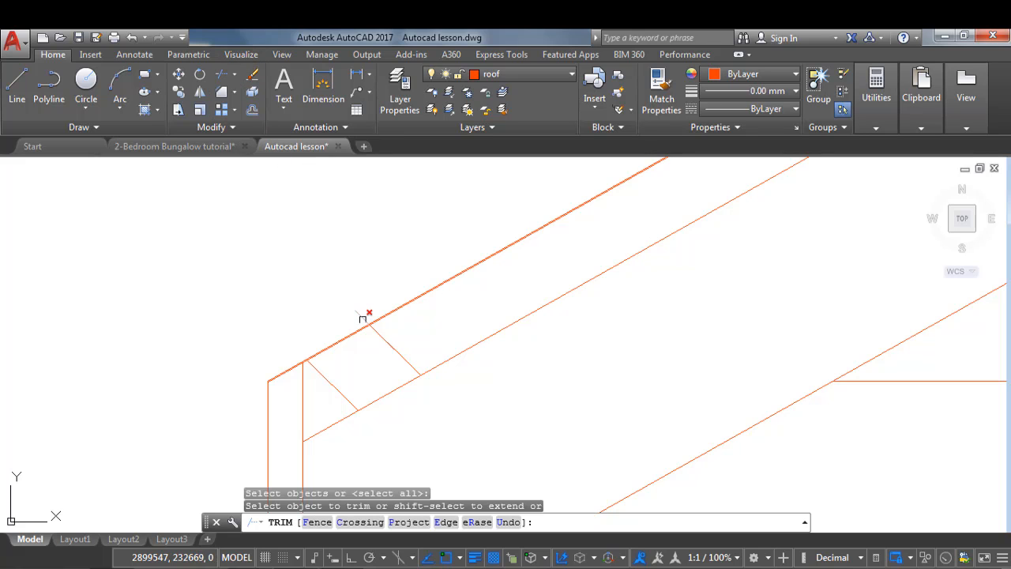
click(364, 325)
scroll(298, 325, down, 8)
key(Return)
scroll(321, 327, up, 5)
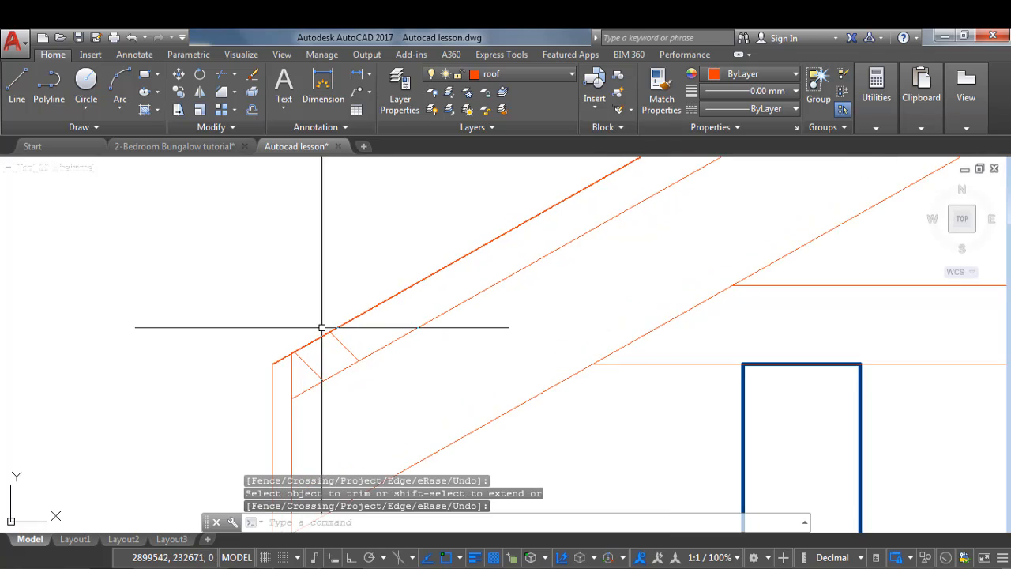
click(273, 289)
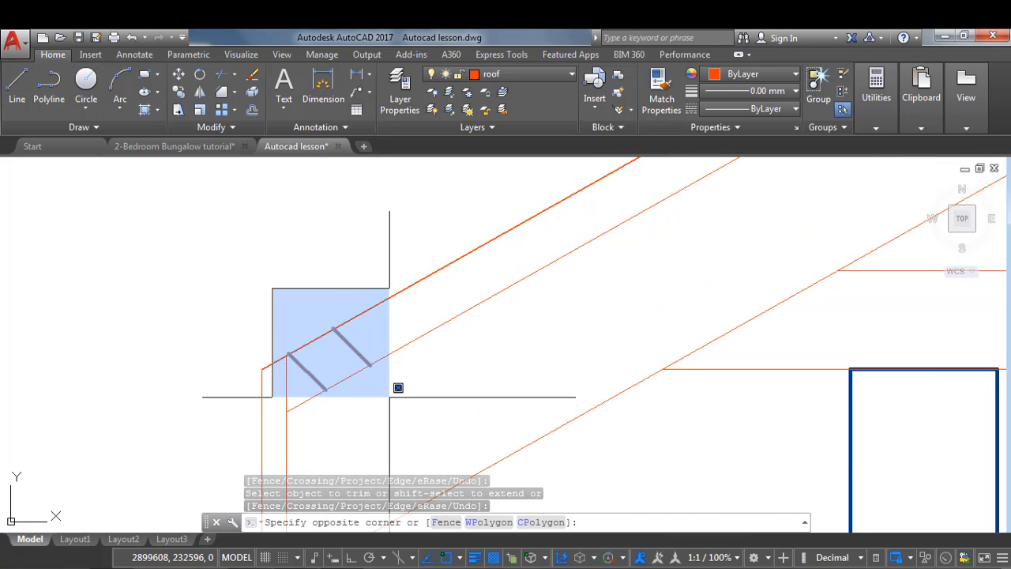
click(390, 397)
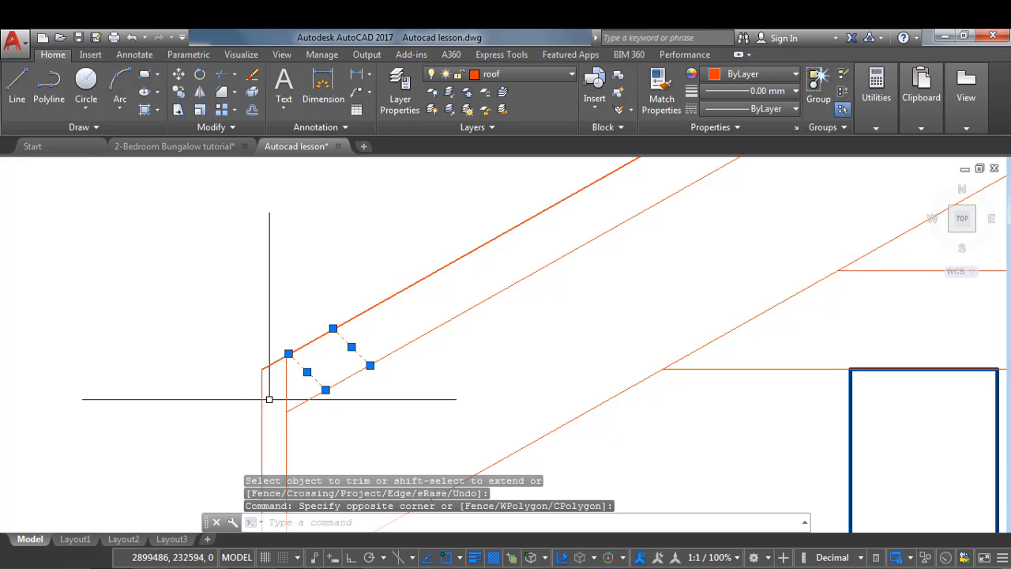
scroll(269, 397, down, 5)
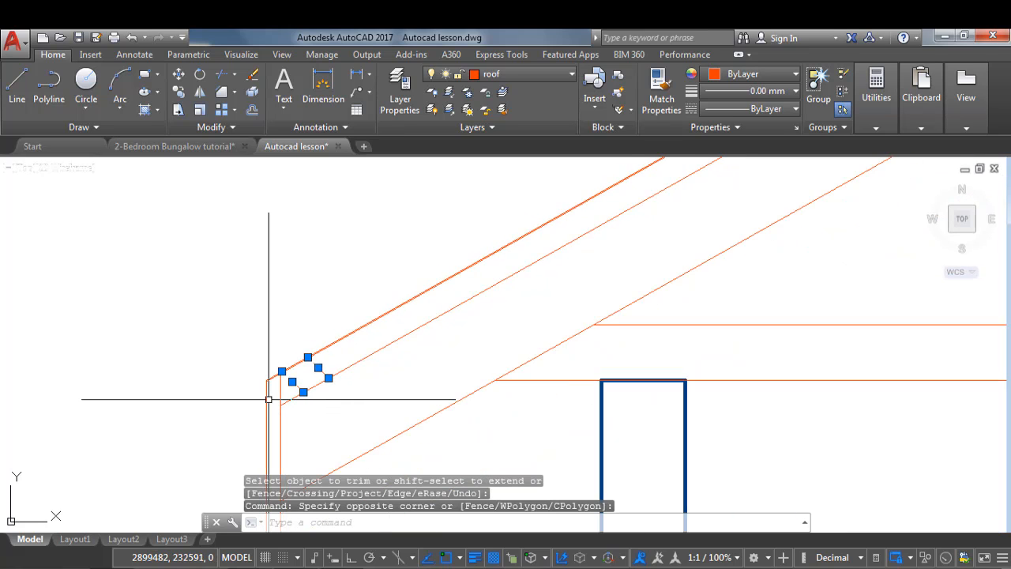
click(180, 93)
scroll(301, 398, up, 5)
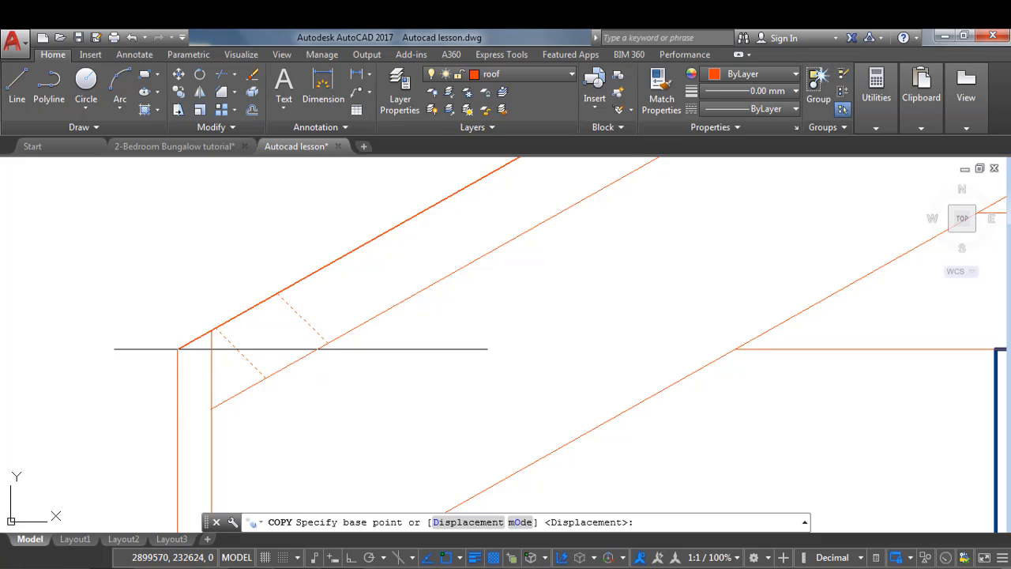
key(Escape)
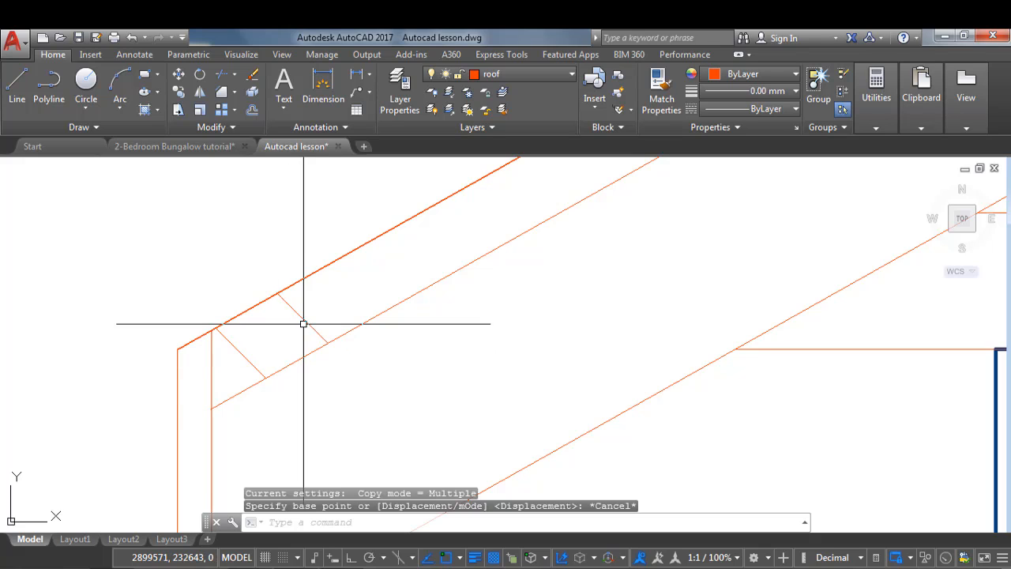
Draw a line along the middle roof slope line joining the lower ends of the two cross lines
click(17, 85)
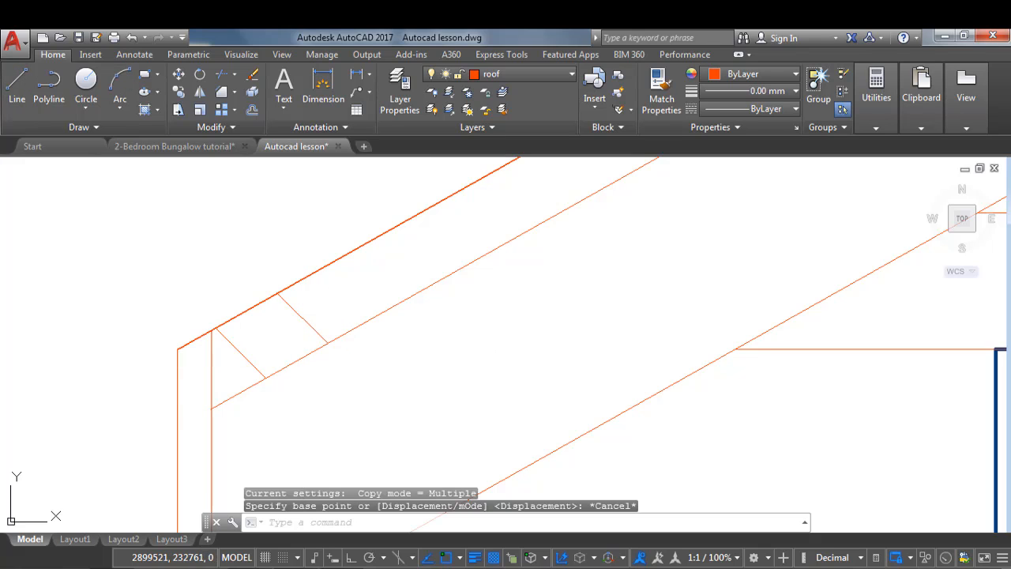
click(266, 378)
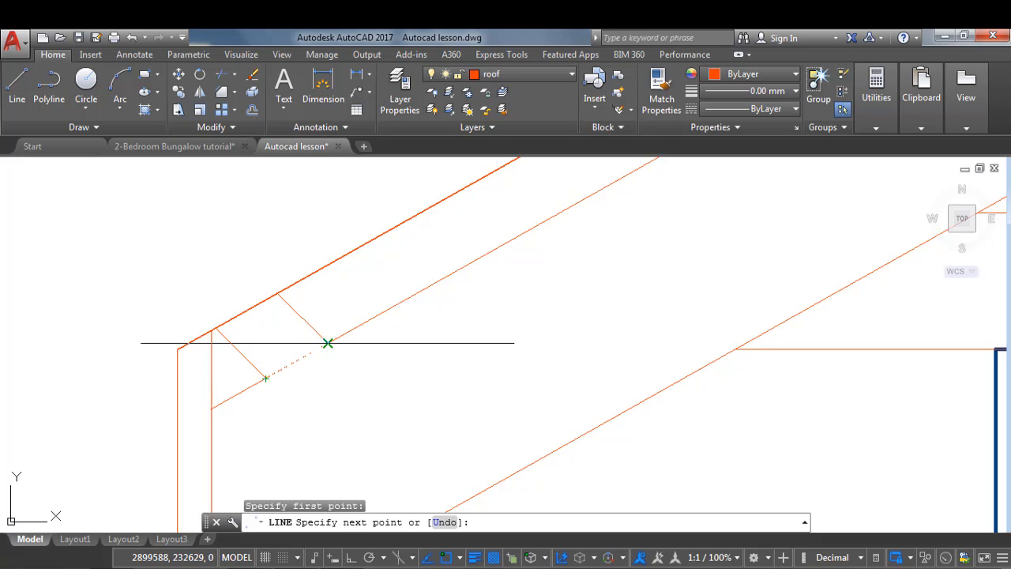
click(328, 342)
scroll(326, 302, down, 3)
key(Return)
scroll(322, 304, up, 4)
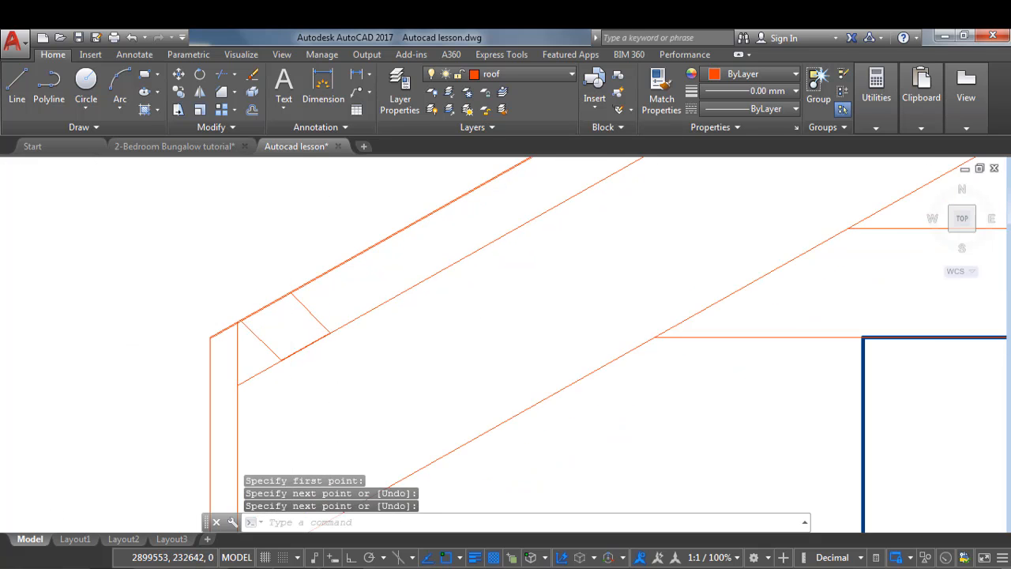
Copy the three-line purlin at the left eave 900 up the roof slope, using the midpoint of its lower edge as the base point
click(187, 247)
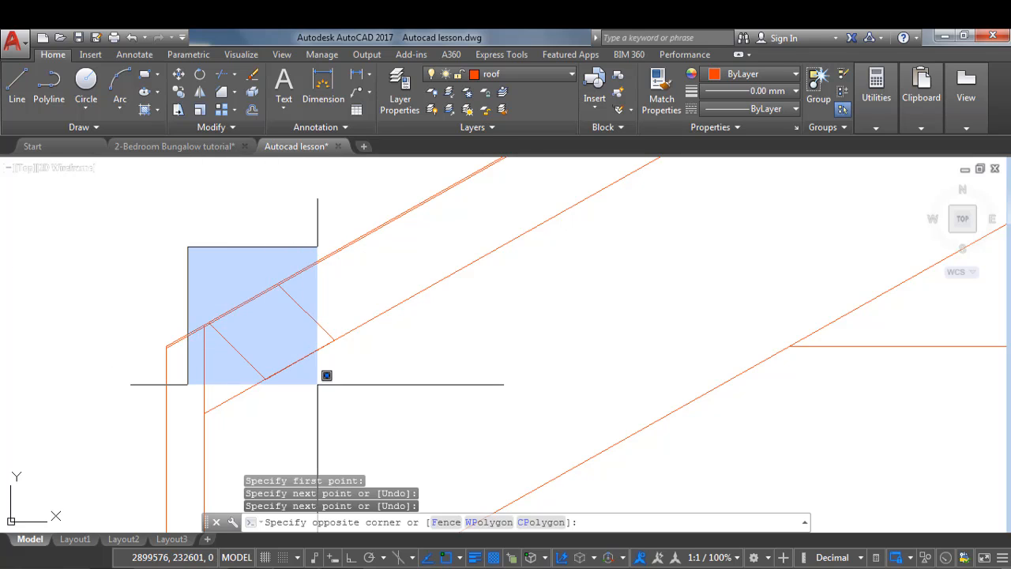
click(372, 396)
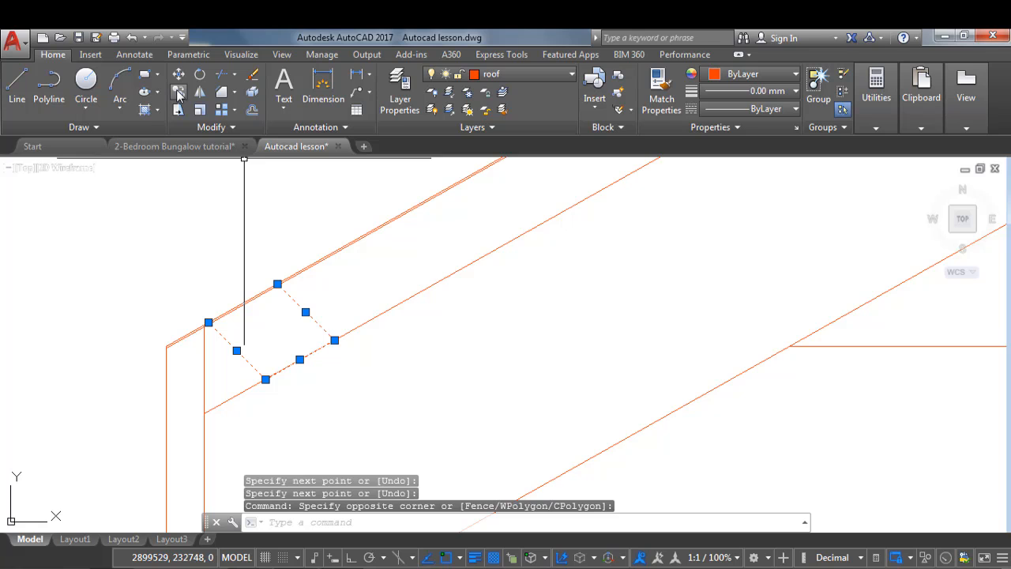
text(co)
key(Return)
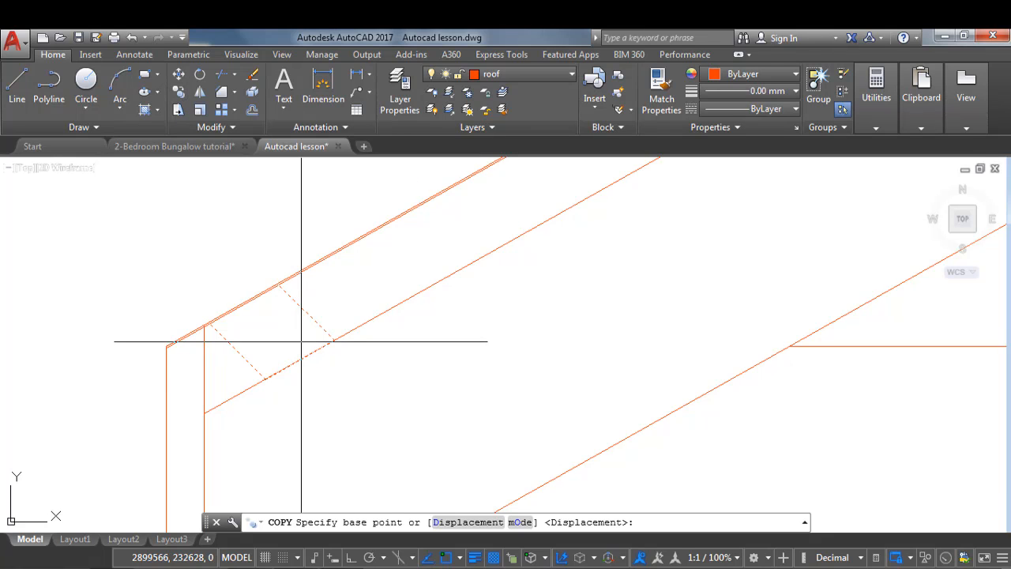
click(299, 361)
scroll(169, 433, down, 3)
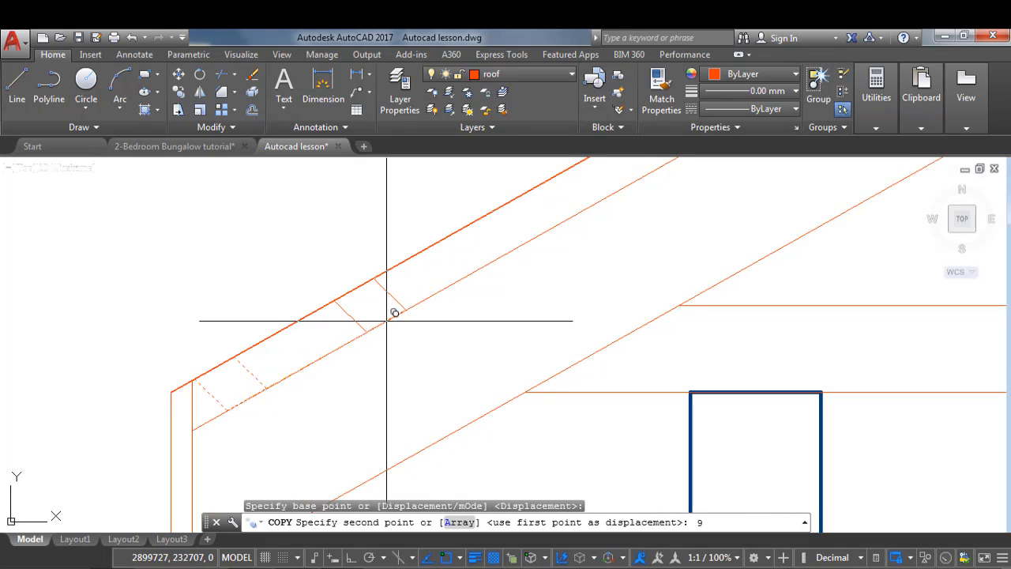
text(900)
key(Return)
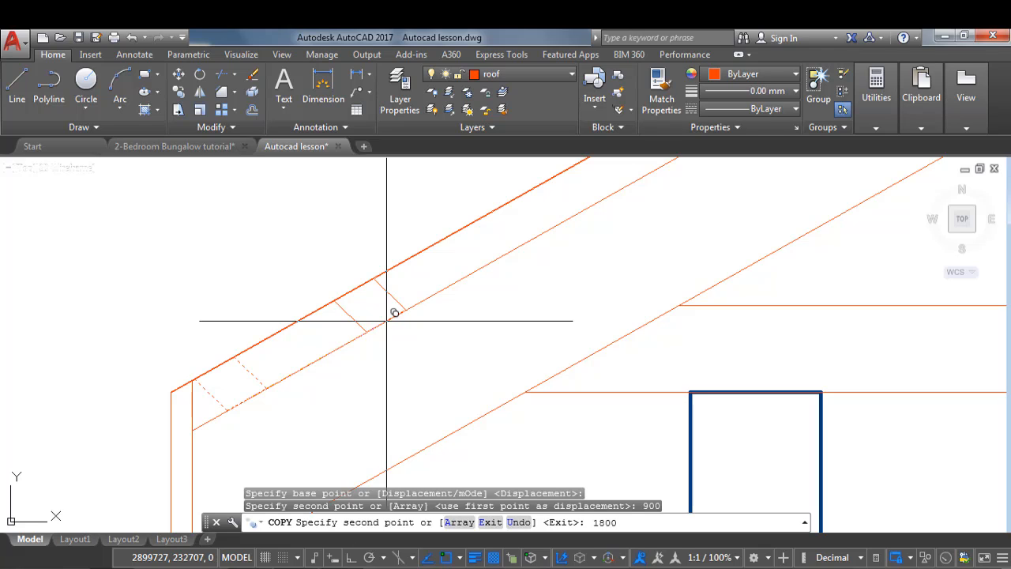
Place two more copies of the eave purlin up the slope at 1800 and 2700 from the base point, and end the copying
key(Return)
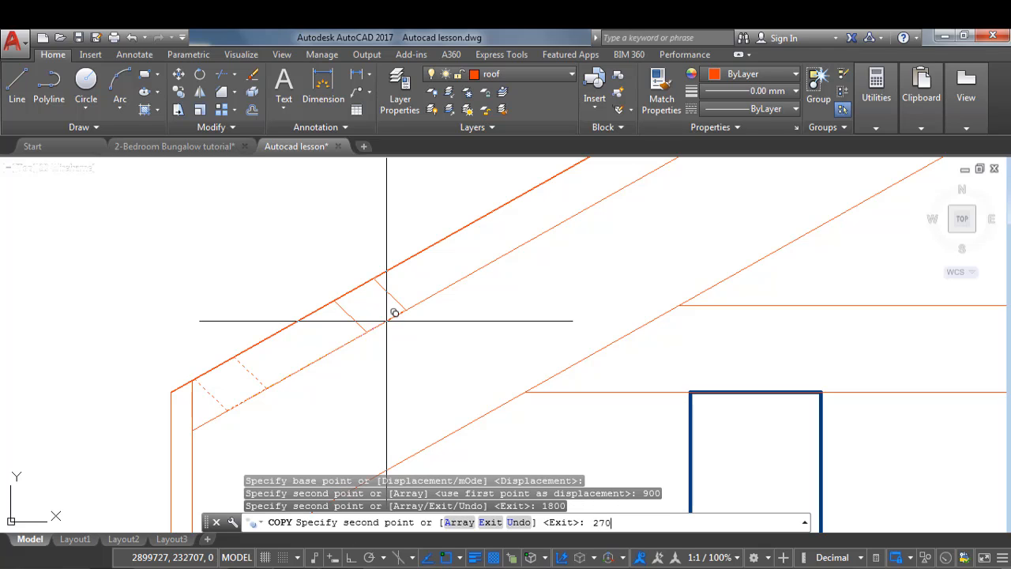
text(2700)
key(Return)
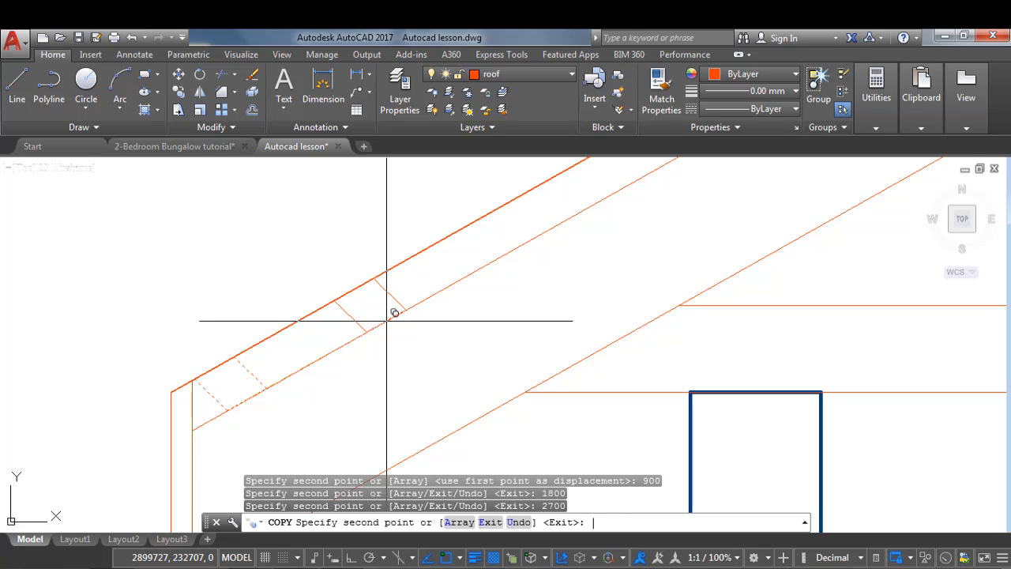
scroll(386, 321, down, 5)
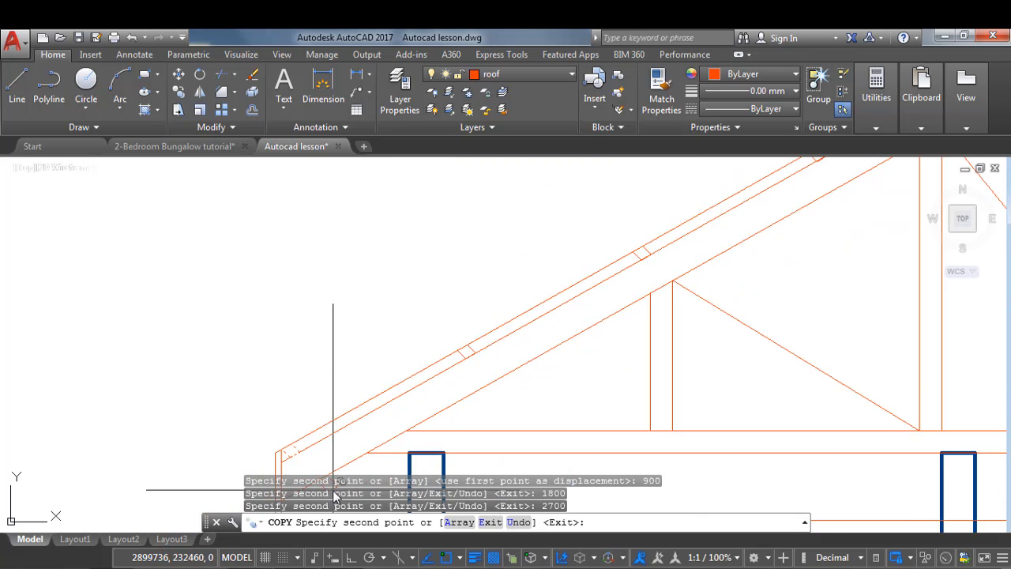
scroll(365, 445, down, 2)
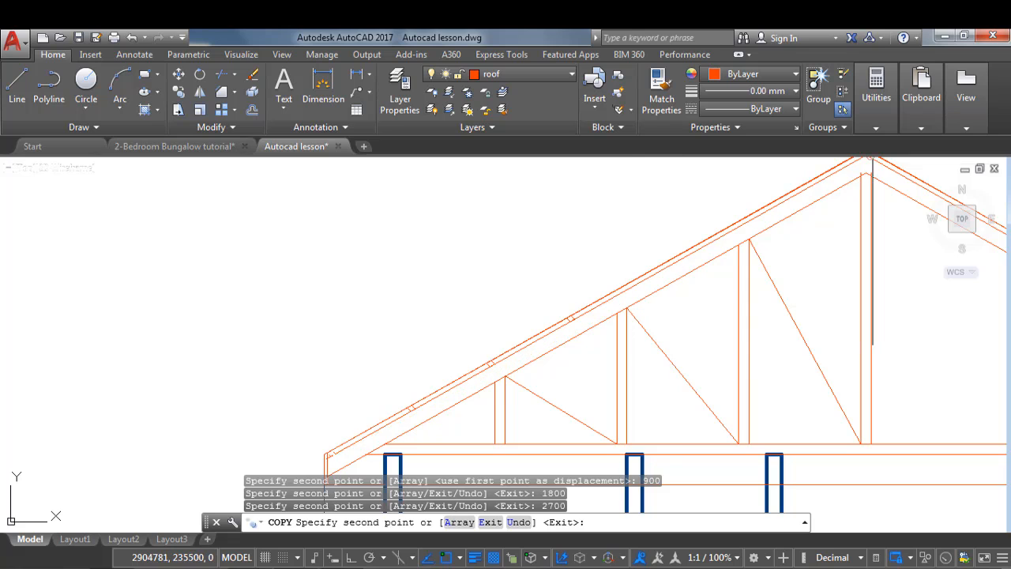
scroll(568, 308, up, 2)
scroll(411, 285, down, 2)
scroll(474, 354, up, 1)
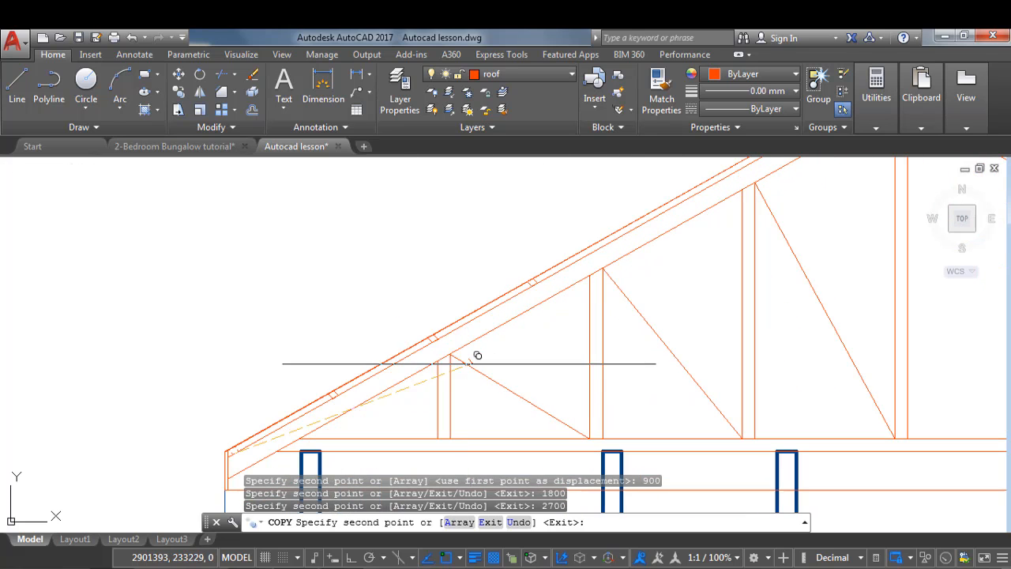
key(Escape)
Examine the whole section drawing from the foundation to the ridge, including the roof truss and purlins
scroll(460, 346, down, 4)
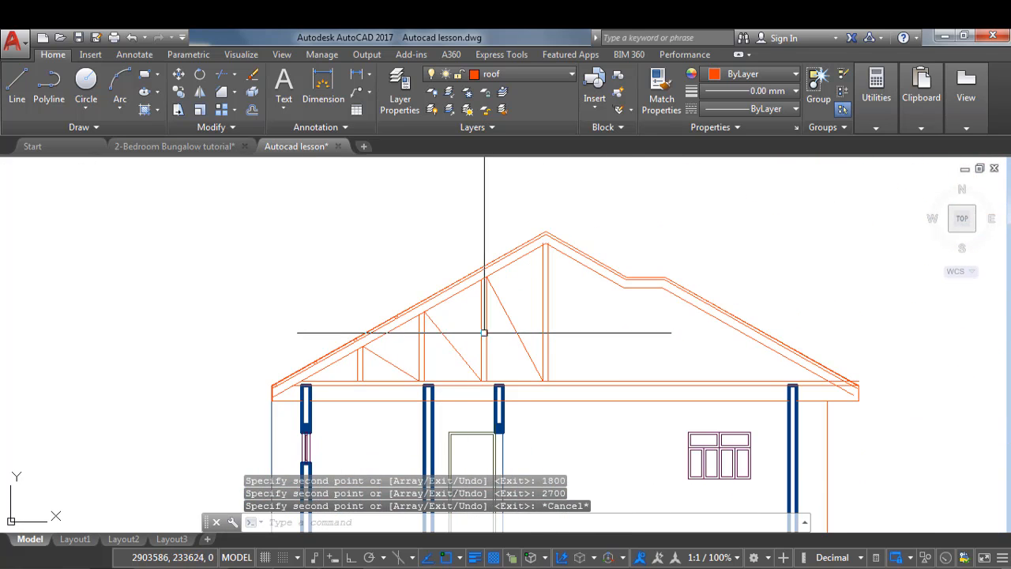
scroll(505, 339, up, 1)
scroll(531, 291, up, 1)
scroll(536, 290, down, 1)
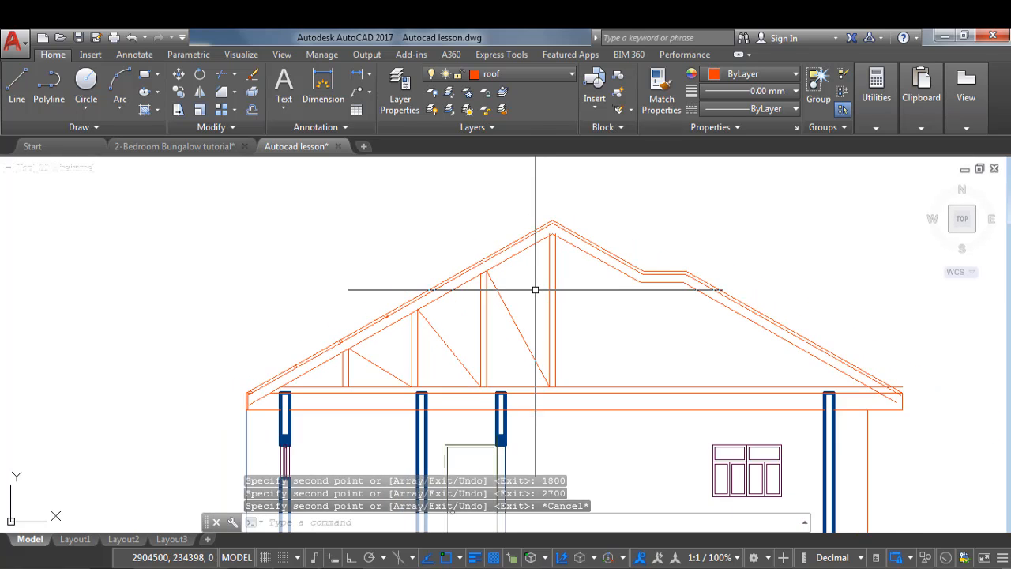
scroll(497, 388, down, 1)
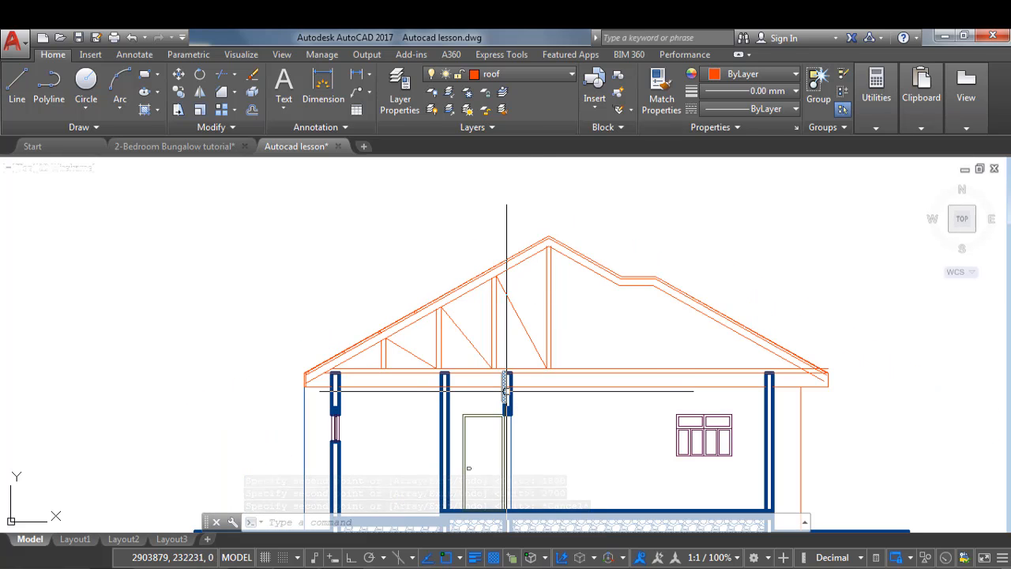
scroll(321, 355, down, 1)
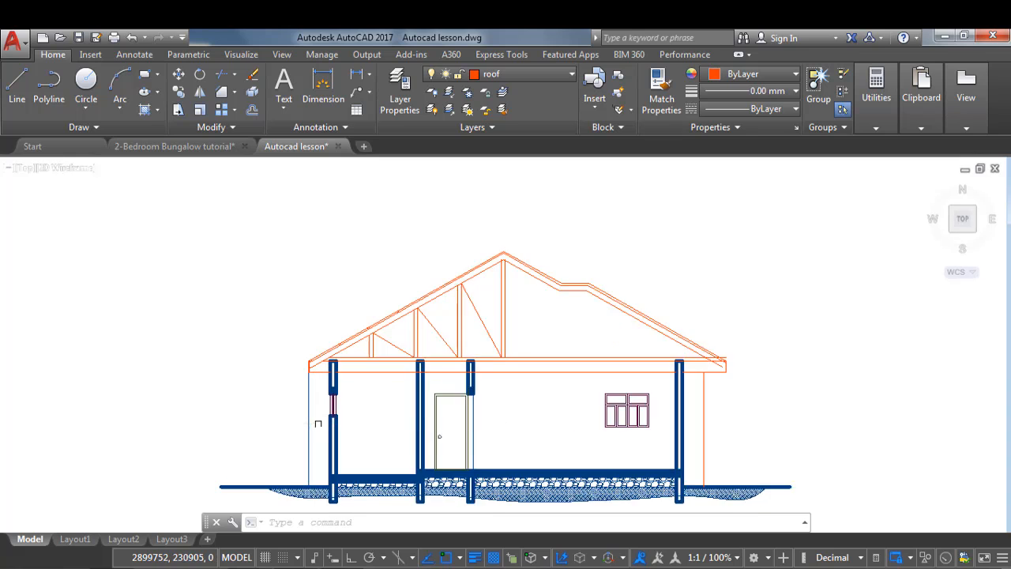
scroll(436, 397, down, 1)
scroll(487, 408, up, 2)
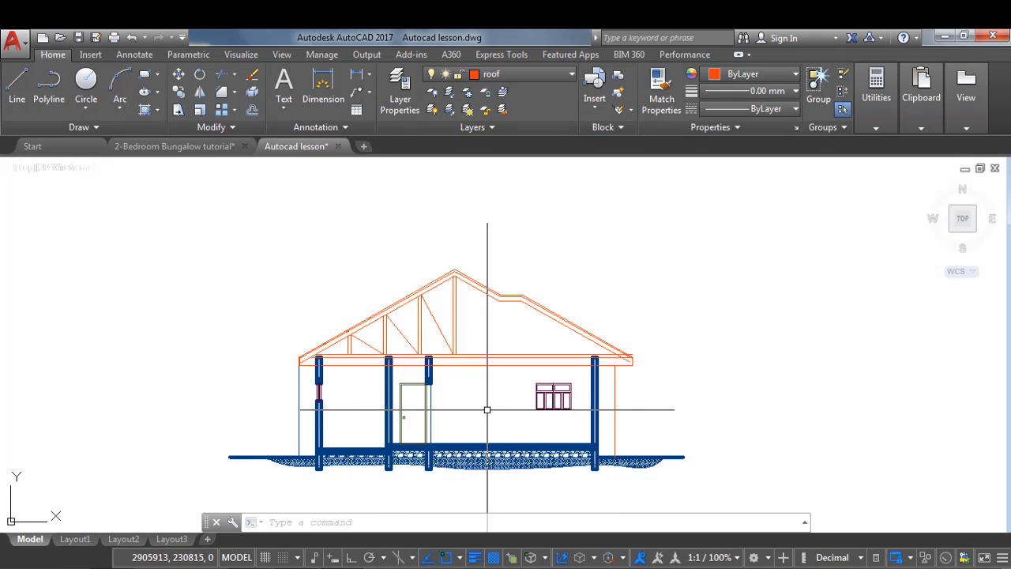
scroll(376, 440, up, 2)
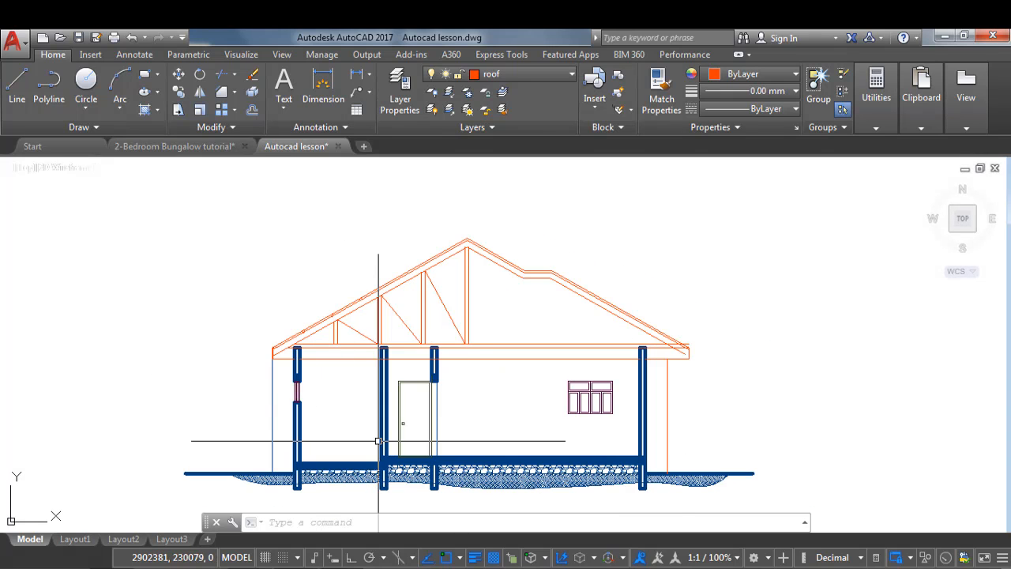
scroll(601, 303, down, 2)
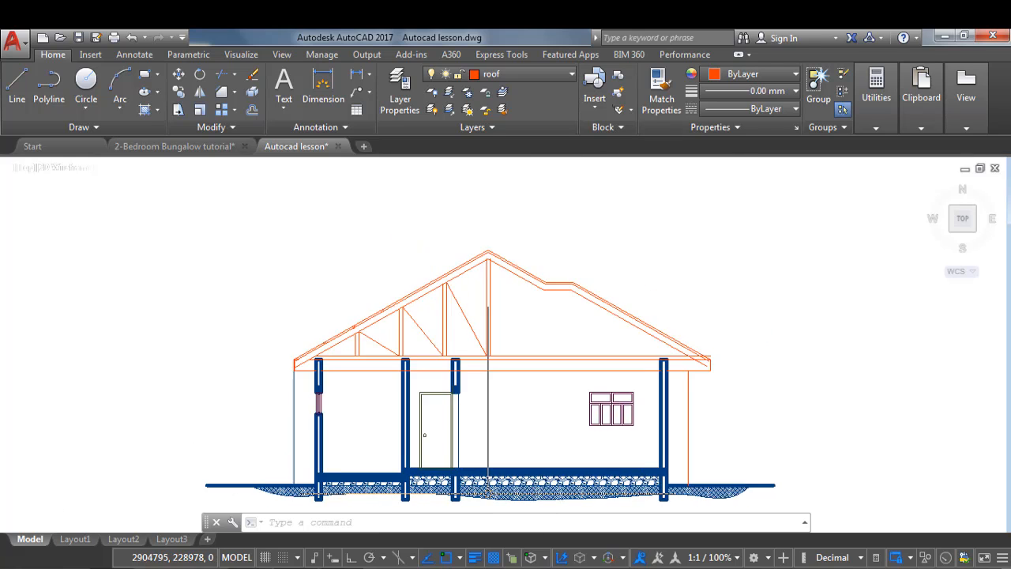
Examine the section drawing's roof together with the roof plan above it
scroll(442, 324, up, 1)
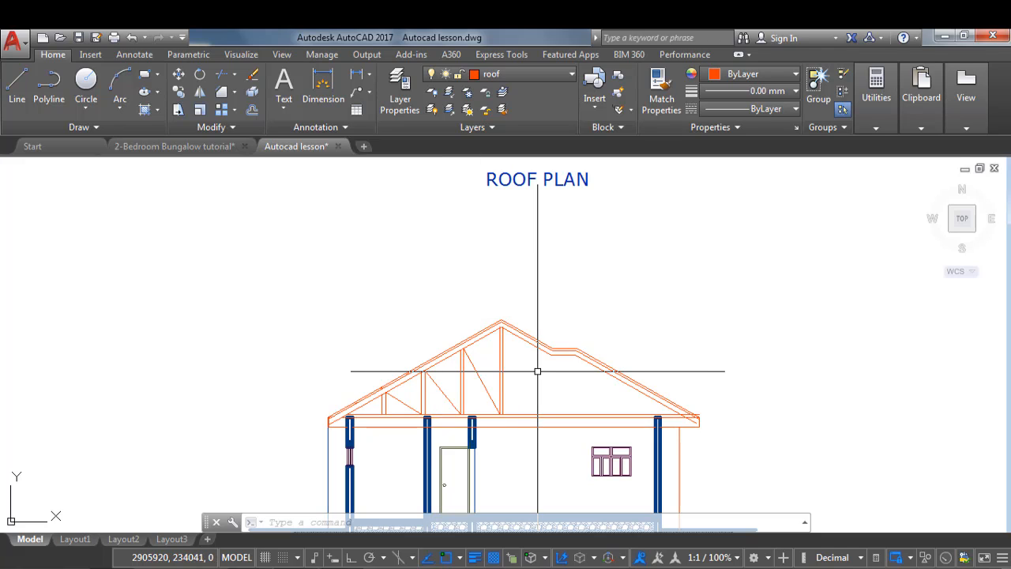
scroll(537, 371, down, 3)
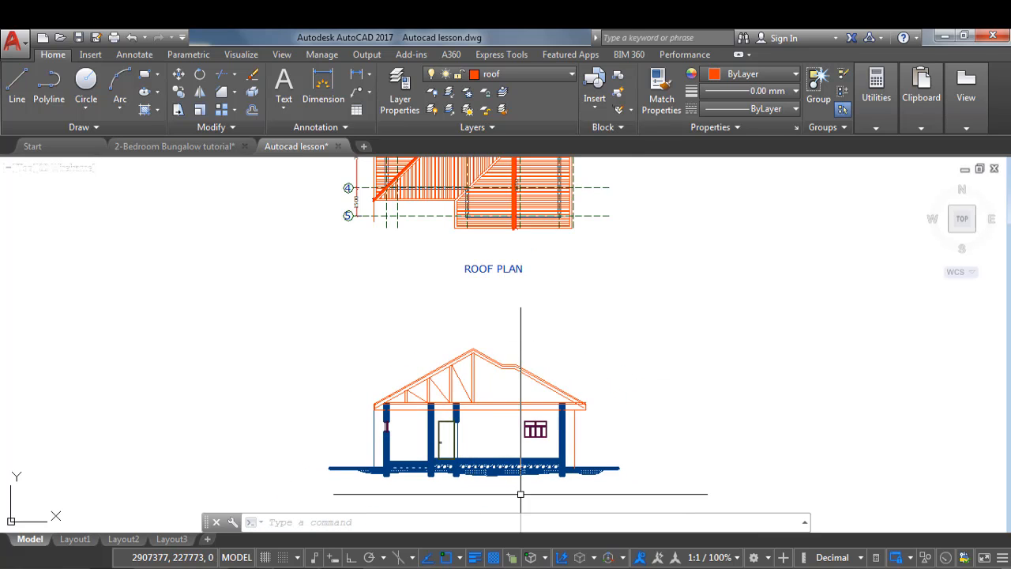
scroll(520, 494, down, 1)
scroll(456, 366, up, 2)
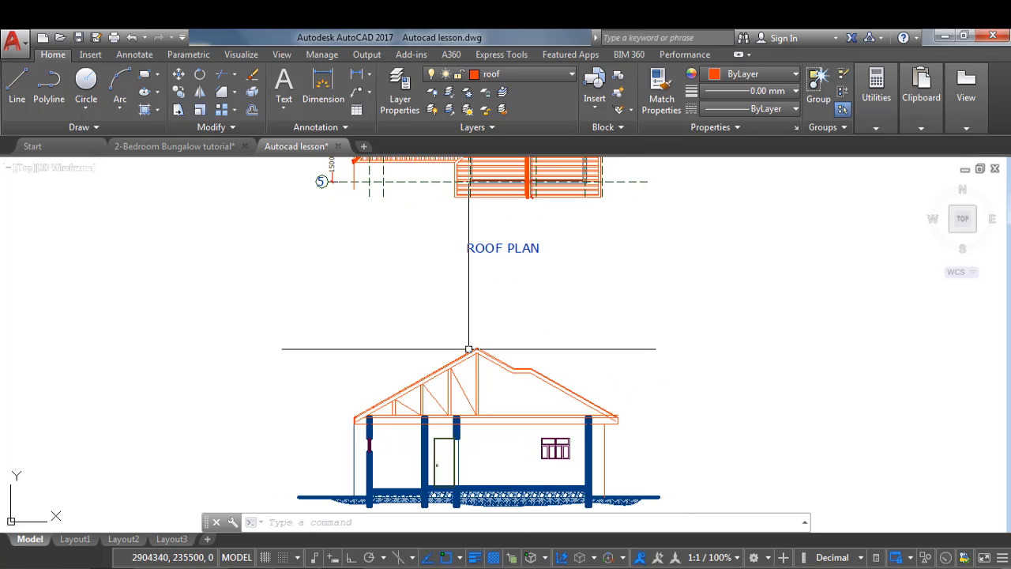
scroll(536, 387, down, 2)
scroll(537, 388, up, 2)
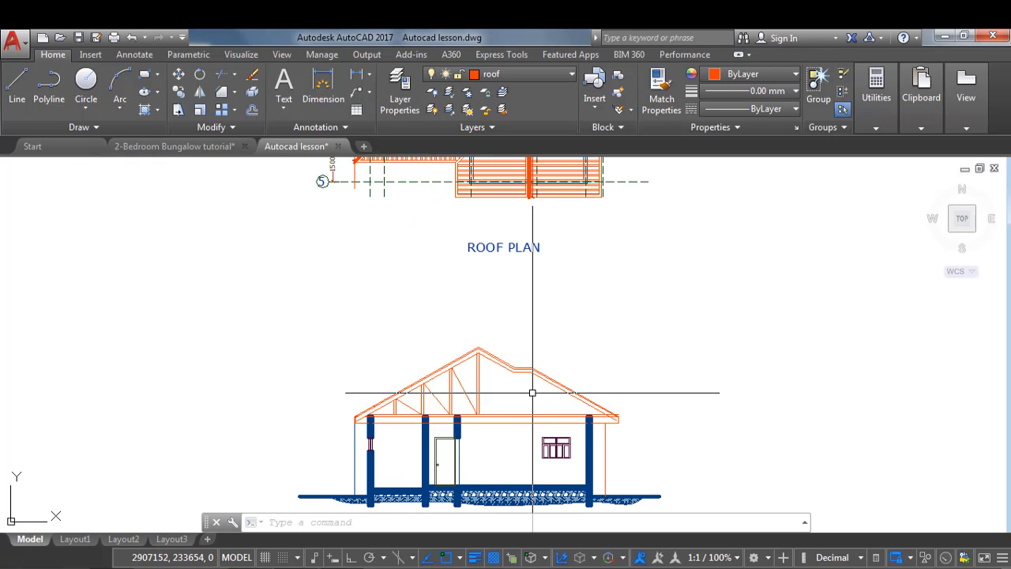
scroll(533, 392, up, 2)
scroll(406, 372, down, 3)
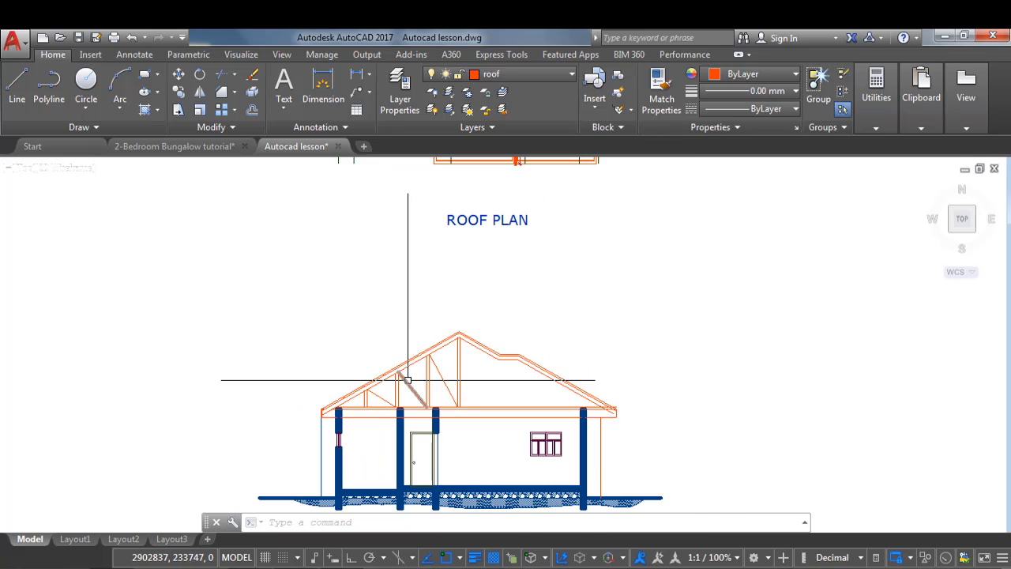
scroll(357, 350, down, 1)
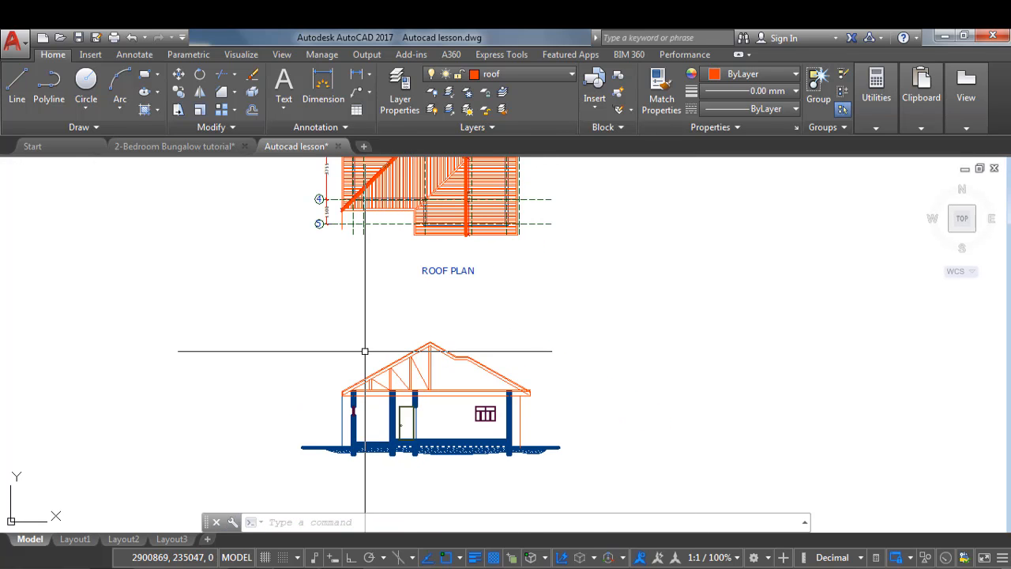